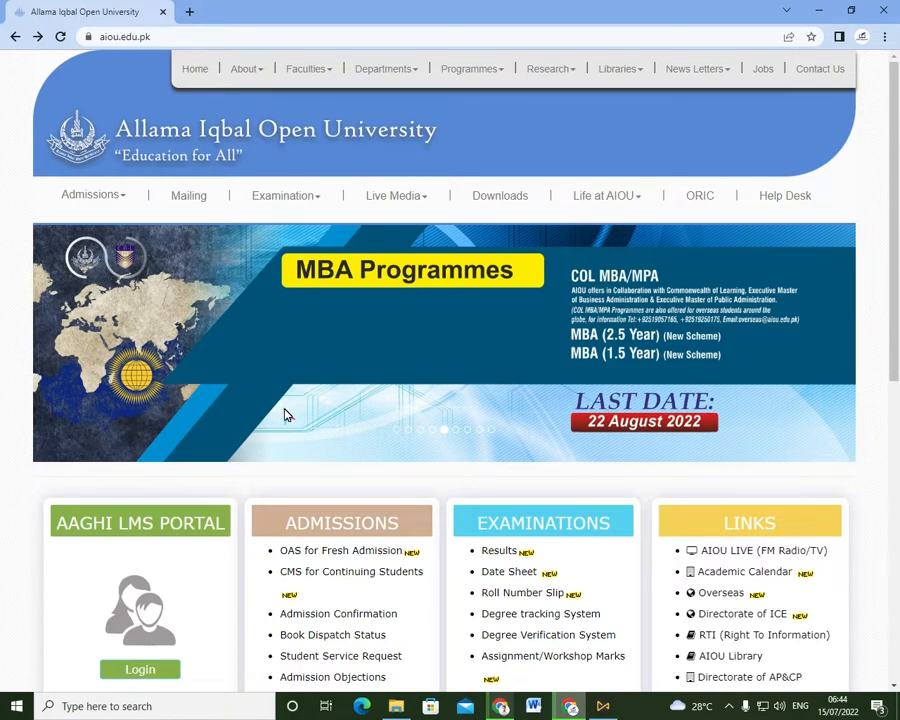
# On the AIOU home page, follow the ADMISSIONS panel's 'OAS for Fresh Admission' link
pyautogui.scroll(-2, 463, 531)
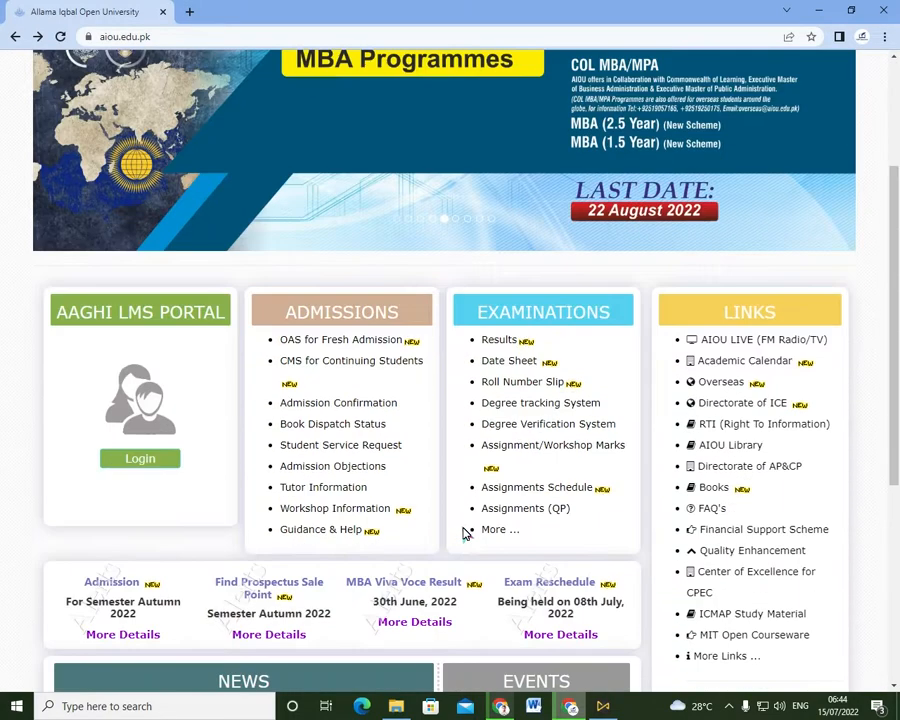
pyautogui.scroll(2, 448, 520)
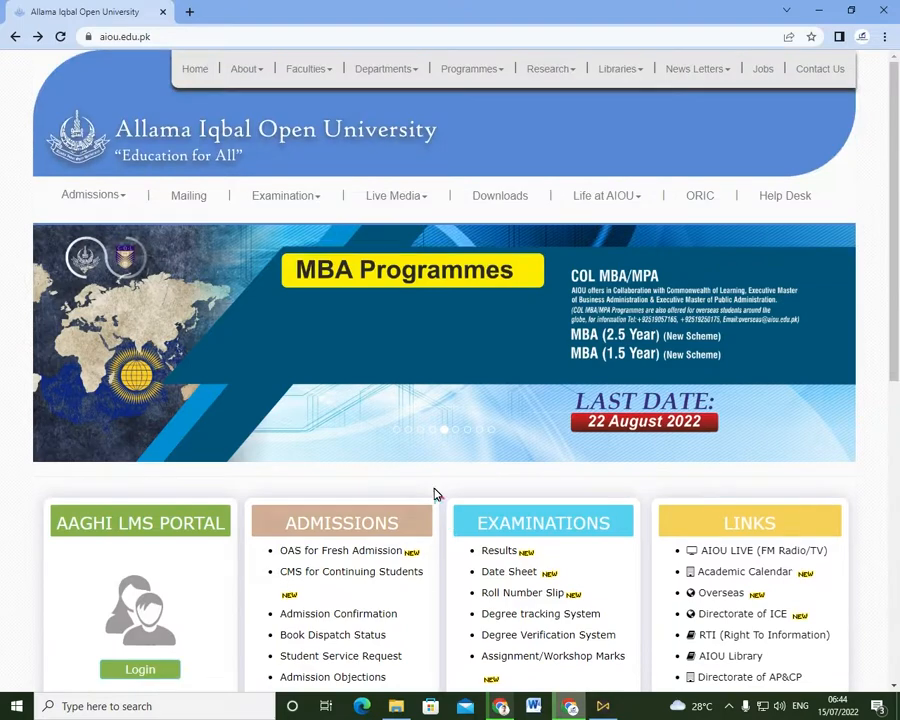
pyautogui.click(134, 36)
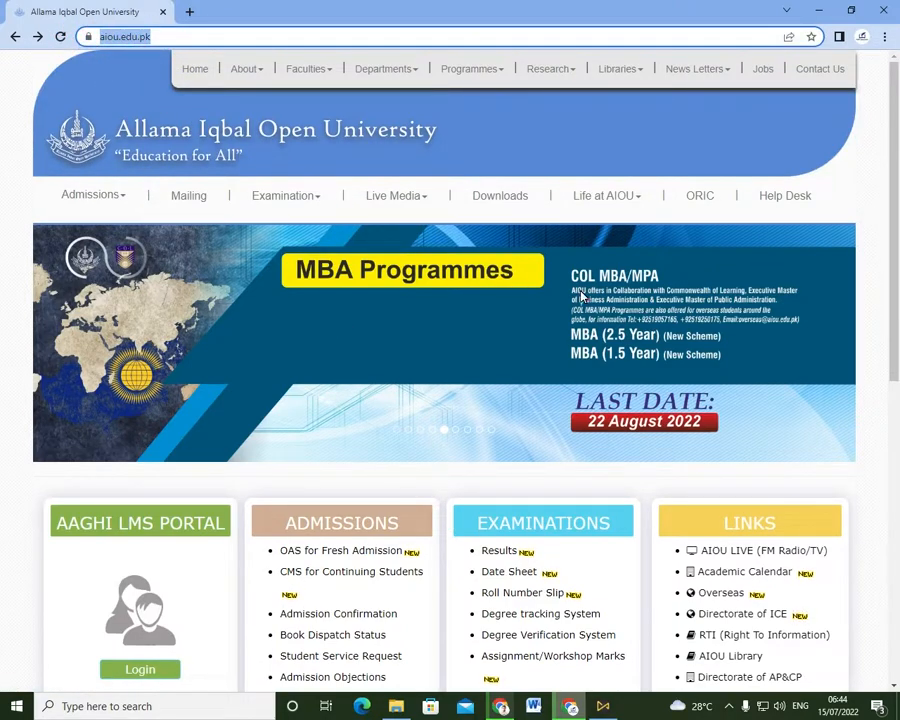
pyautogui.scroll(-3, 466, 492)
pyautogui.scroll(1, 474, 492)
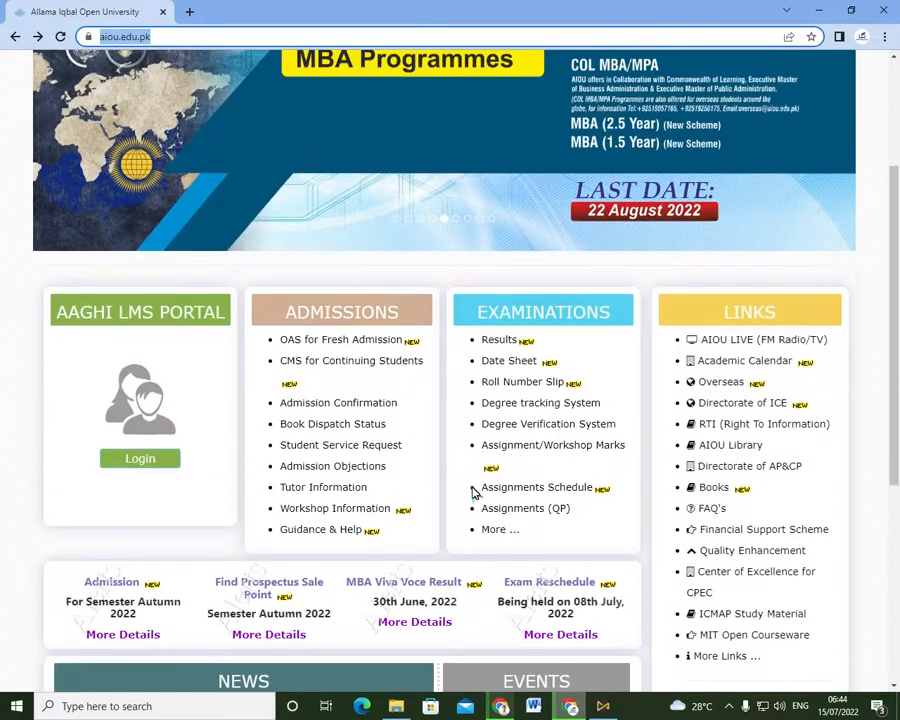
pyautogui.click(404, 342)
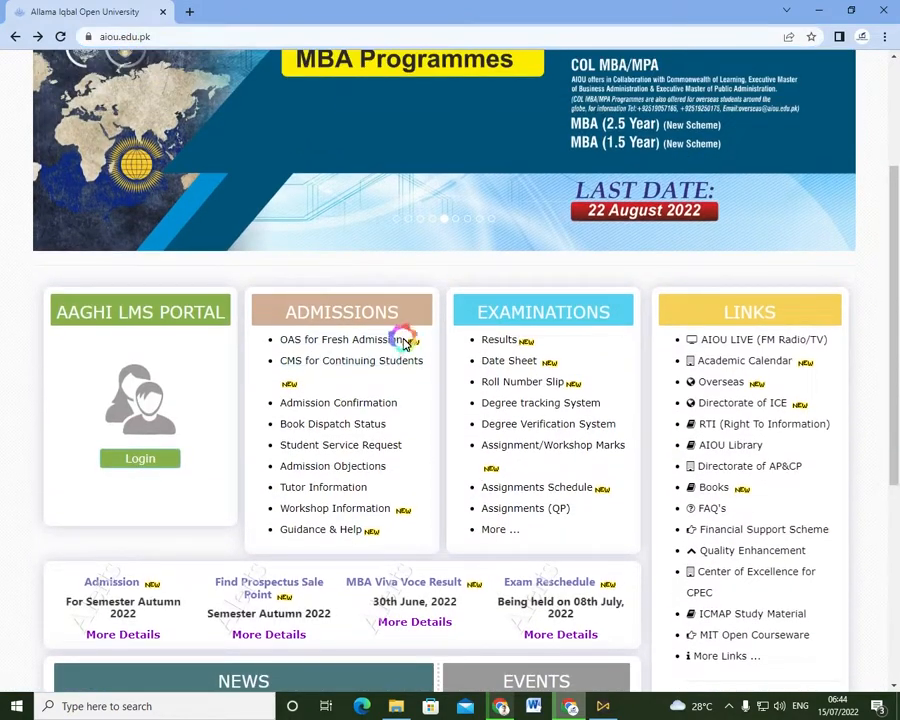
pyautogui.moveTo(404, 342); pyautogui.dragTo(270, 346)
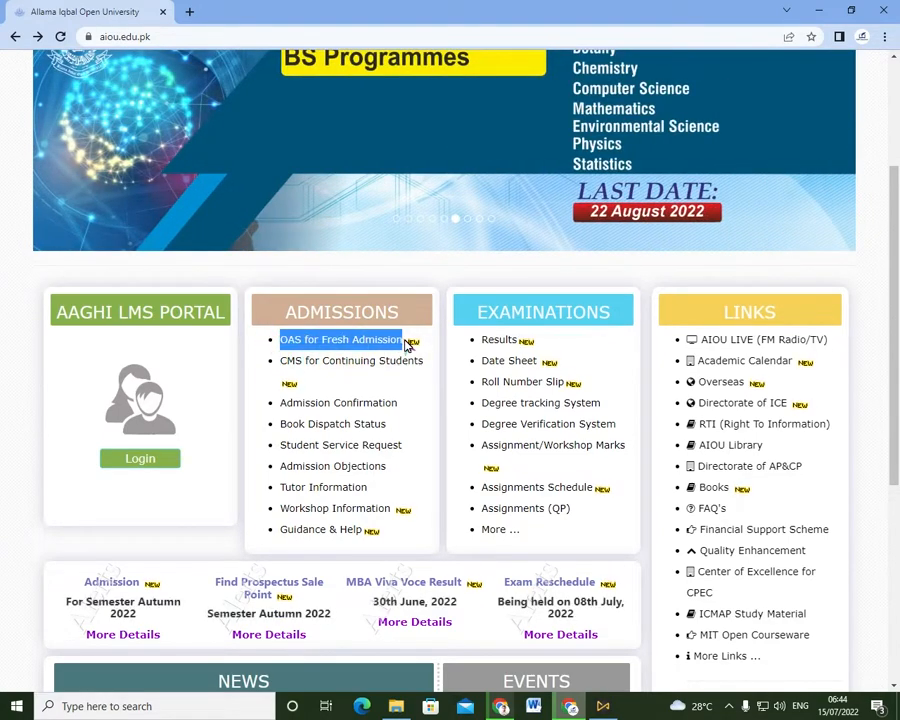
pyautogui.click(339, 342)
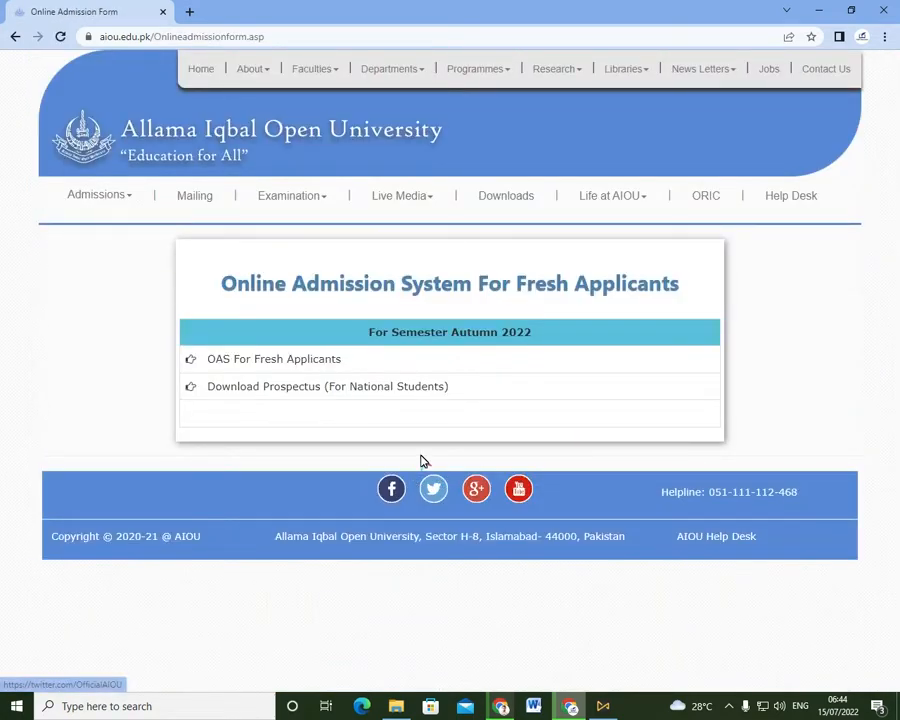
# View the national students' prospectus download list, then go back to the admission page
pyautogui.click(293, 390)
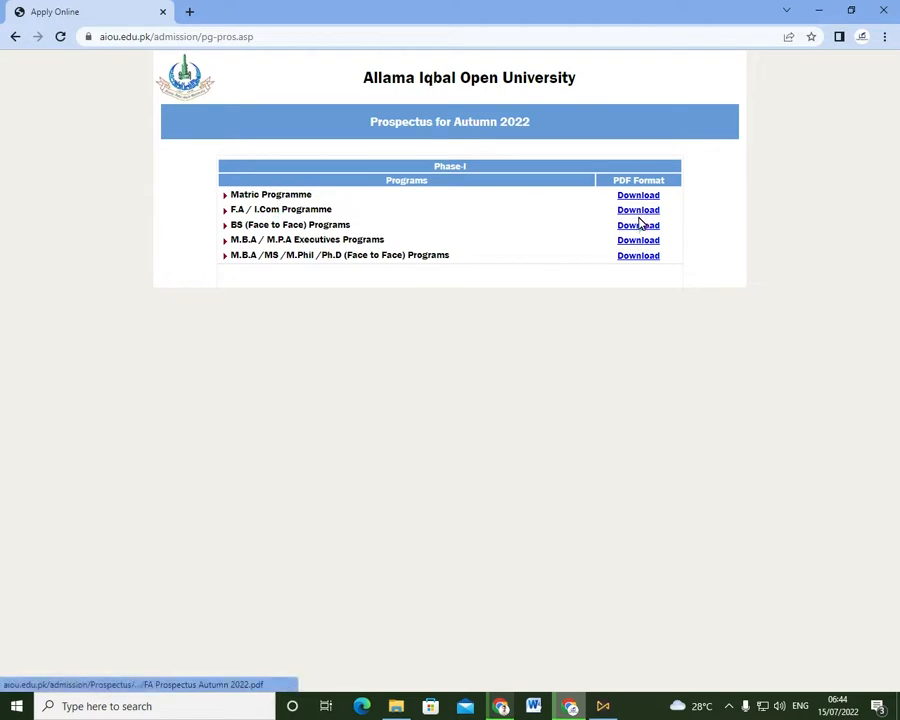
pyautogui.click(15, 37)
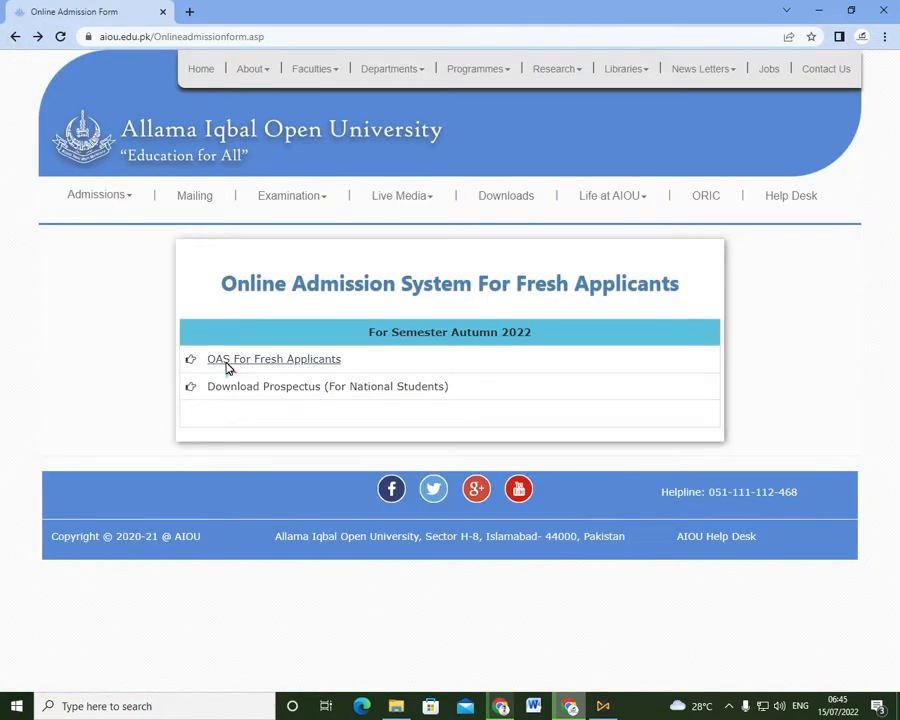
# Open the OAS For Fresh Applicants login page and proceed to 'Create account'
pyautogui.click(281, 360)
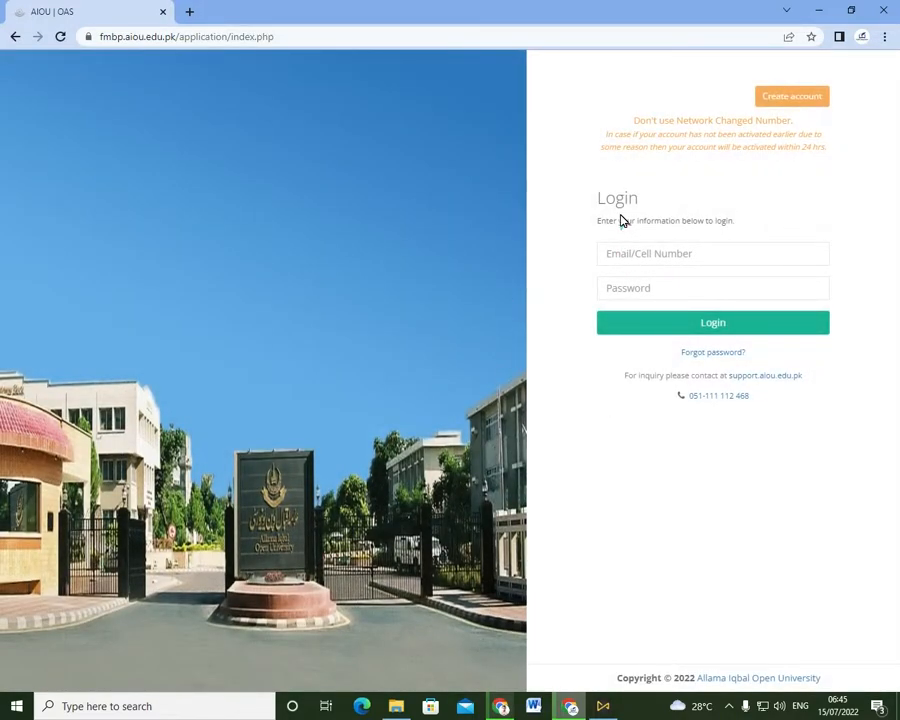
pyautogui.click(641, 257)
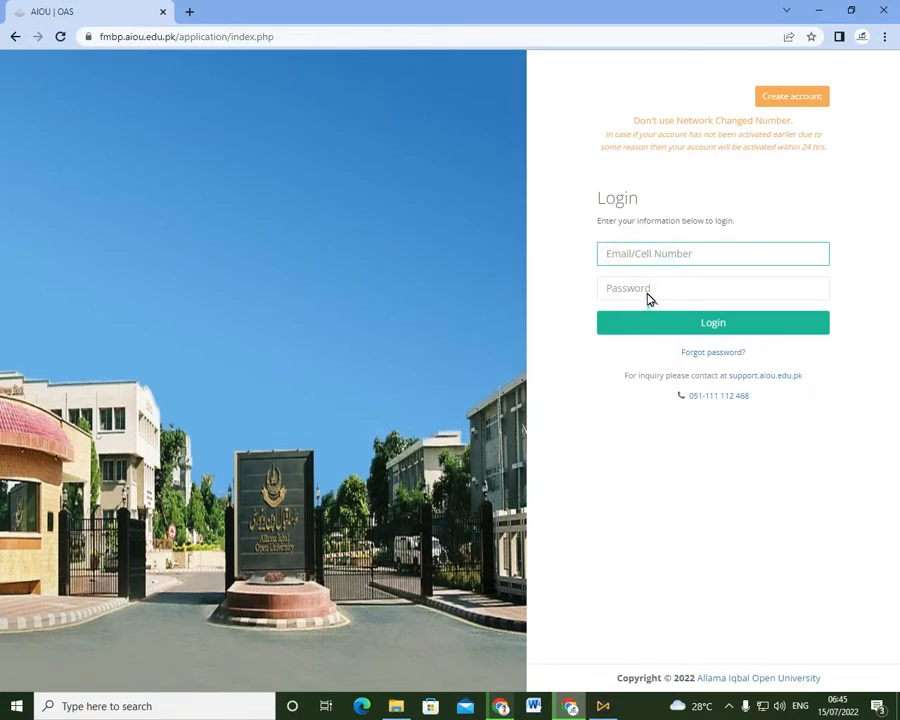
pyautogui.click(642, 290)
pyautogui.click(559, 278)
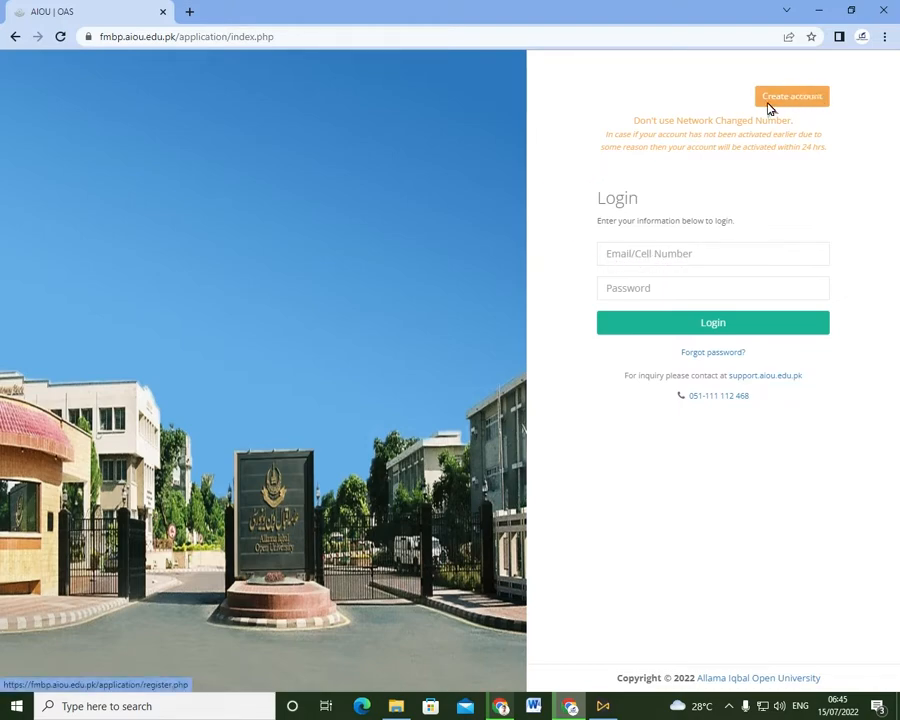
pyautogui.click(810, 97)
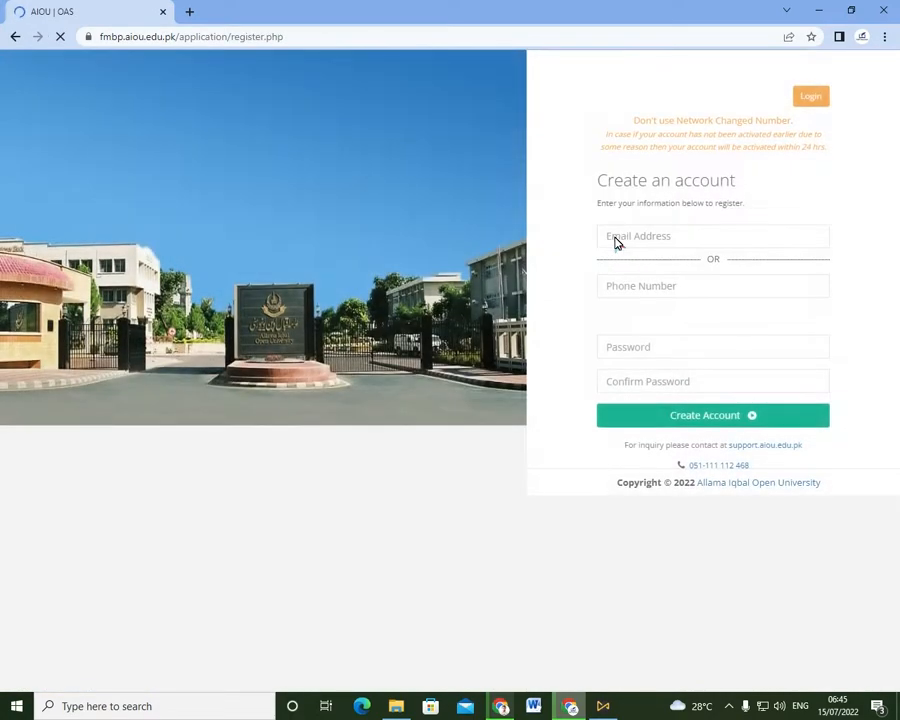
# Register using the applicant's e-mail address and a matching password, then navigate back
pyautogui.click(616, 235)
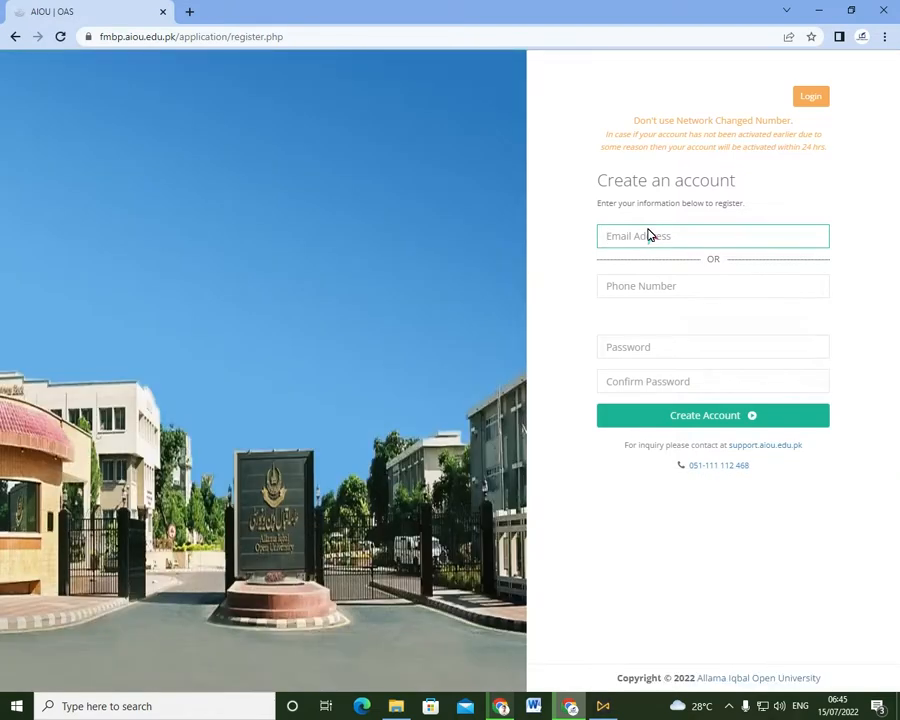
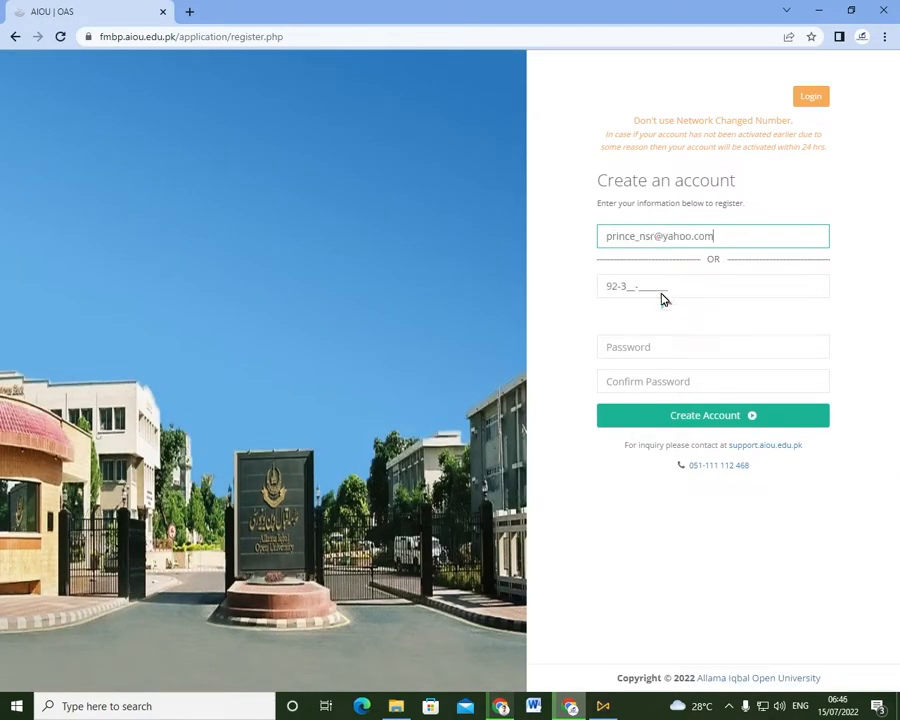
pyautogui.click(663, 348)
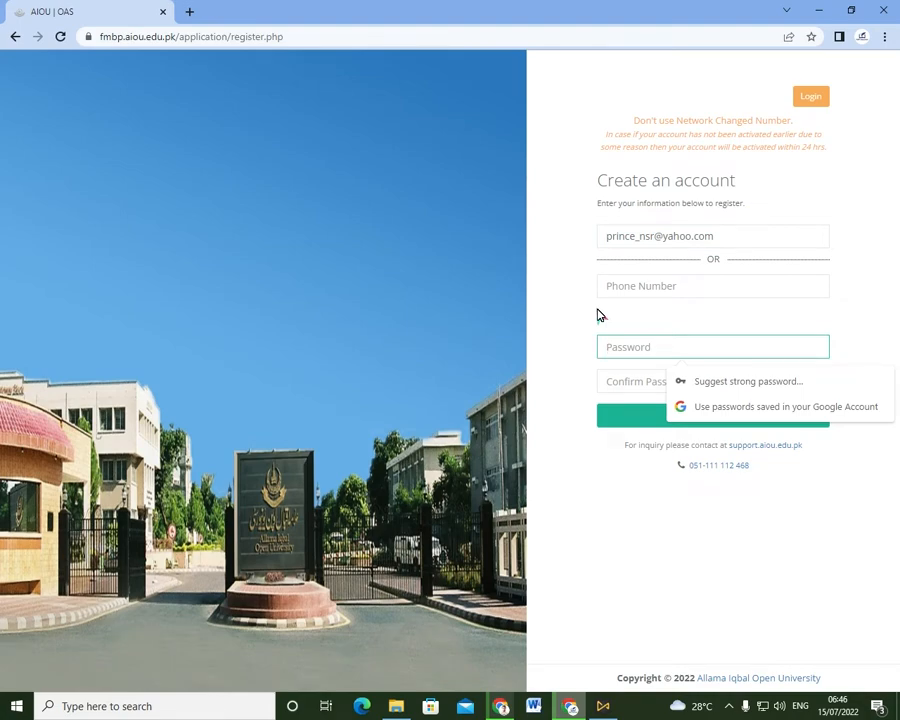
pyautogui.write('a')
pyautogui.click(618, 378)
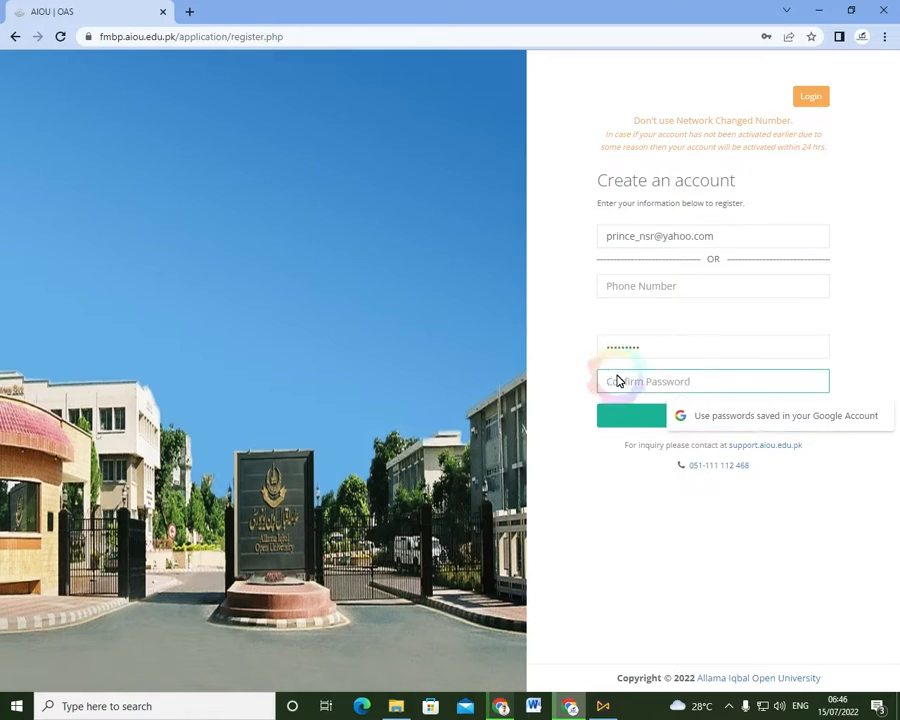
pyautogui.write('a')
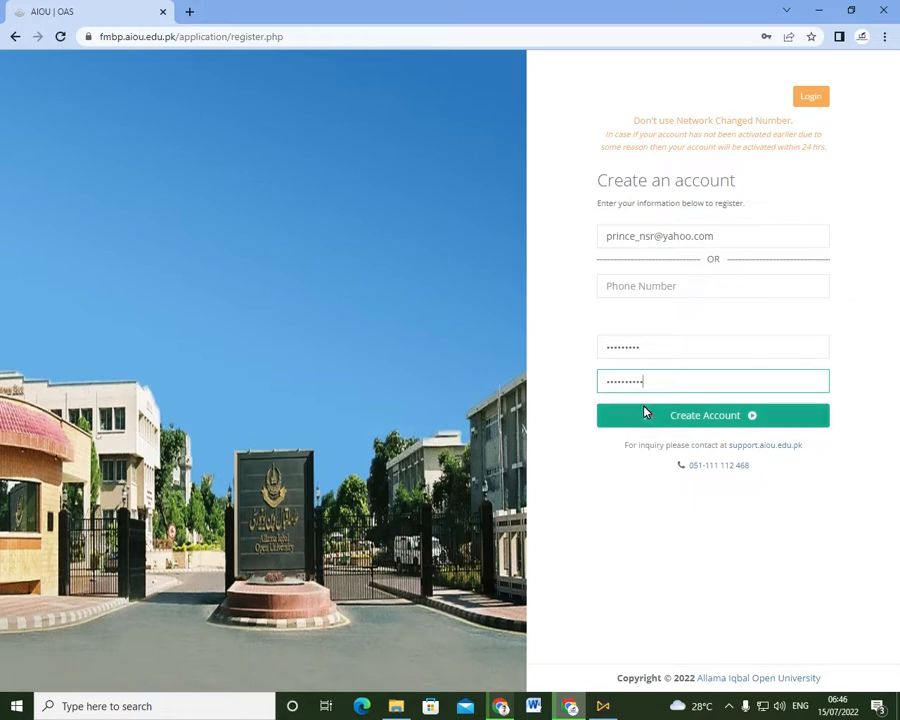
pyautogui.click(645, 412)
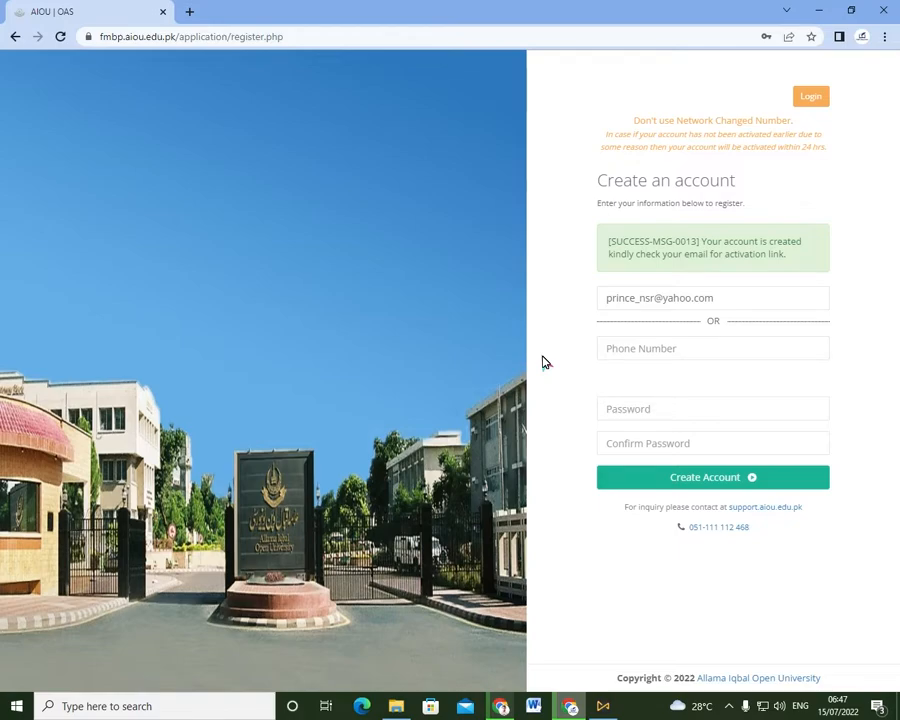
pyautogui.click(15, 36)
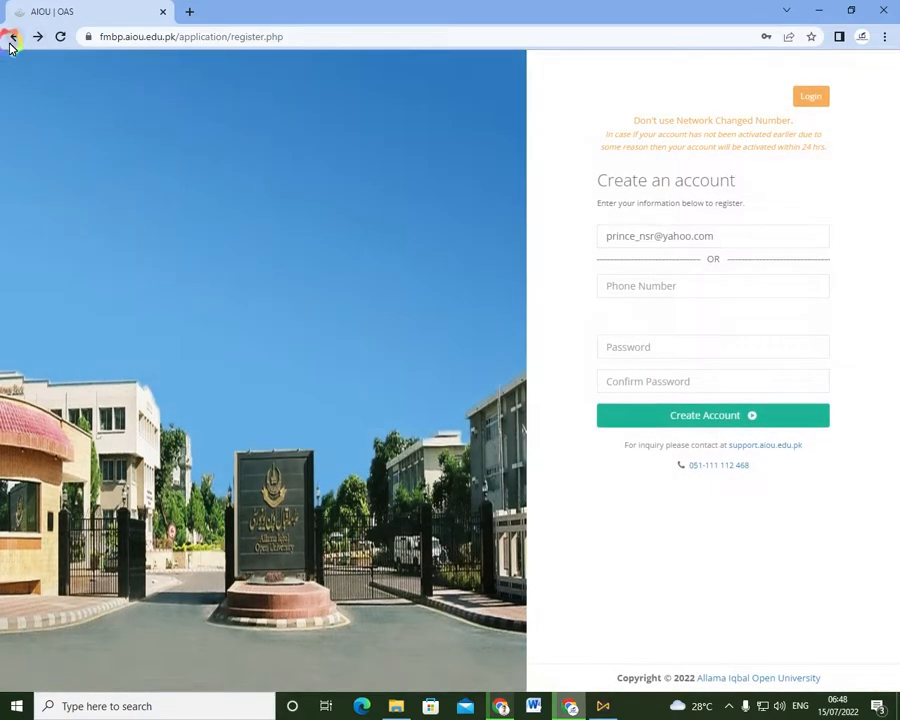
# Return to the login page, then switch to the Chrome window already signed into the portal
pyautogui.click(12, 38)
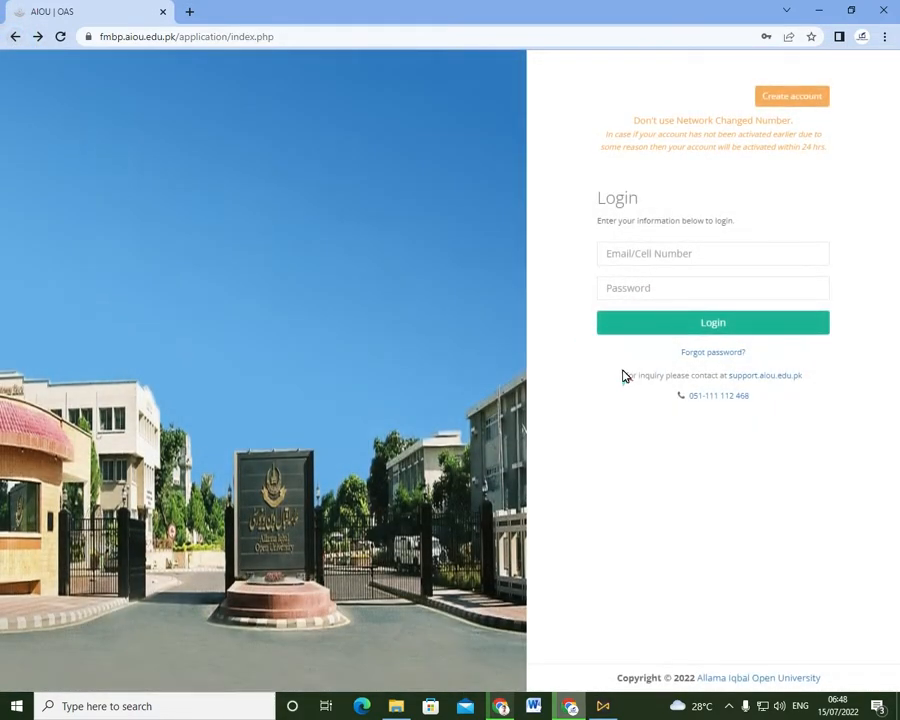
pyautogui.click(635, 262)
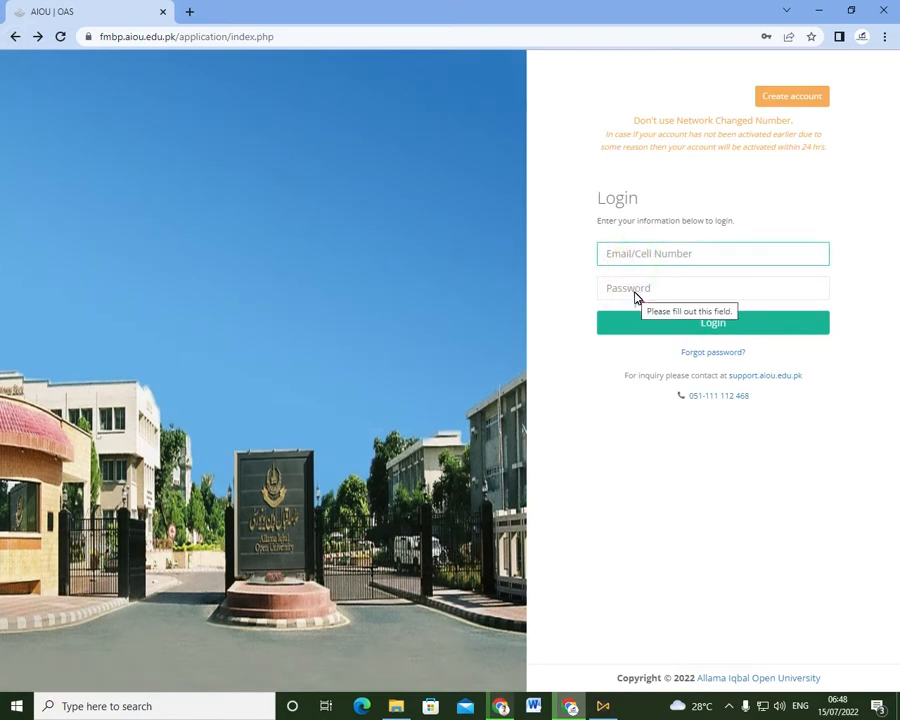
pyautogui.click(635, 290)
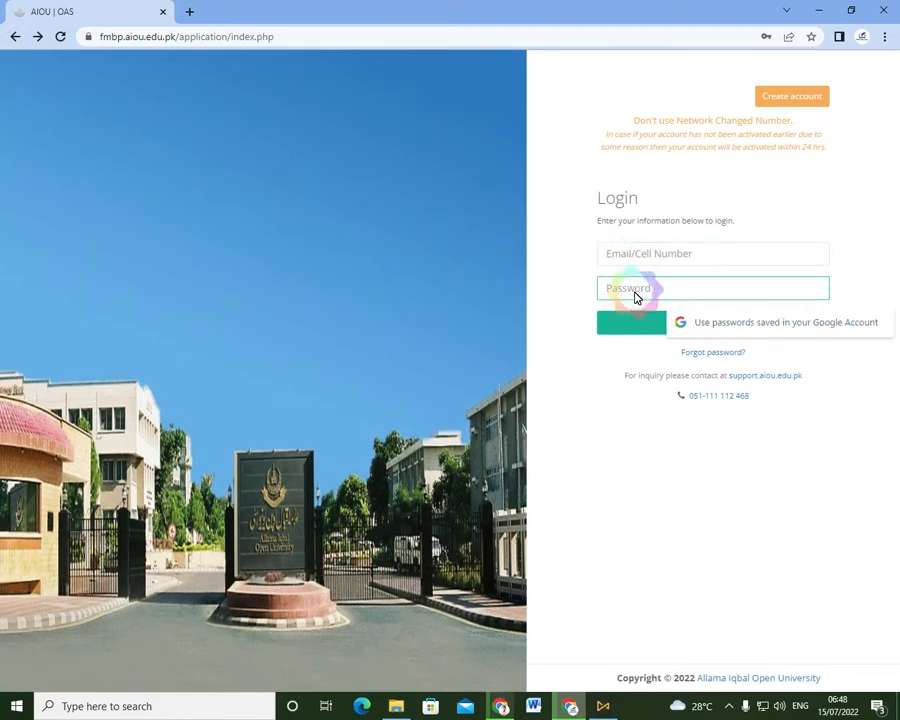
pyautogui.click(499, 706)
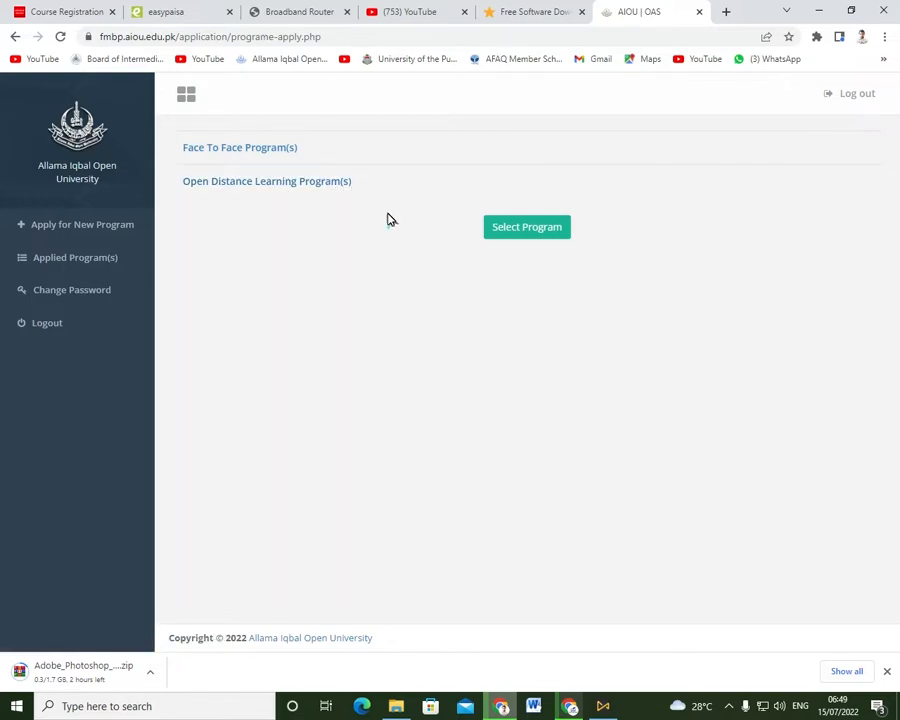
# Select ODL - HSSC under Open Distance Learning Programs and cancel copying previous application data
pyautogui.click(231, 185)
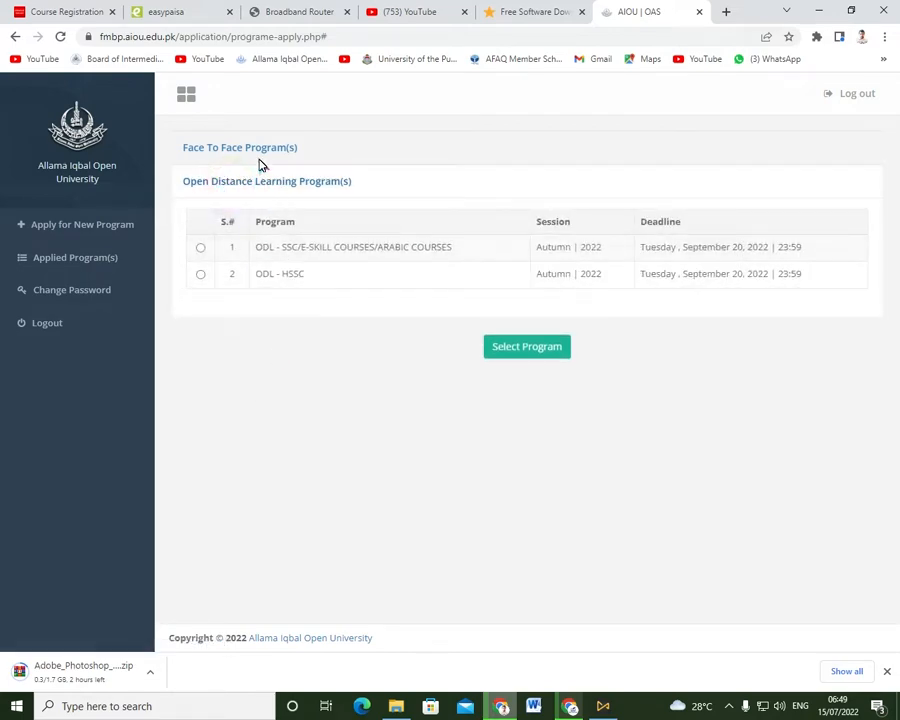
pyautogui.click(232, 148)
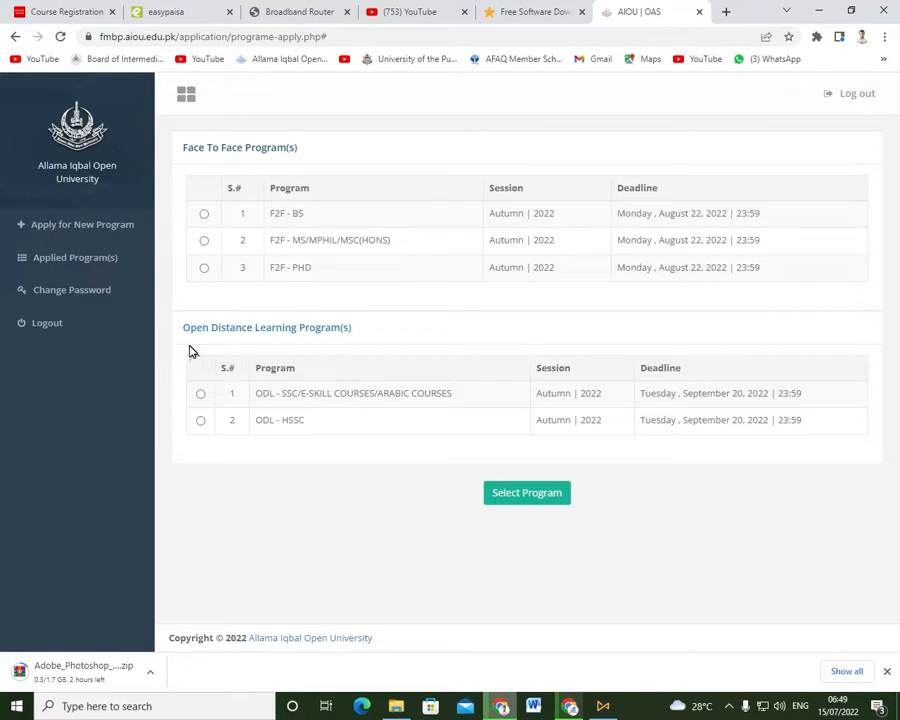
pyautogui.click(263, 146)
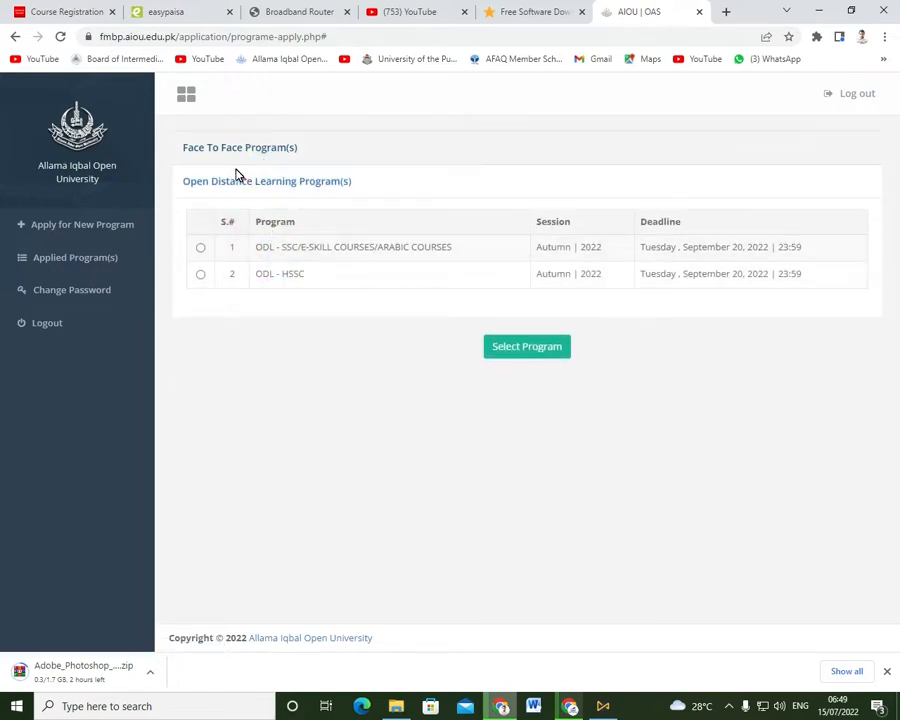
pyautogui.click(218, 181)
pyautogui.click(200, 274)
pyautogui.click(520, 346)
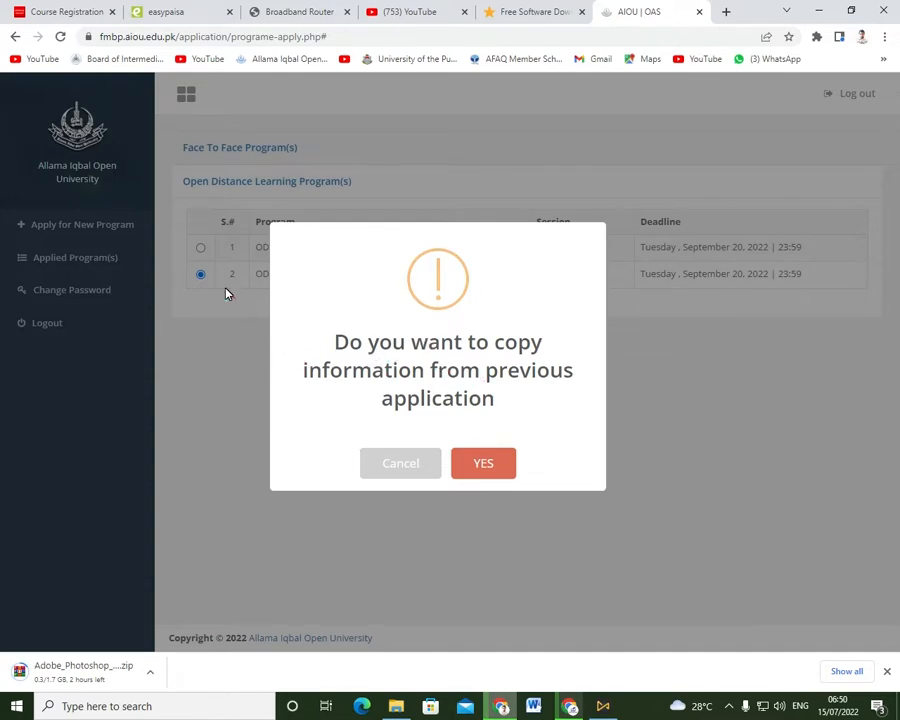
pyautogui.click(401, 468)
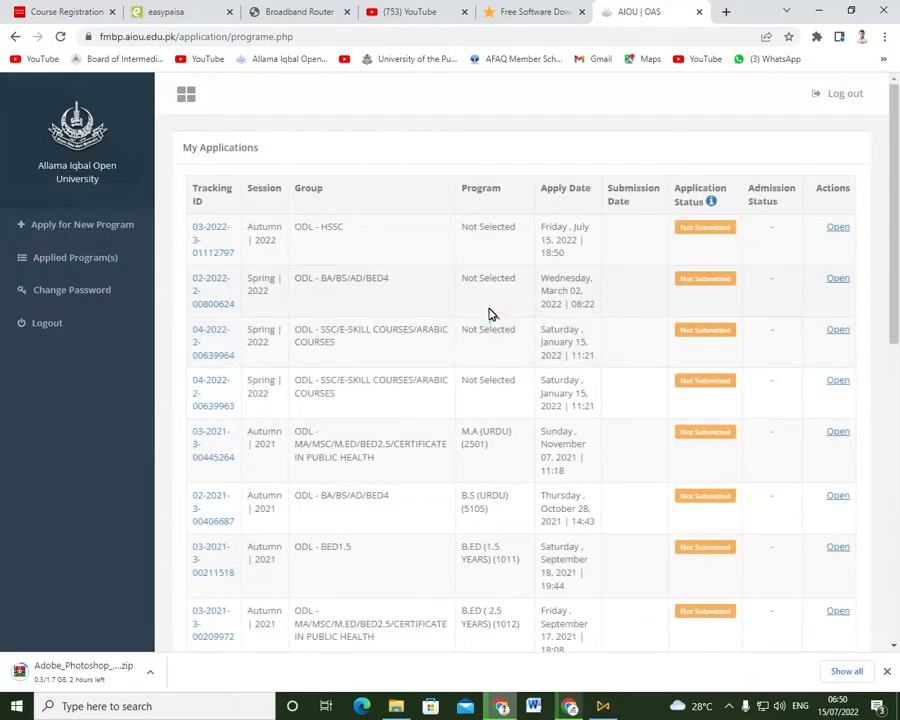
# Open the Not Submitted ODL - HSSC Autumn 2022 application from My Applications
pyautogui.click(544, 228)
pyautogui.moveTo(544, 228); pyautogui.dragTo(568, 248)
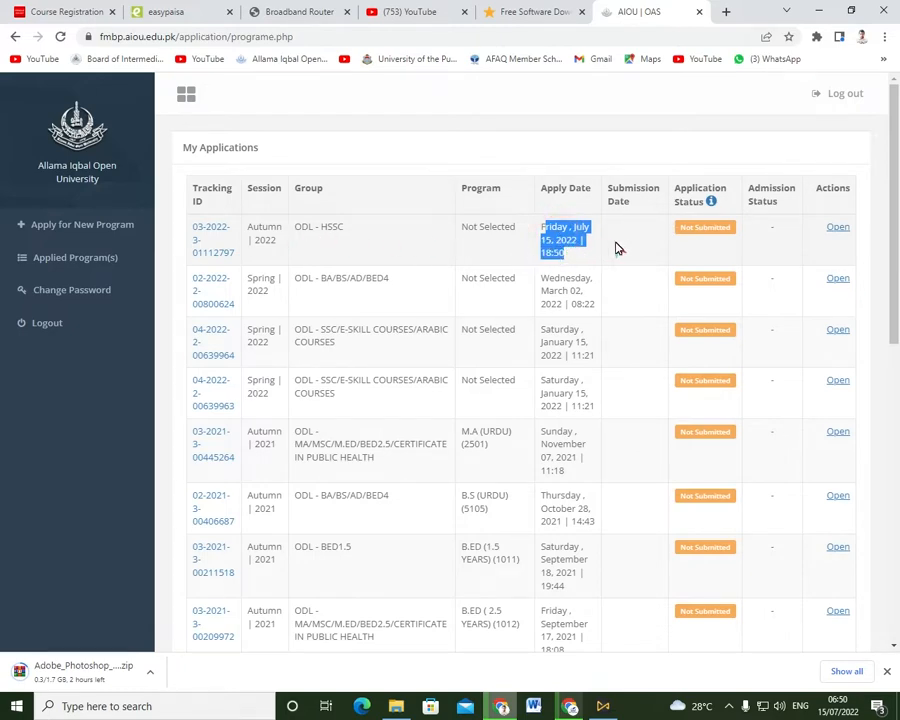
pyautogui.click(838, 229)
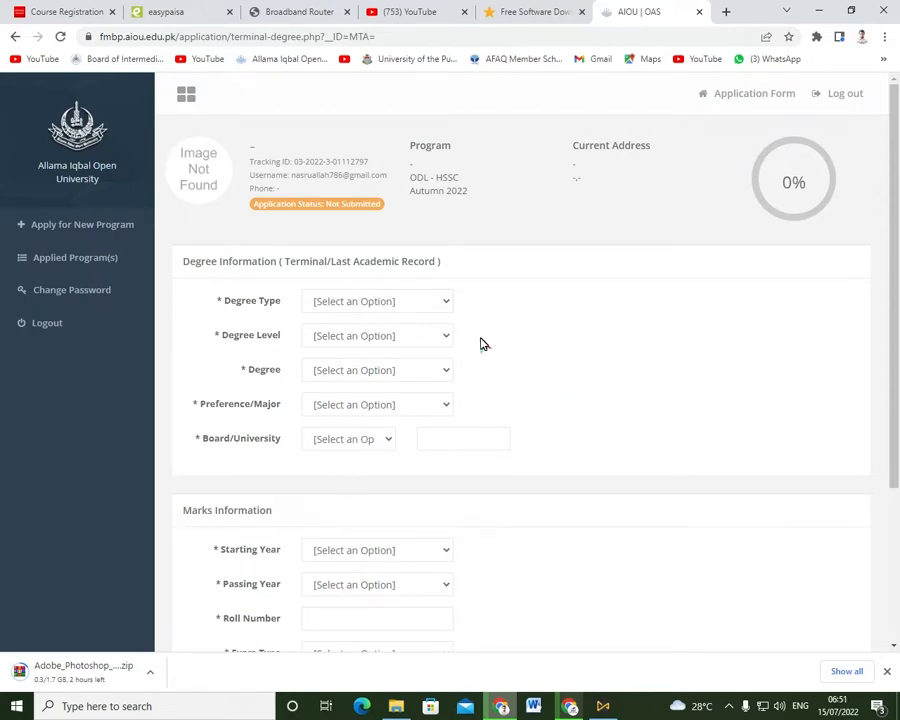
# Set Degree Type to Degree, Degree Level to 10 Years and Degree to Matric
pyautogui.click(392, 301)
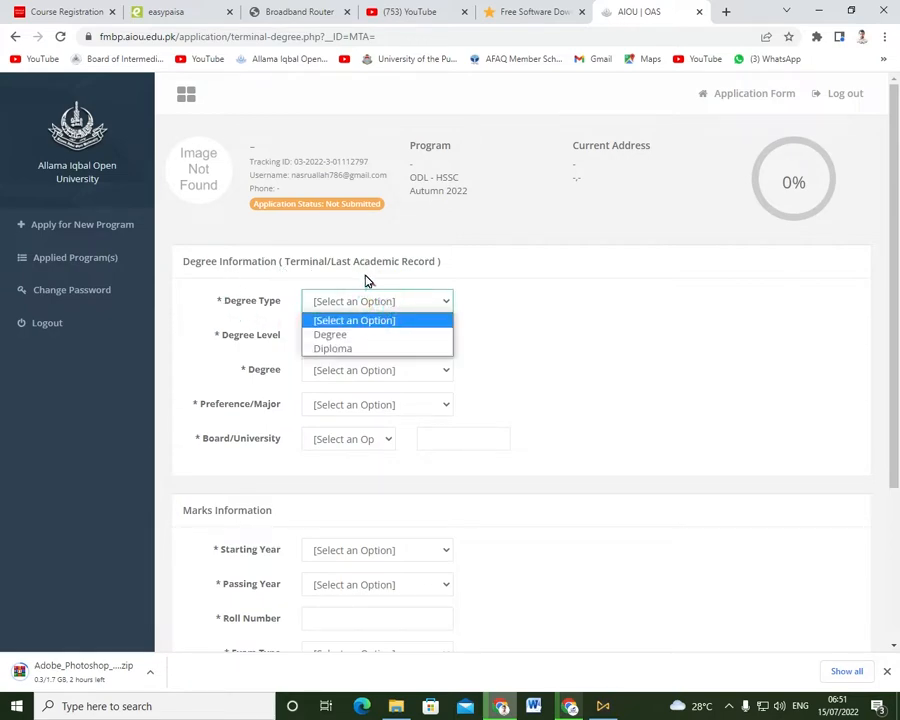
pyautogui.click(349, 341)
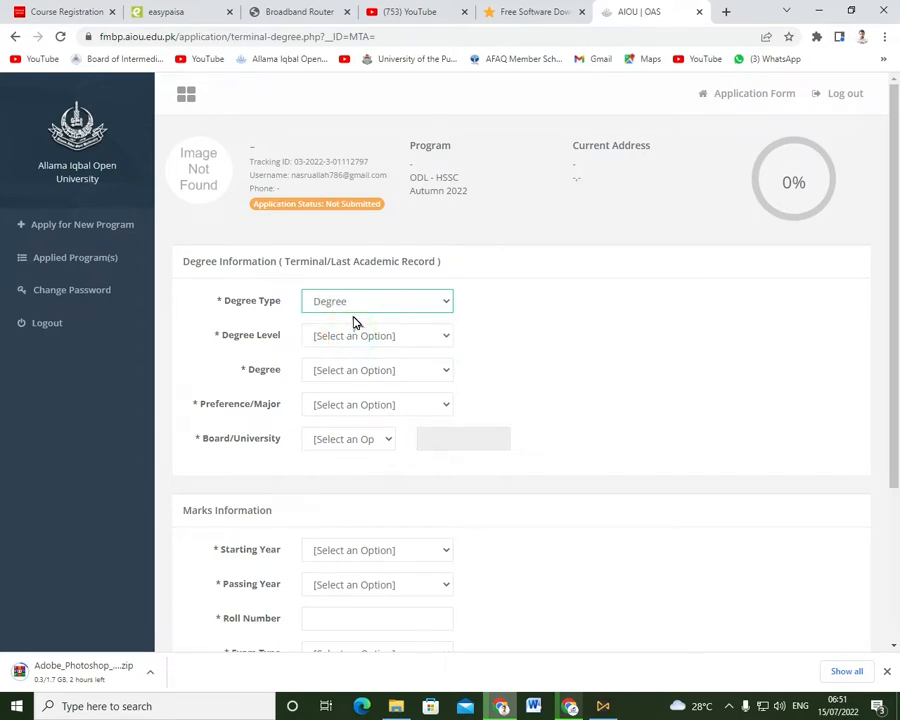
pyautogui.click(355, 336)
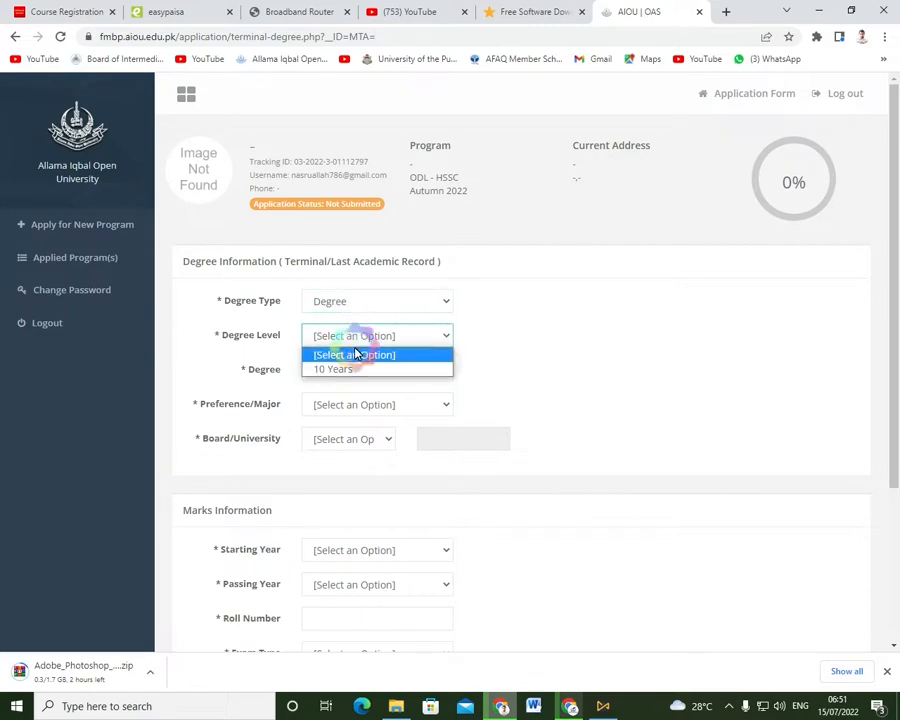
pyautogui.click(349, 371)
pyautogui.click(360, 373)
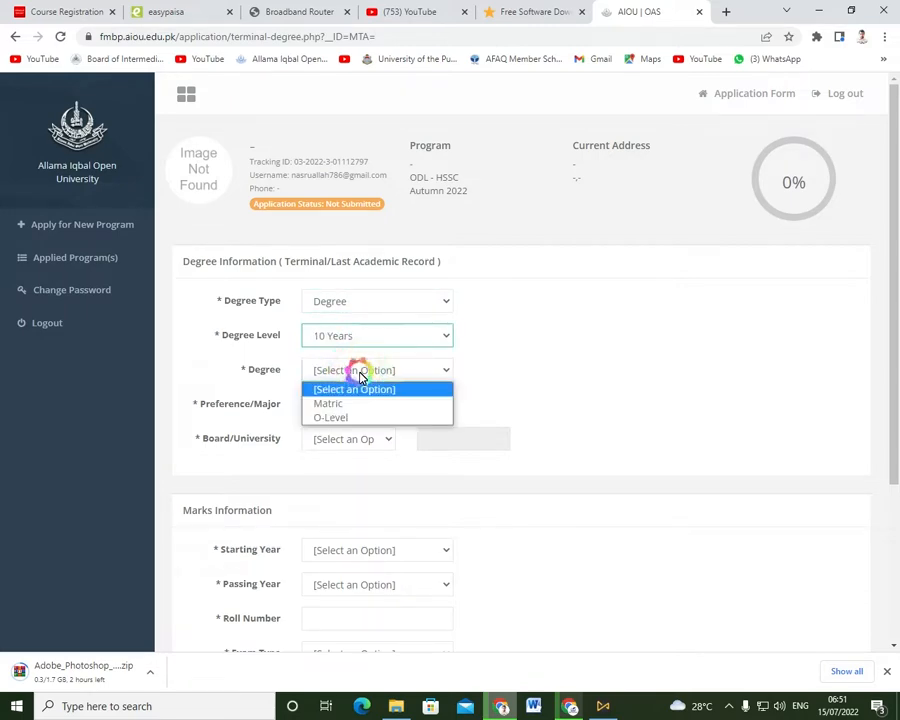
pyautogui.click(346, 402)
pyautogui.click(348, 372)
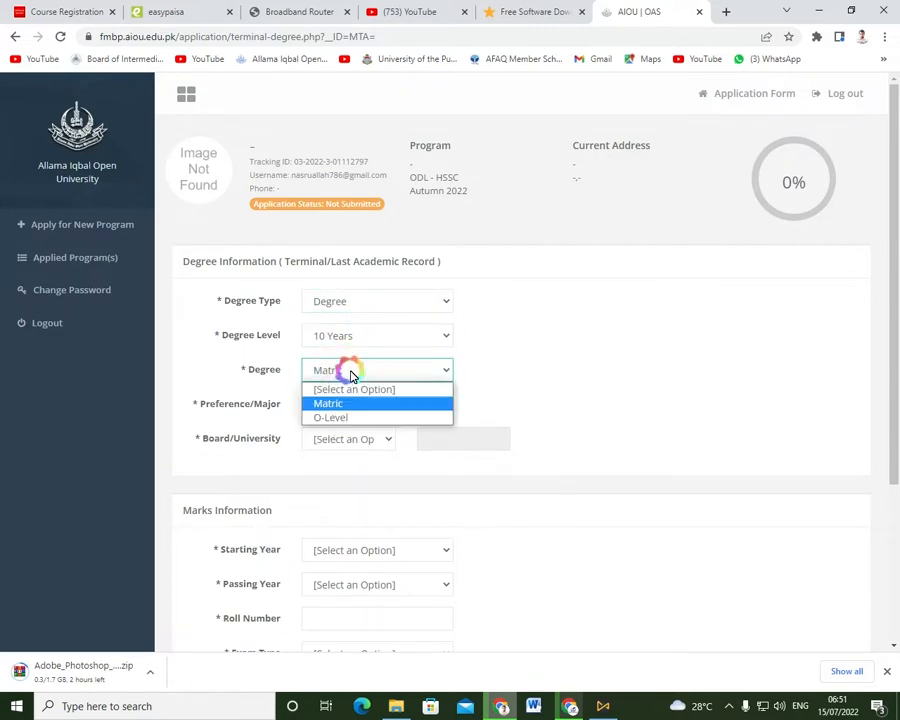
pyautogui.click(341, 403)
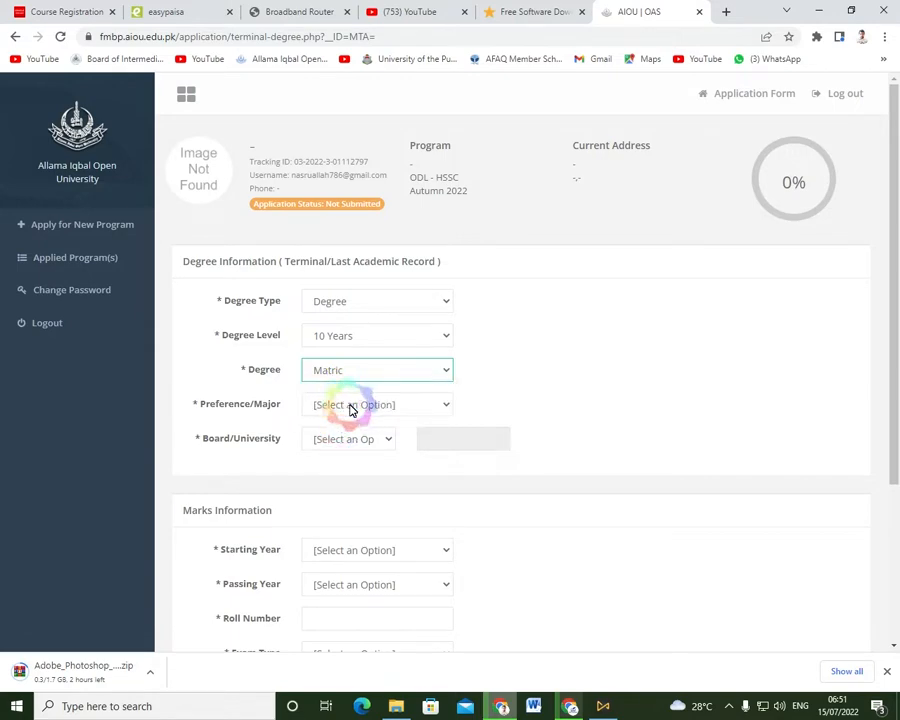
# Choose Arts as the major and BISE Gujrawala as the board
pyautogui.click(349, 405)
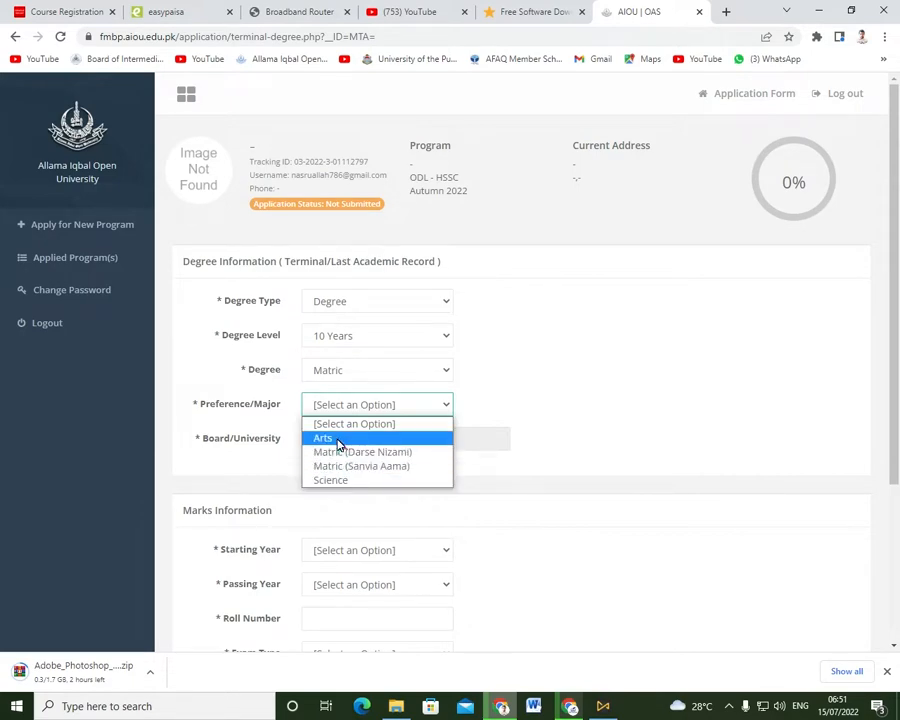
pyautogui.click(339, 441)
pyautogui.click(337, 440)
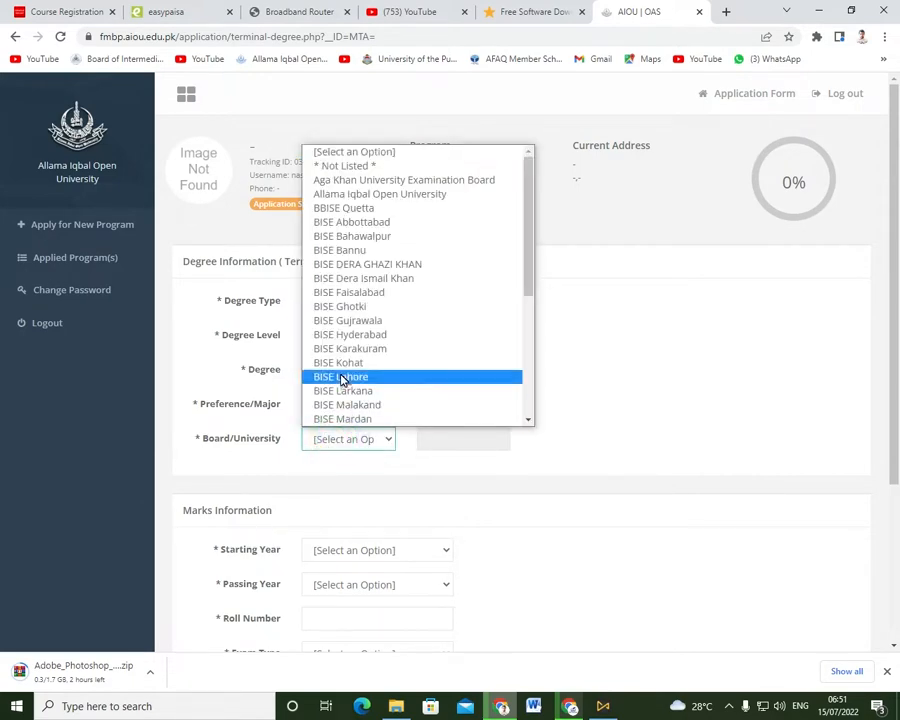
pyautogui.click(350, 321)
# Set starting year 2020, passing year 2021, and enter the roll number
pyautogui.scroll(-3, 337, 538)
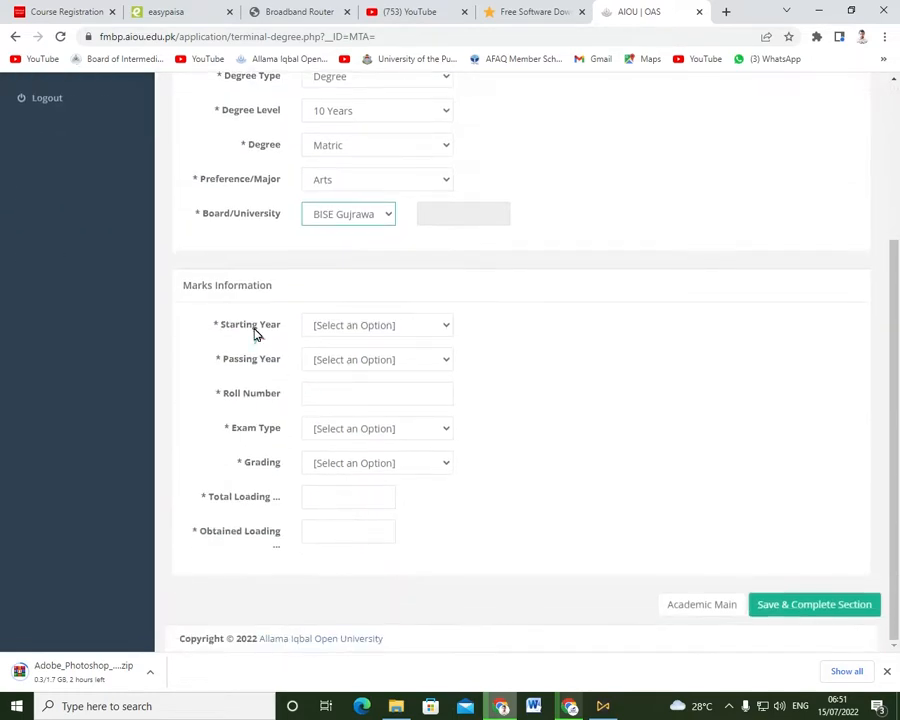
pyautogui.click(362, 334)
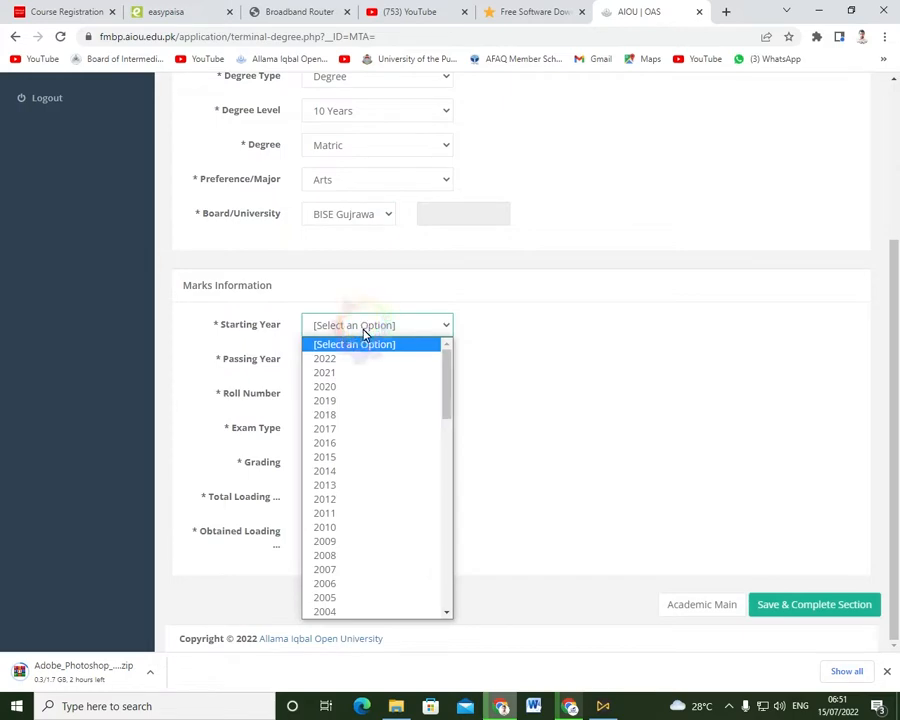
pyautogui.click(339, 391)
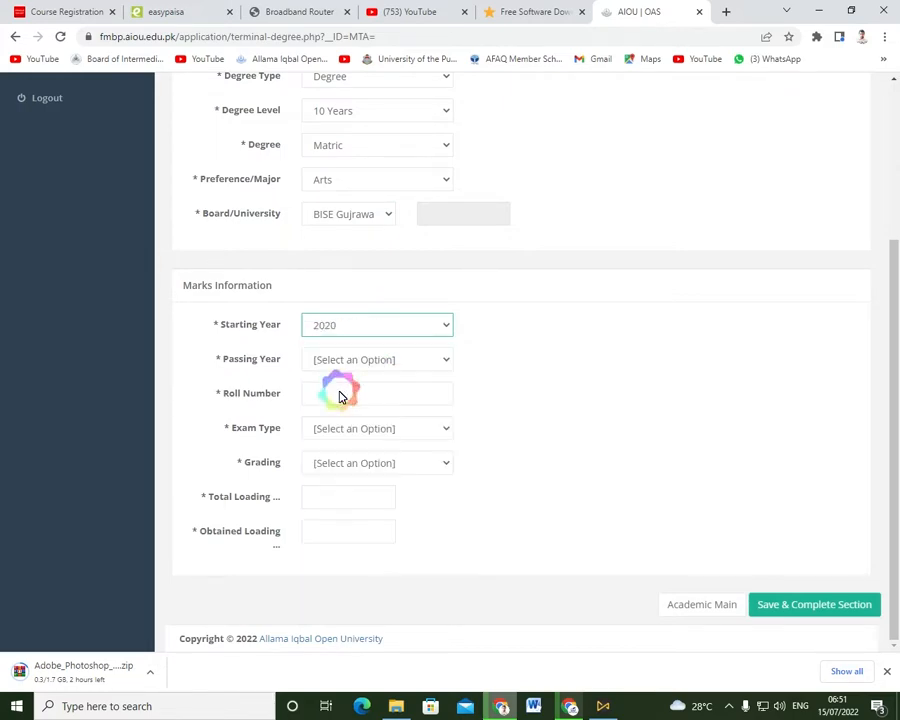
pyautogui.click(349, 366)
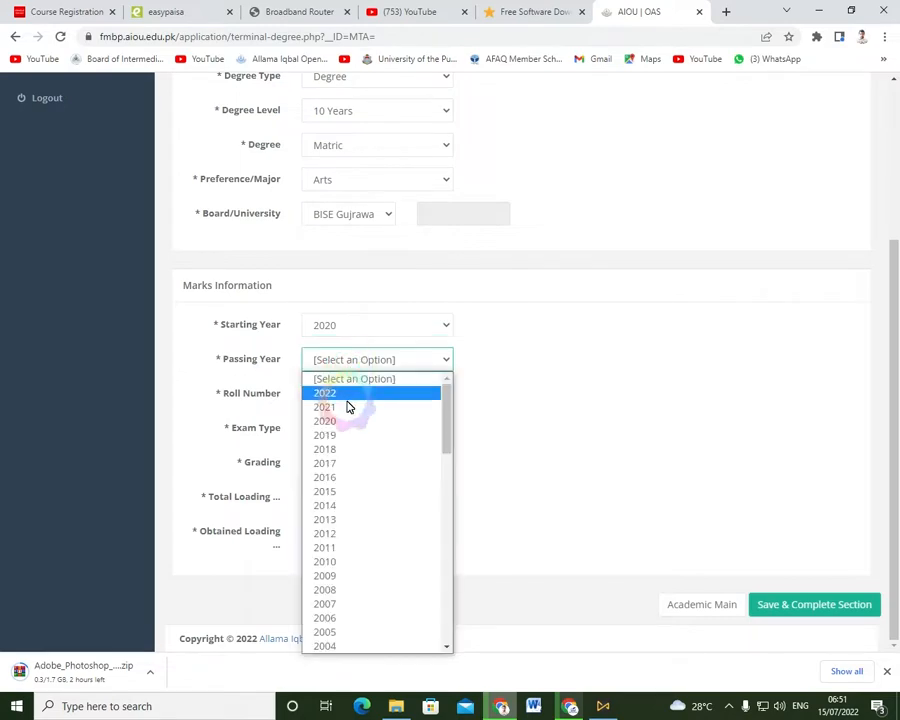
pyautogui.click(347, 406)
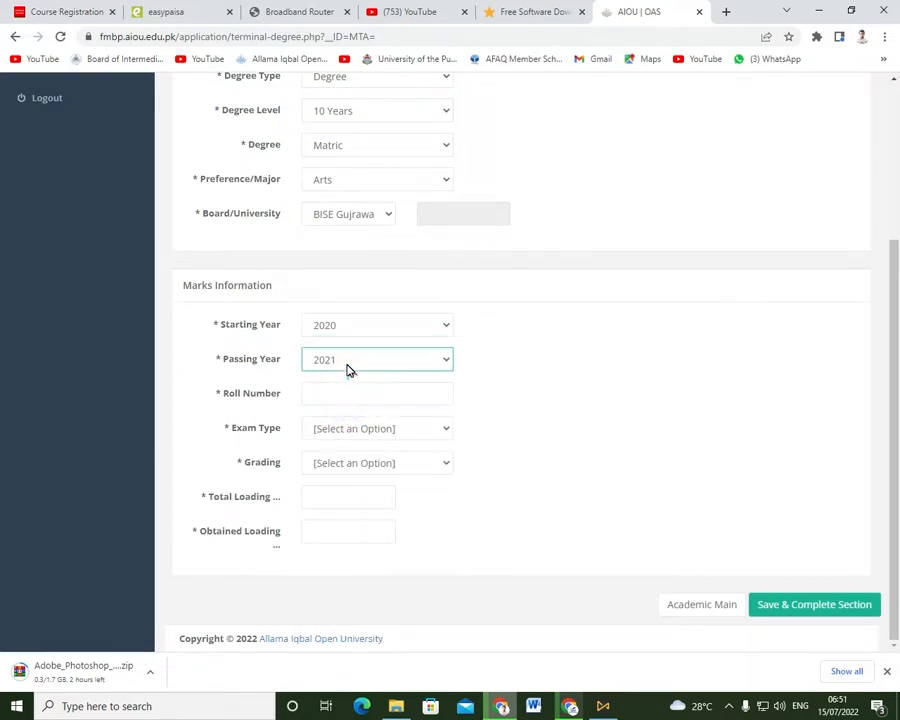
pyautogui.click(340, 399)
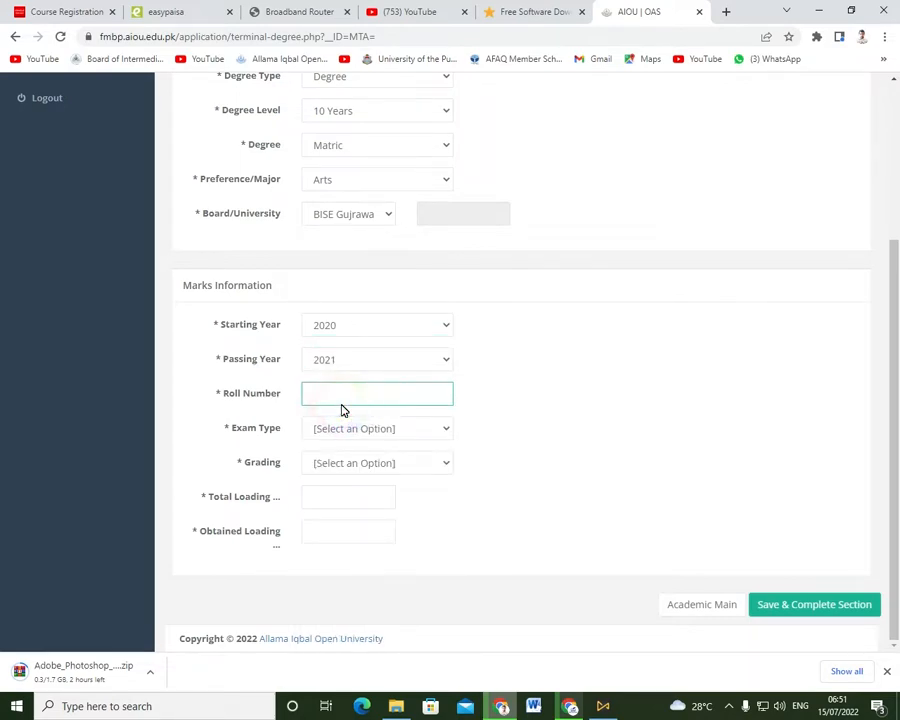
# Choose Annual exam and Marks grading, enter 602 of 1100, and save the section
pyautogui.click(389, 431)
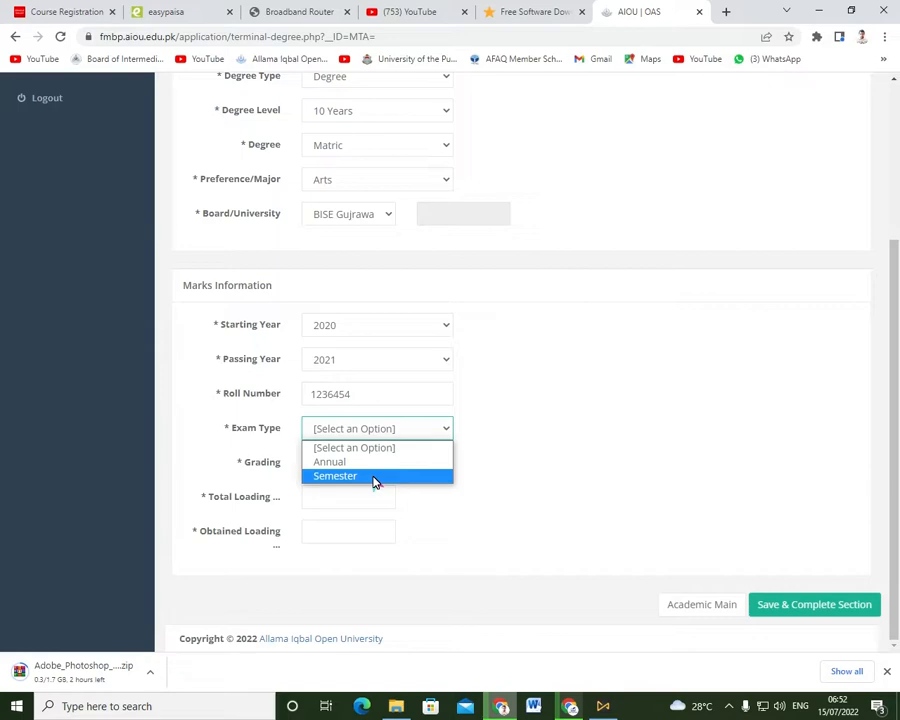
pyautogui.click(359, 462)
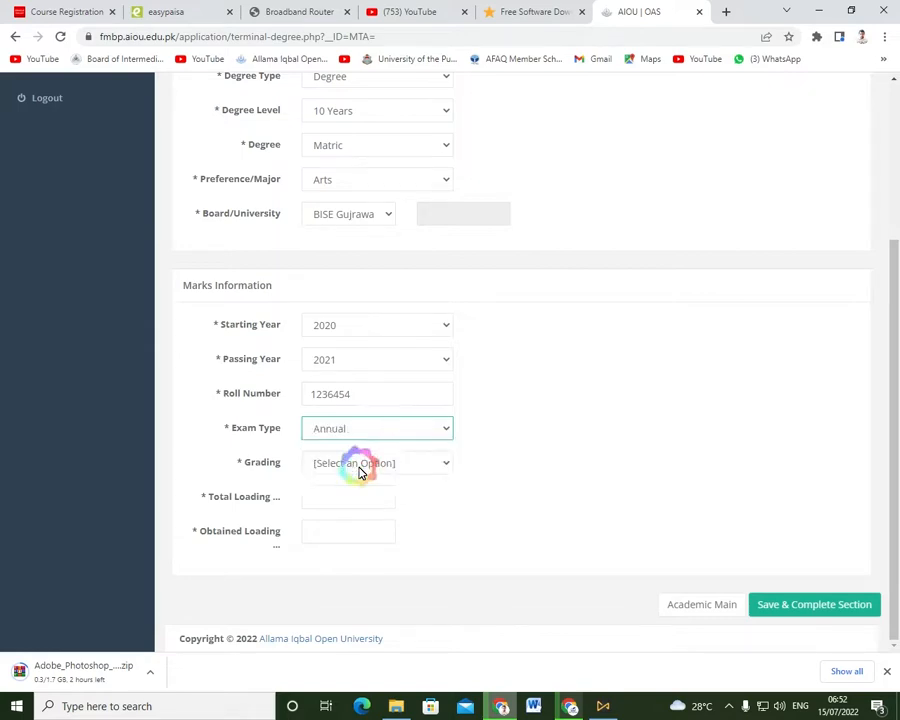
pyautogui.click(359, 463)
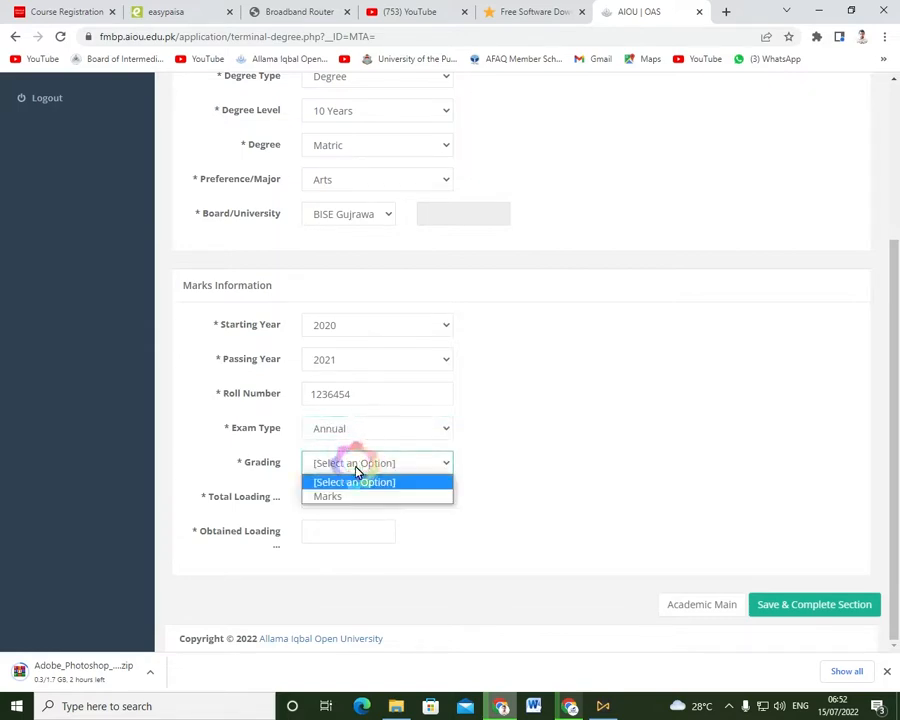
pyautogui.click(341, 494)
pyautogui.click(356, 496)
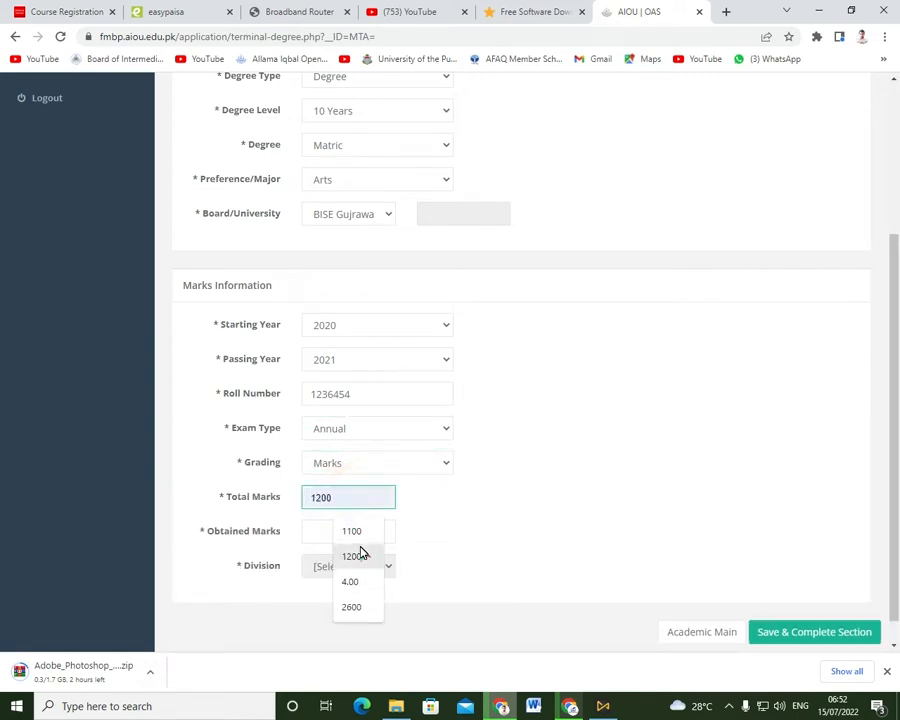
pyautogui.click(358, 532)
pyautogui.click(337, 532)
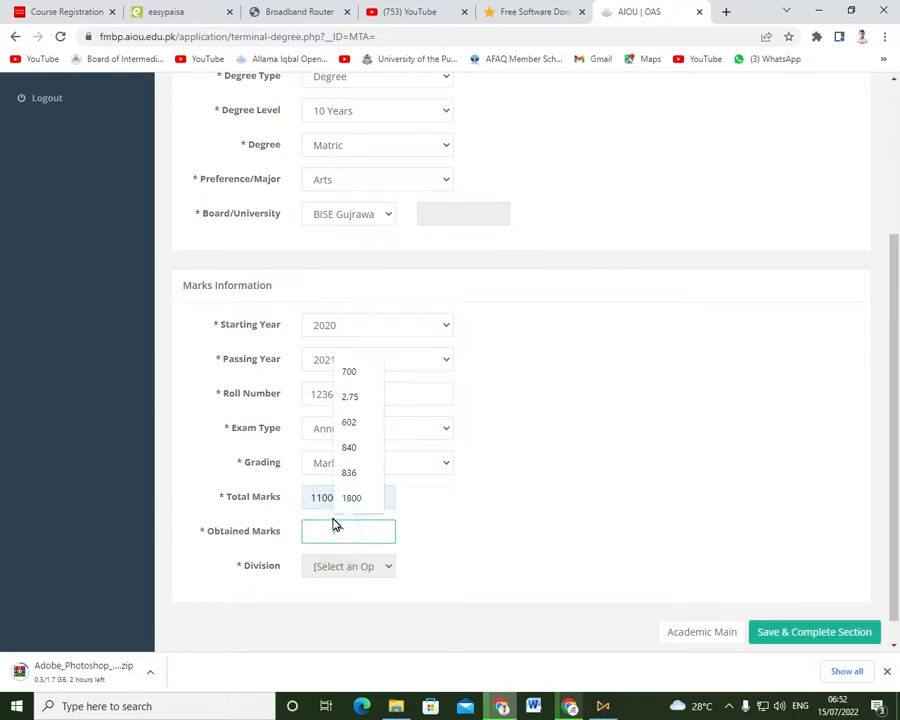
pyautogui.click(348, 420)
pyautogui.click(342, 576)
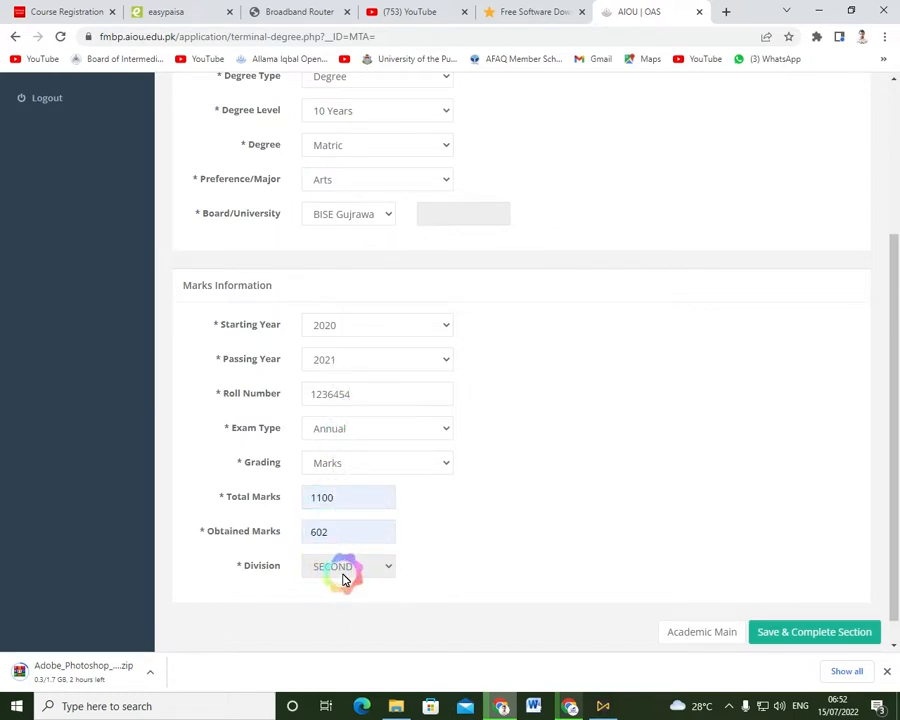
pyautogui.scroll(-1, 380, 552)
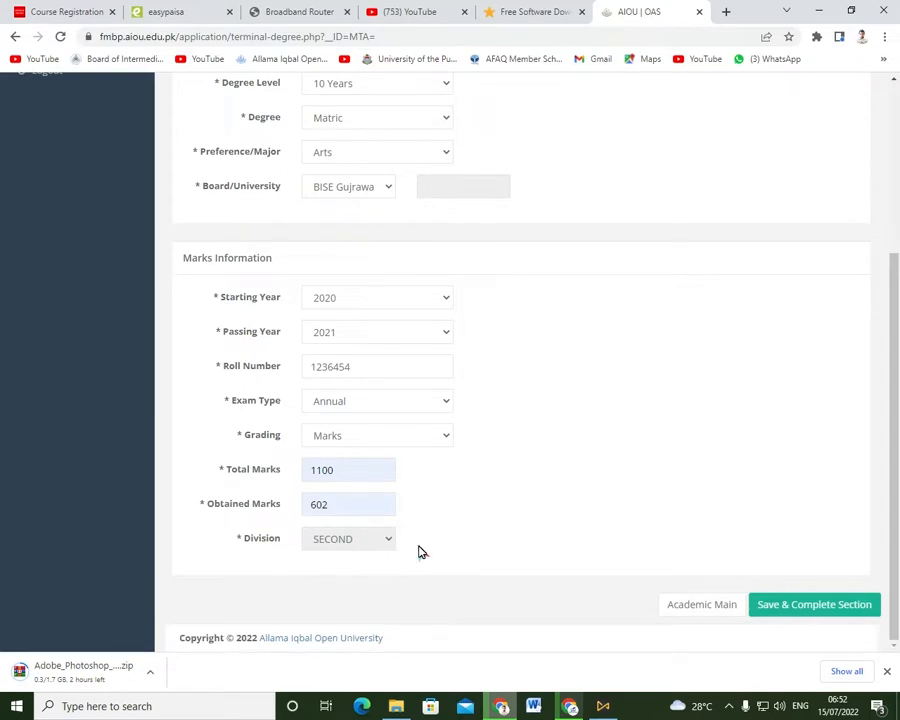
pyautogui.click(781, 612)
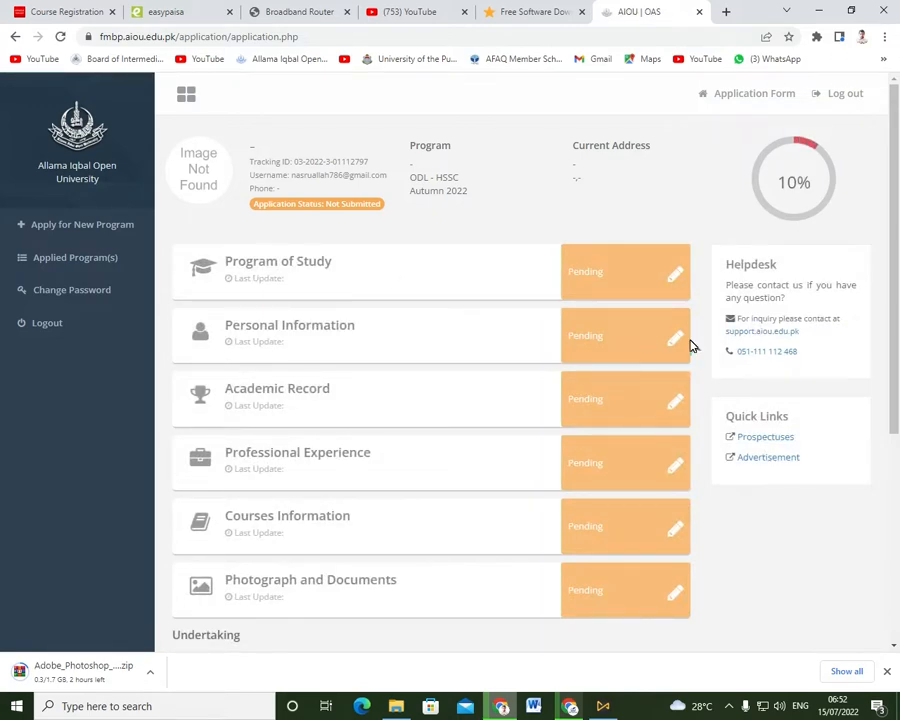
# From the 10% dashboard, open the pending Program of Study section
pyautogui.scroll(-2, 690, 345)
pyautogui.scroll(2, 652, 355)
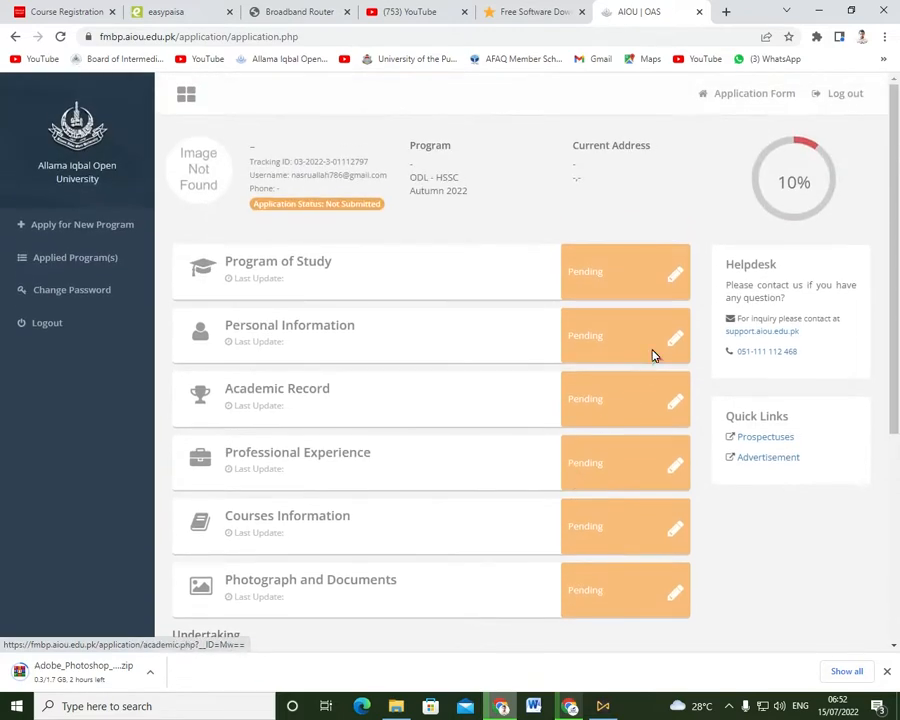
pyautogui.click(607, 282)
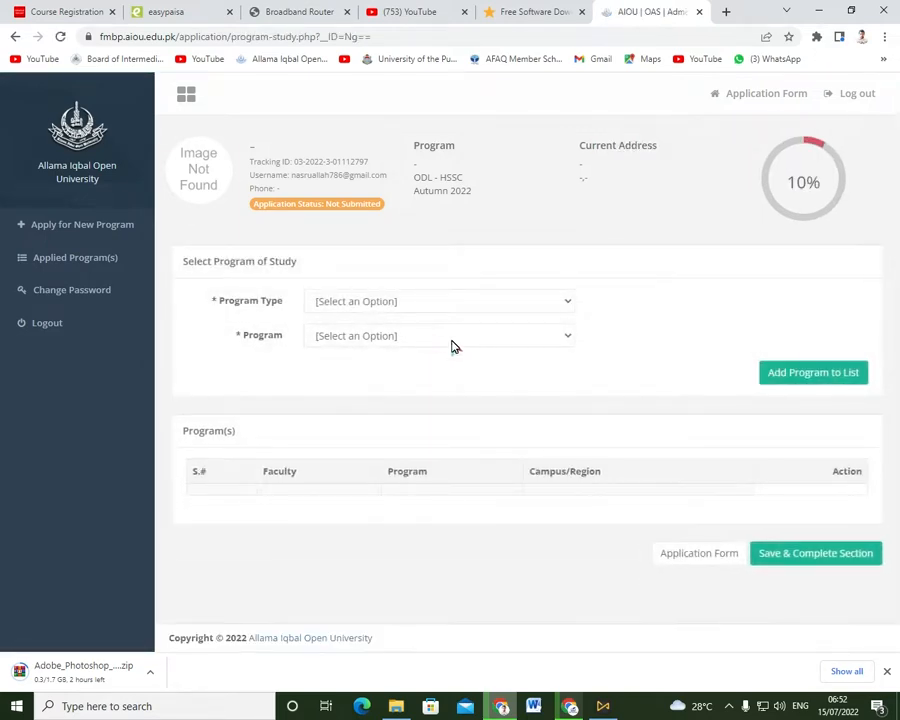
# Choose program type LOCAL, add F.A(GEN GP) to the program list, and save the section as complete
pyautogui.click(463, 302)
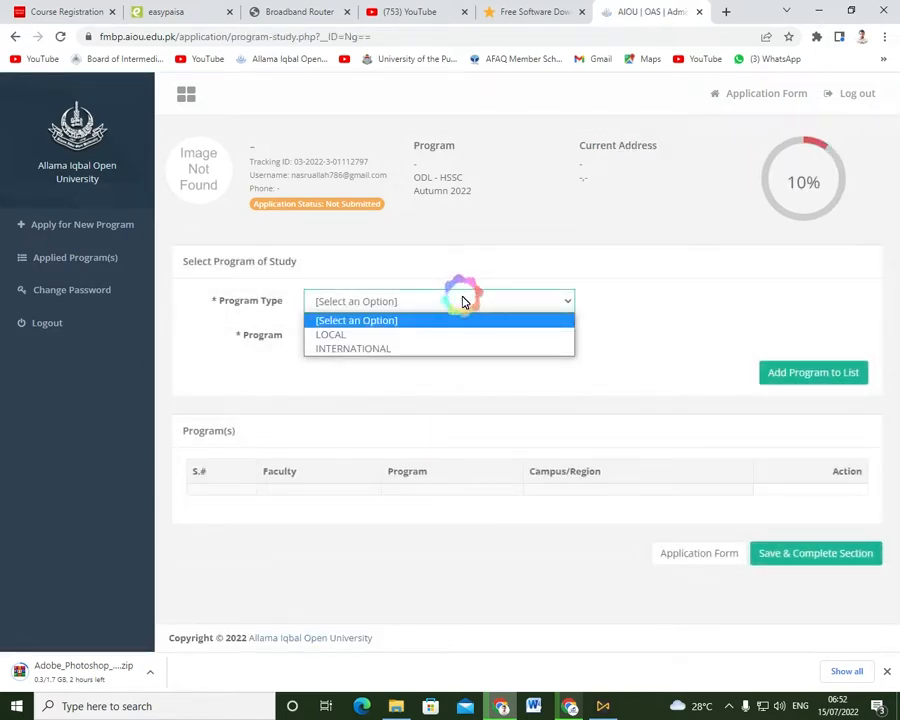
pyautogui.click(361, 335)
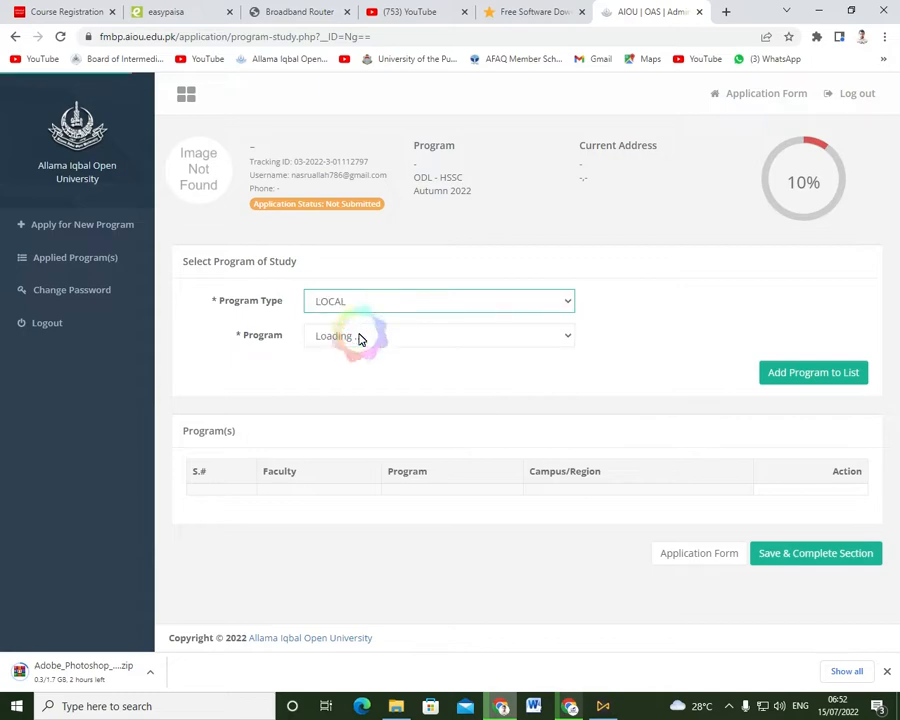
pyautogui.click(360, 338)
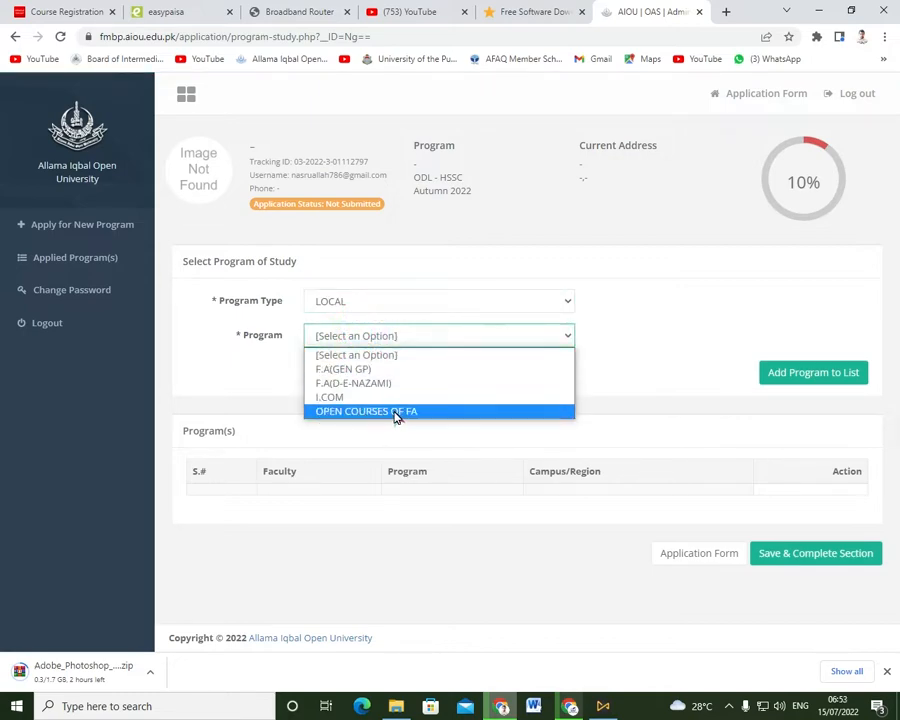
pyautogui.click(355, 369)
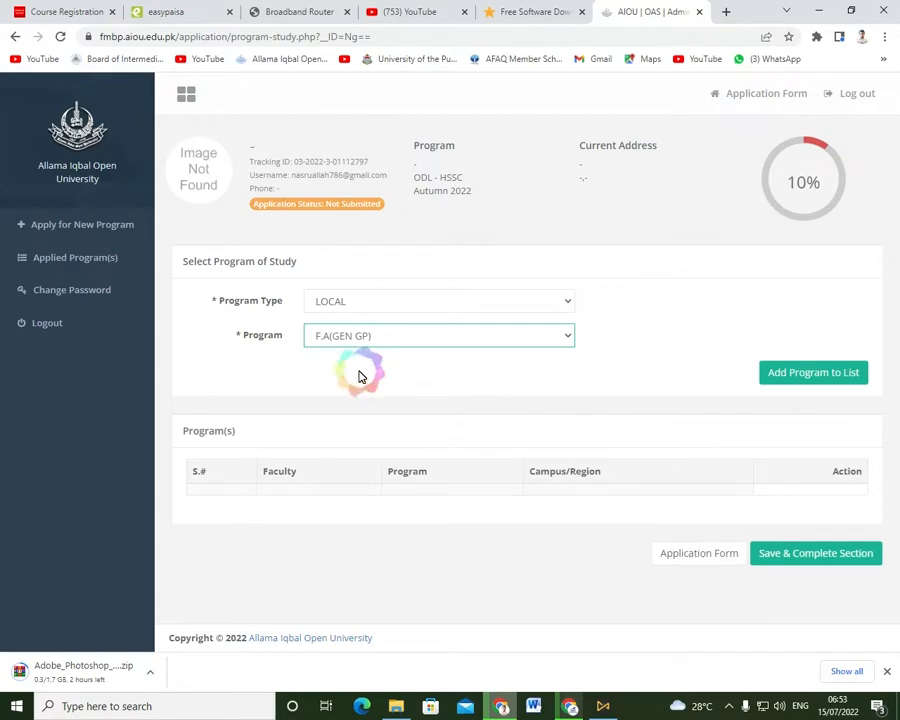
pyautogui.click(790, 372)
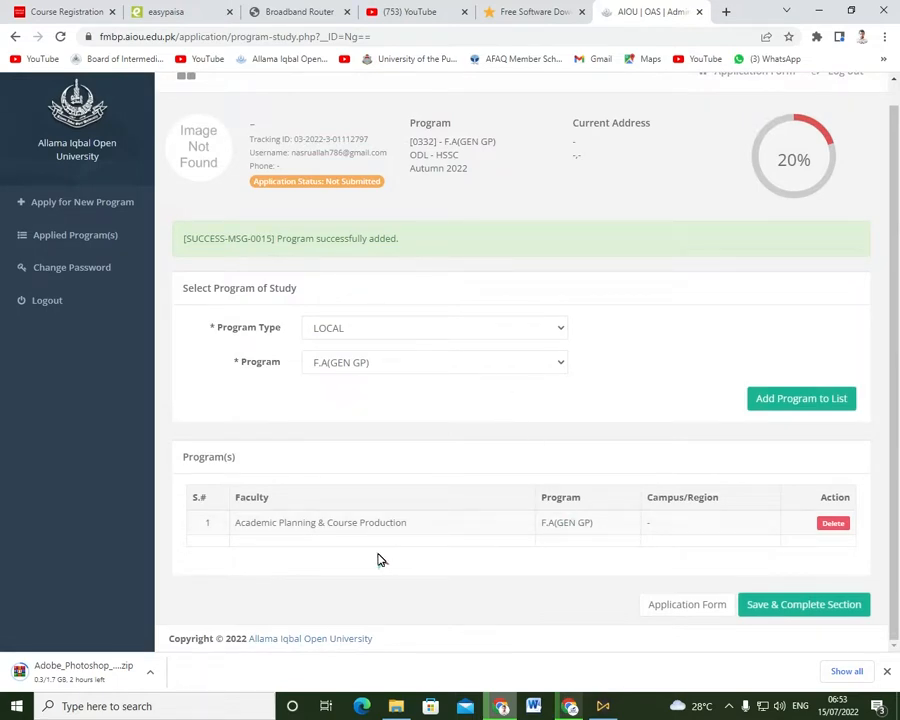
pyautogui.click(801, 608)
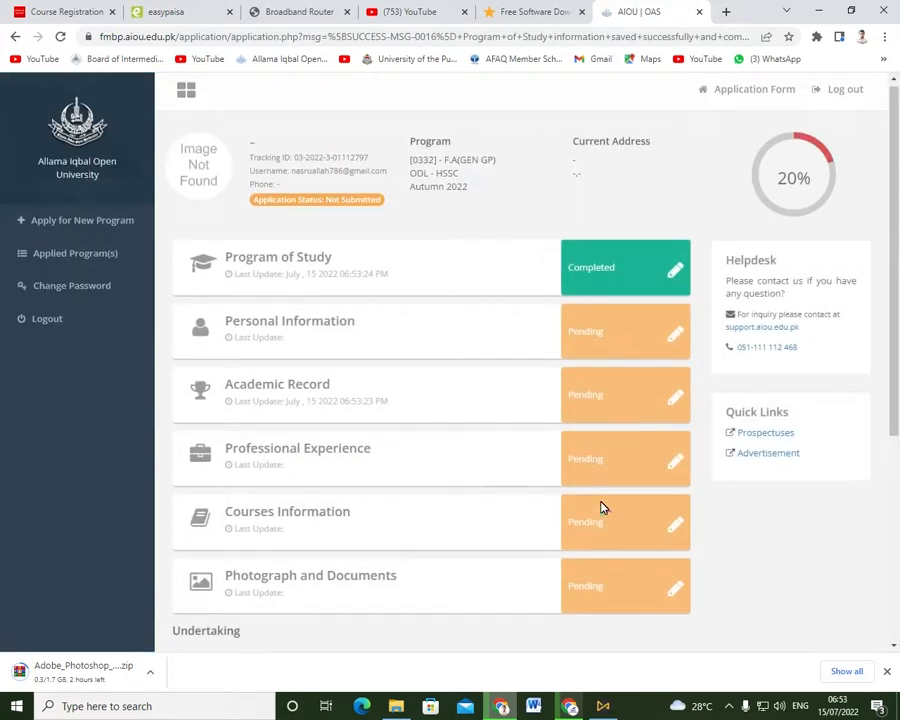
# Open the pending Personal Information section from the application dashboard
pyautogui.scroll(-2, 598, 505)
pyautogui.click(638, 194)
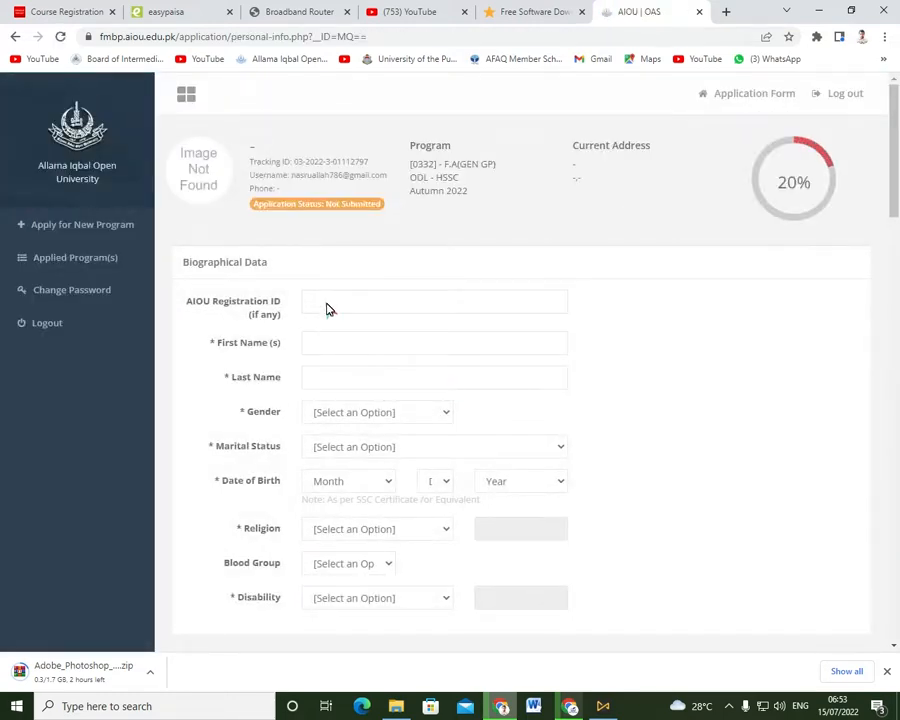
# Enter the applicant's first name and last name
pyautogui.scroll(-1, 329, 309)
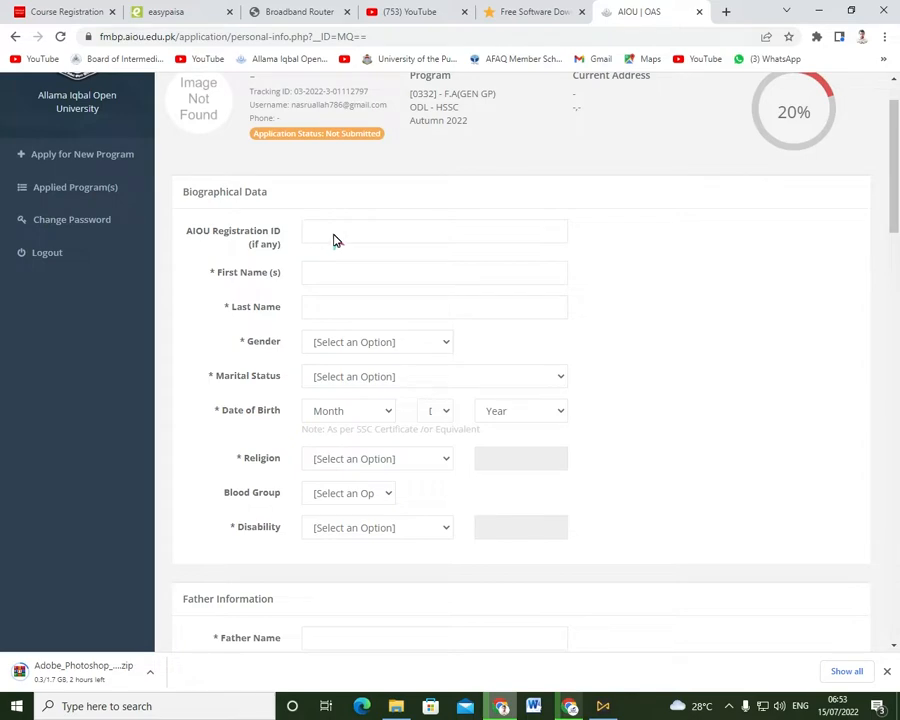
pyautogui.scroll(1, 402, 413)
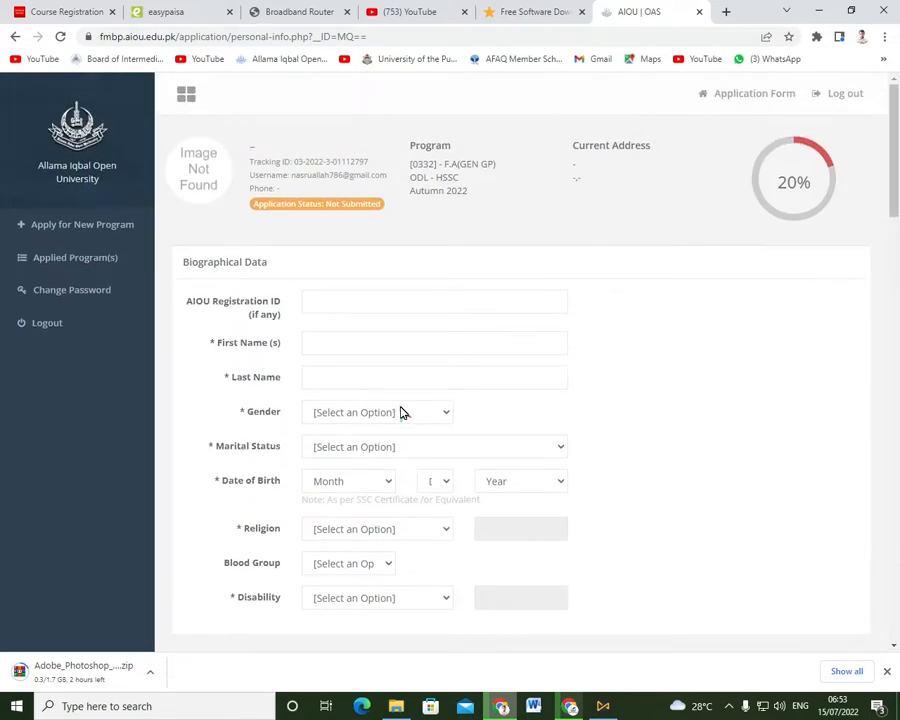
pyautogui.click(337, 310)
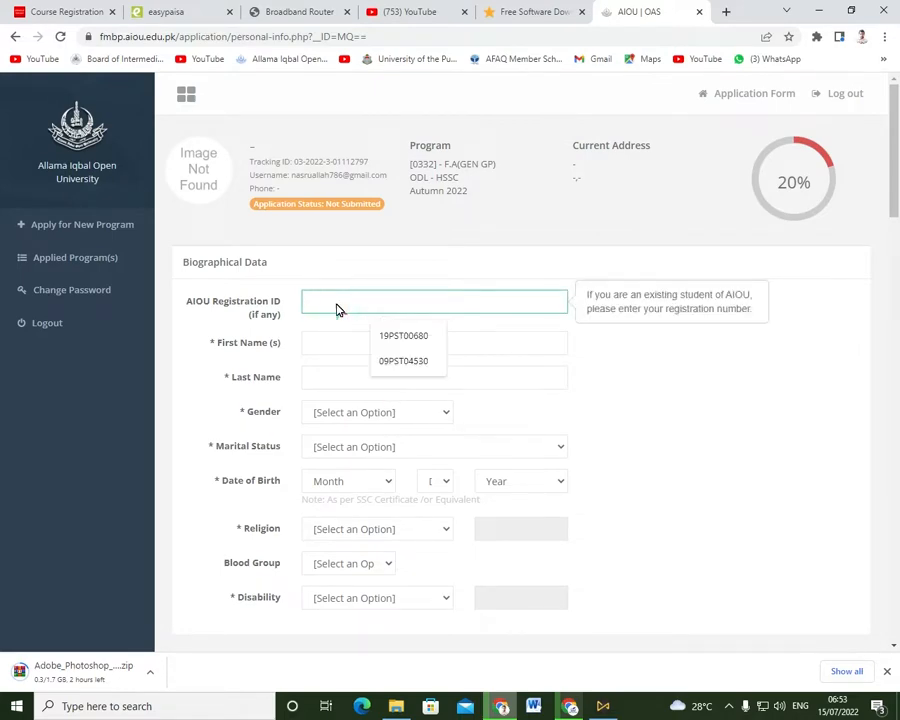
pyautogui.click(333, 346)
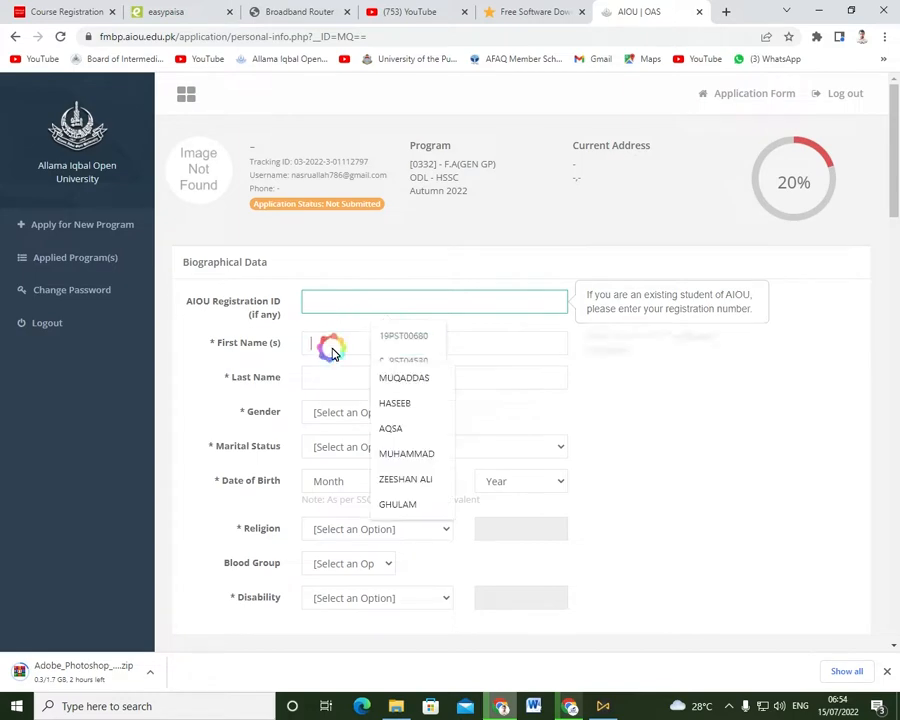
pyautogui.scroll(-2, 333, 352)
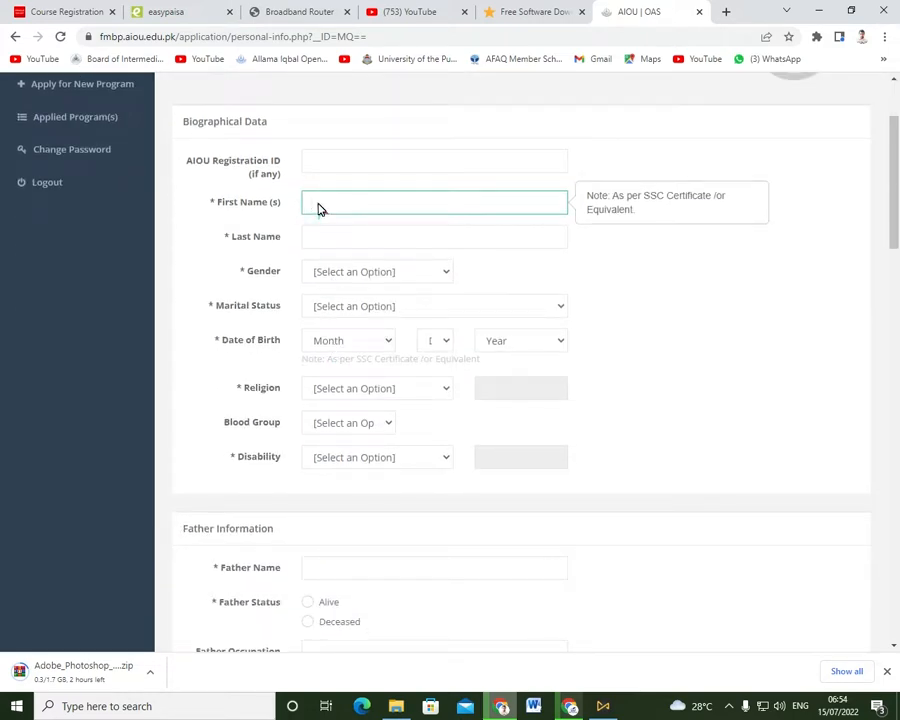
pyautogui.click(337, 237)
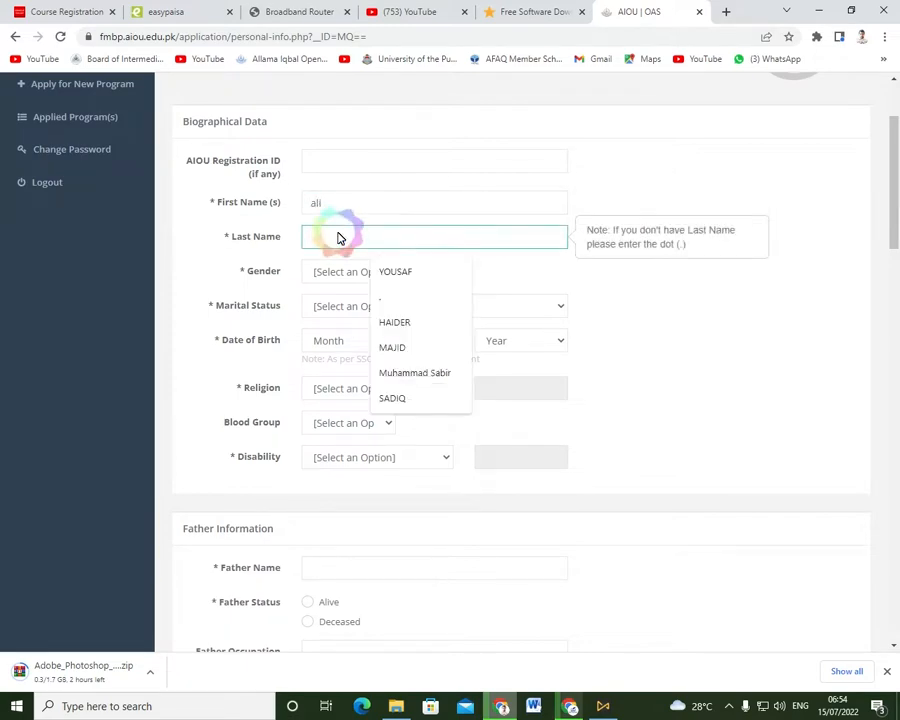
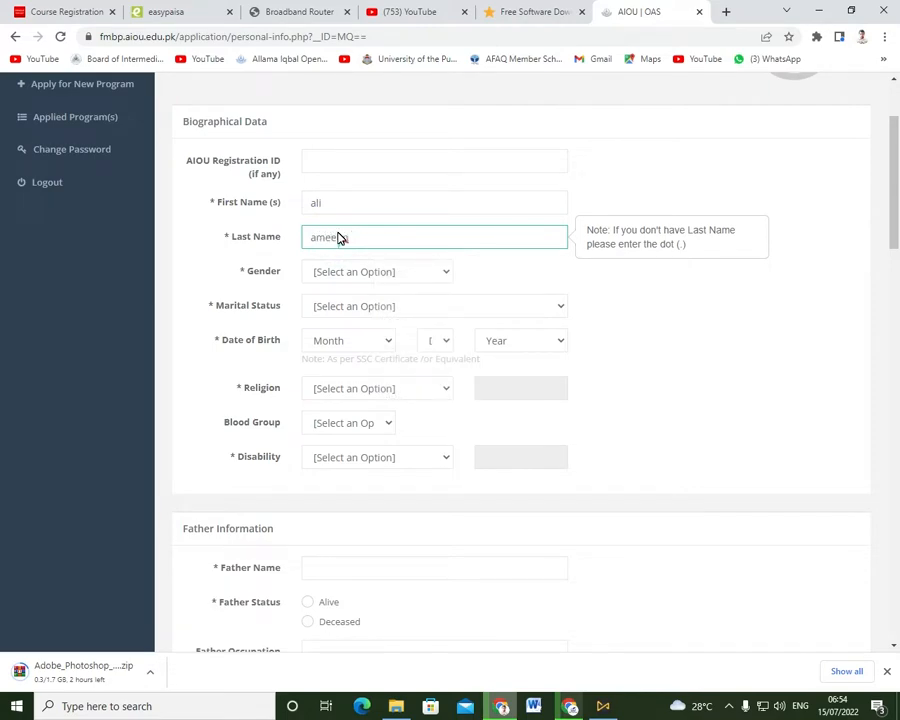
# Set gender to Male, marital status to Single, and date of birth to 4 January 1998
pyautogui.click(395, 270)
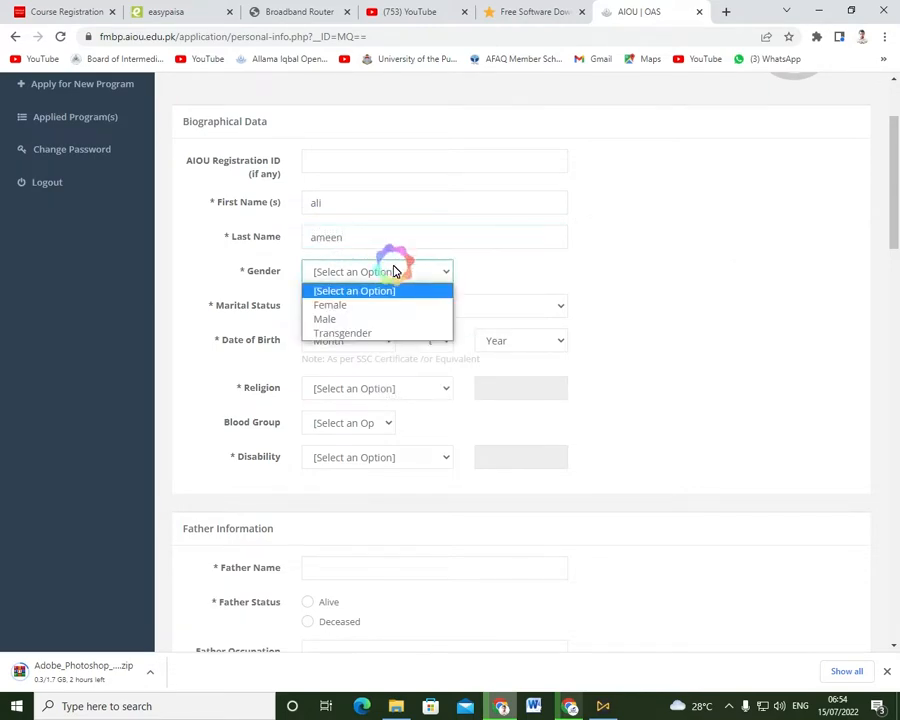
pyautogui.click(362, 318)
pyautogui.click(360, 307)
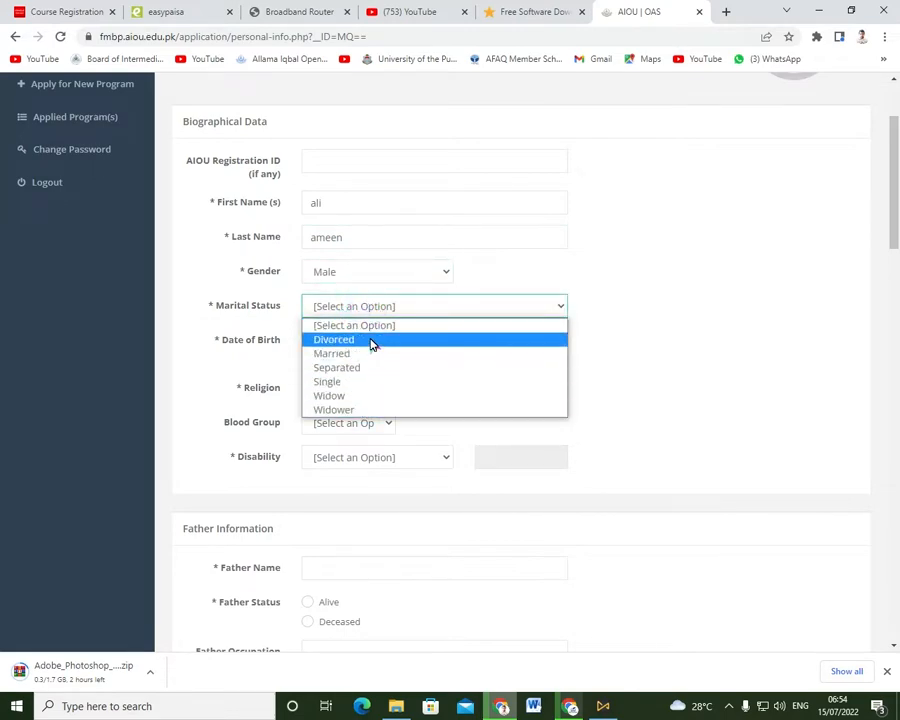
pyautogui.click(361, 388)
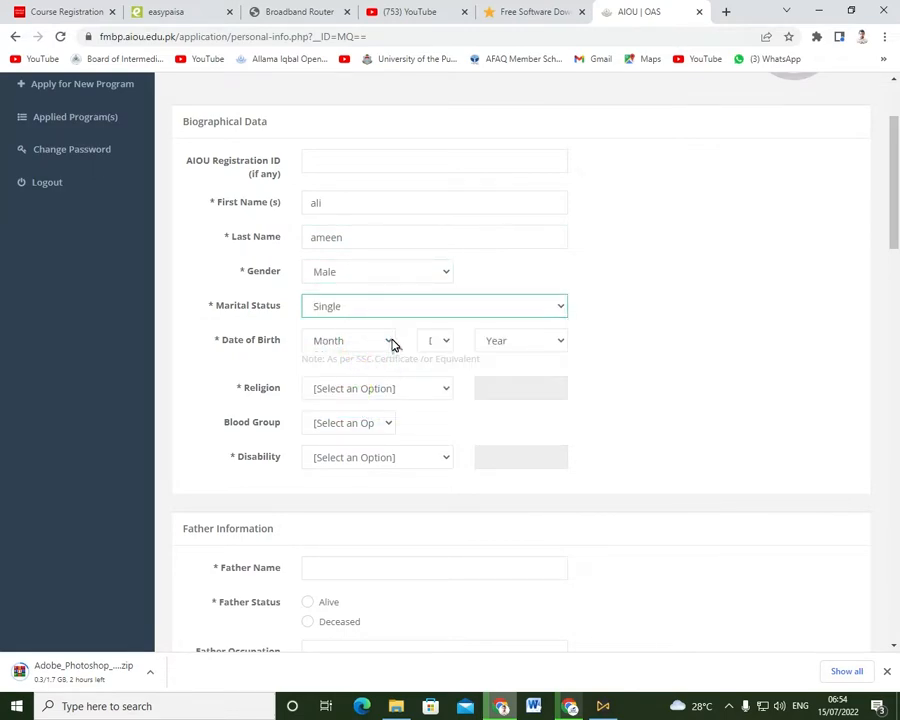
pyautogui.click(391, 341)
pyautogui.click(362, 373)
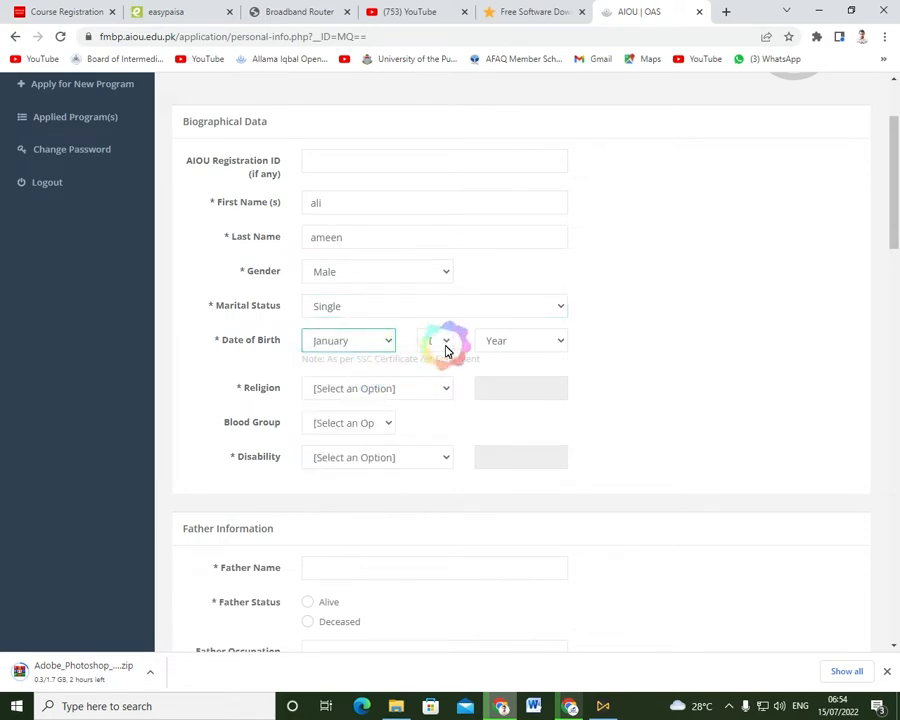
pyautogui.click(444, 345)
pyautogui.click(431, 416)
pyautogui.click(495, 340)
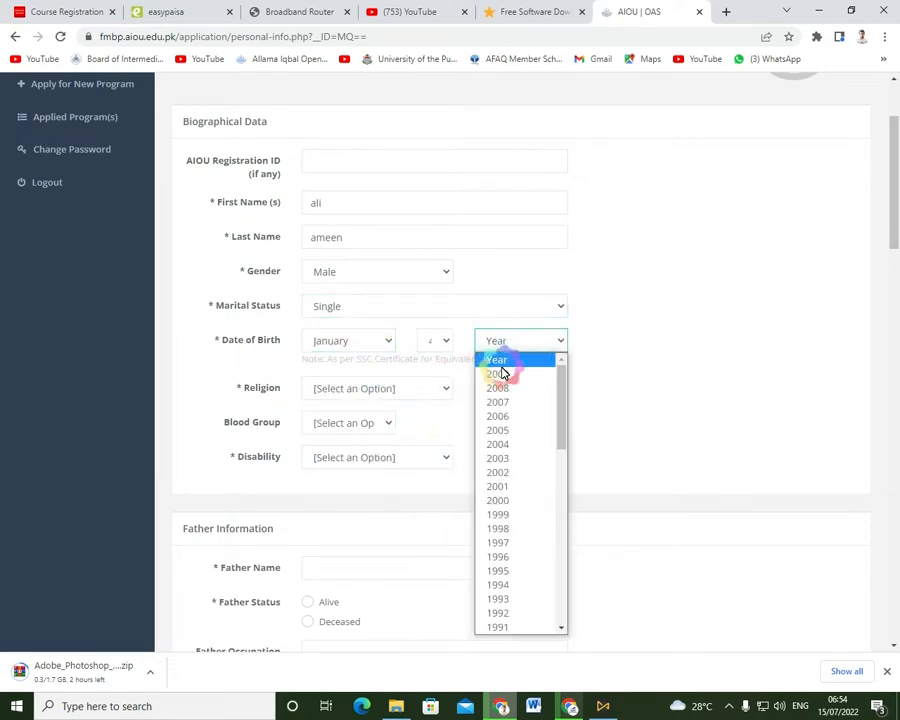
pyautogui.click(508, 528)
# Set religion to Muslim, blood group to B-, and disability to None
pyautogui.click(348, 390)
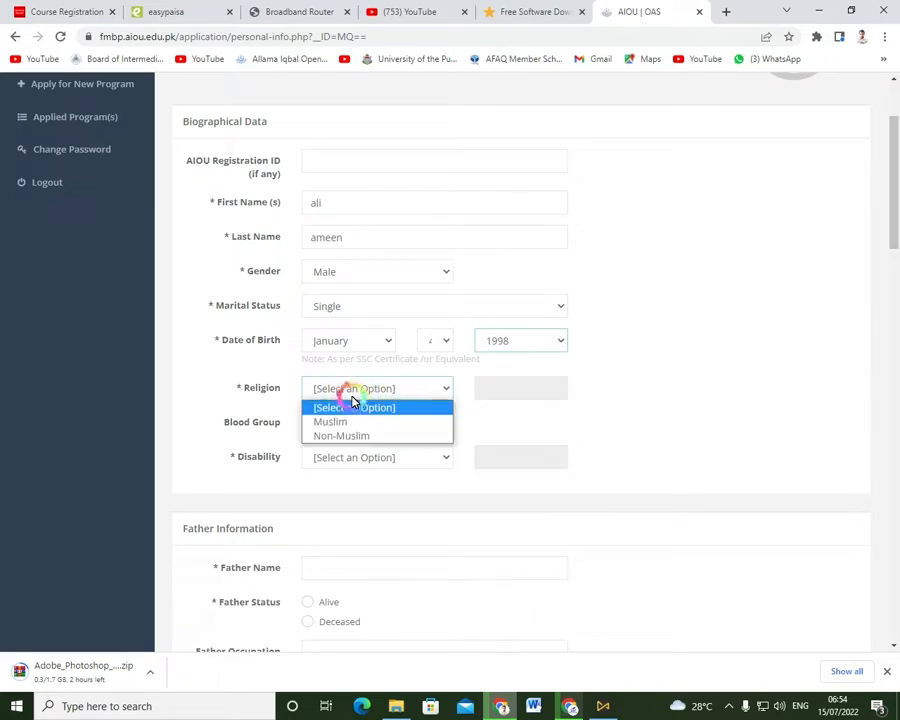
pyautogui.click(350, 421)
pyautogui.scroll(-2, 392, 390)
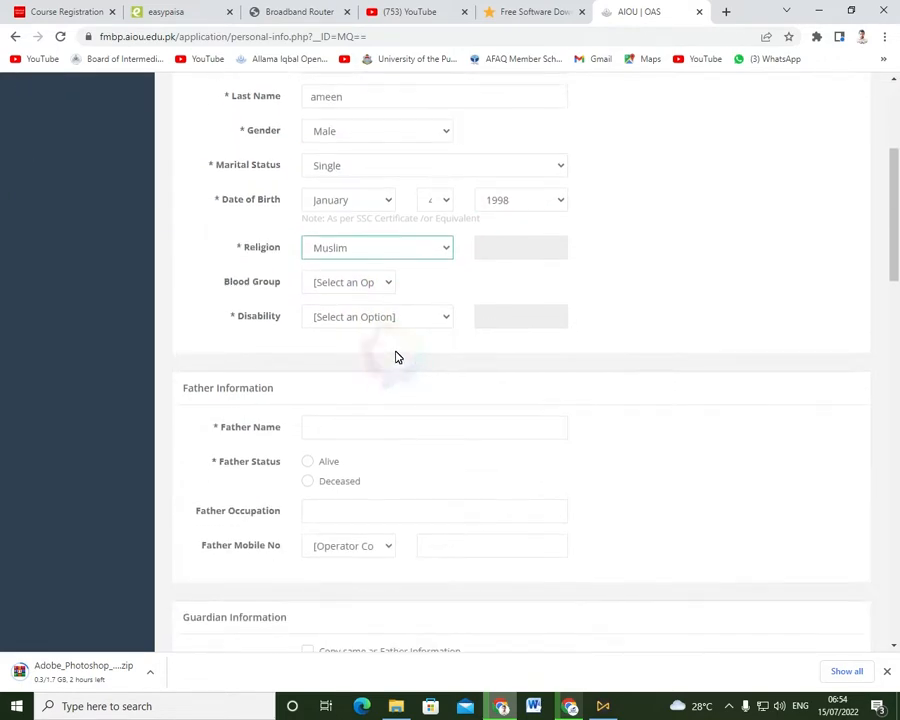
pyautogui.click(350, 283)
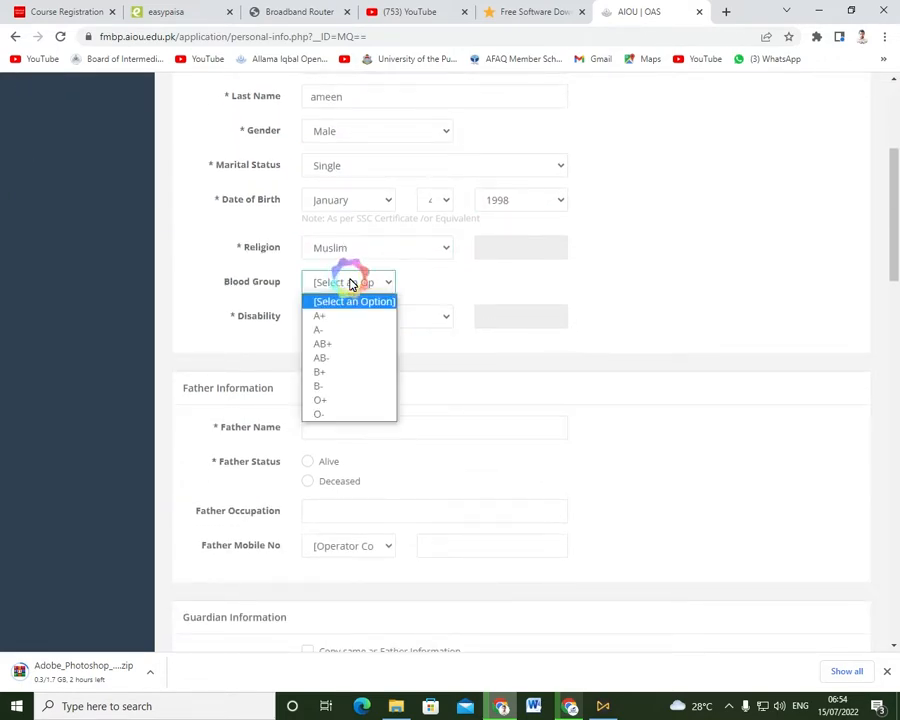
pyautogui.click(337, 385)
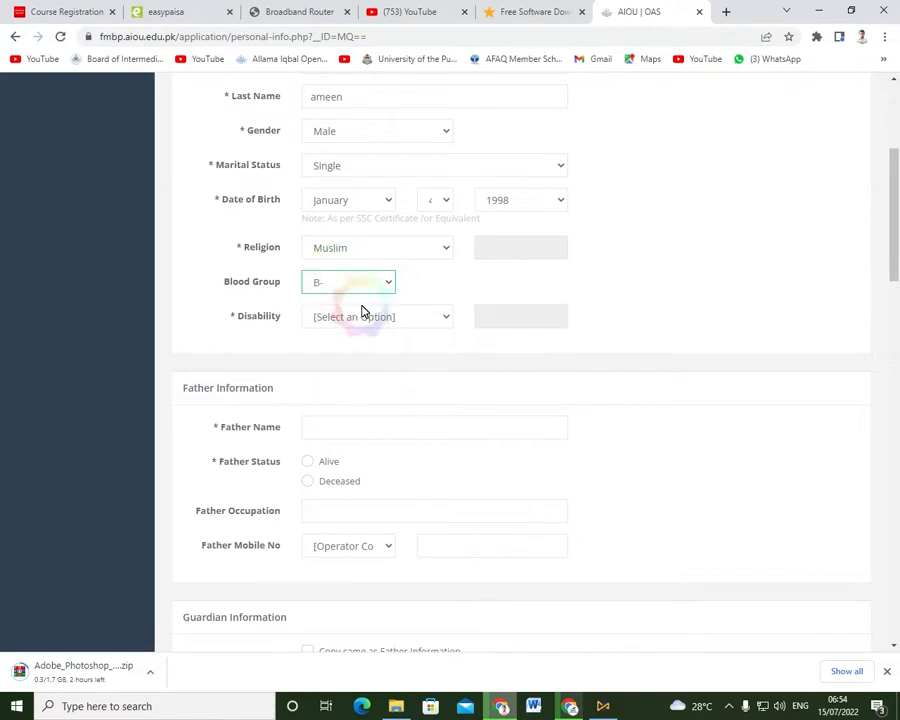
pyautogui.click(388, 318)
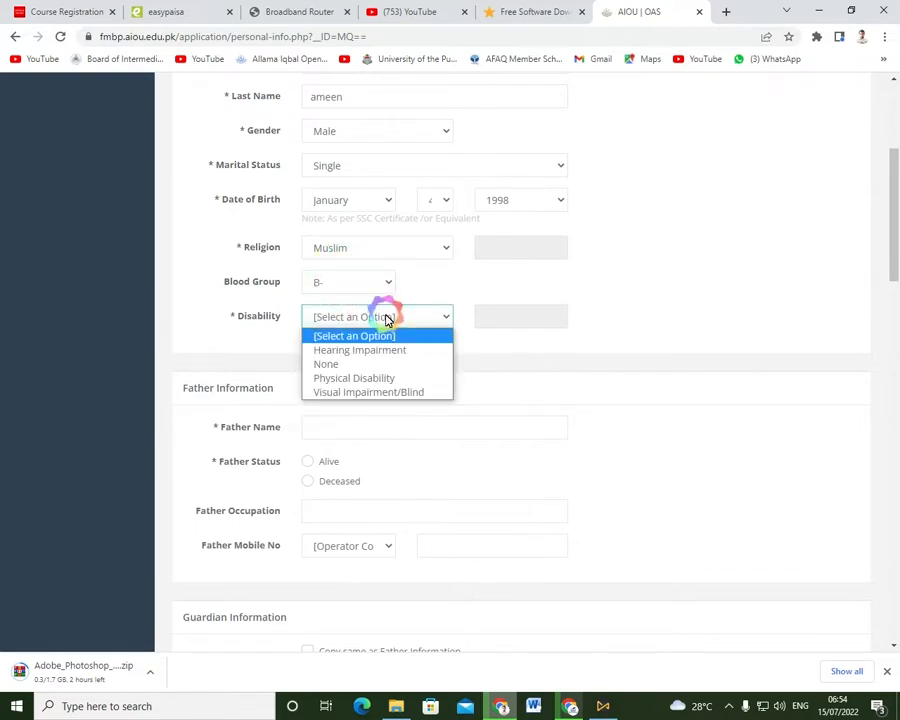
pyautogui.click(334, 366)
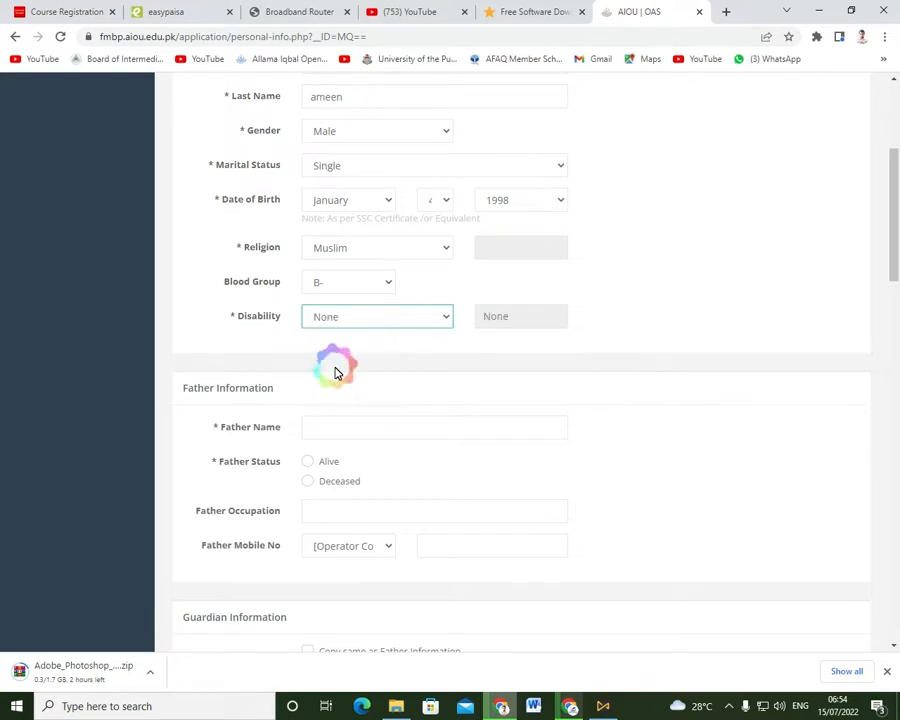
pyautogui.click(394, 318)
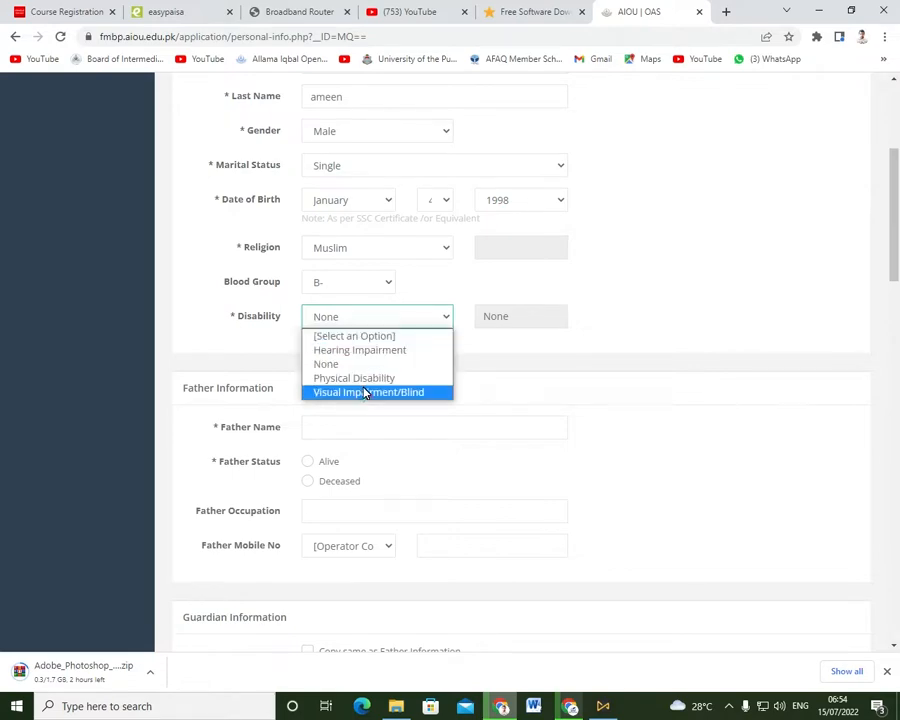
pyautogui.click(316, 363)
pyautogui.click(353, 321)
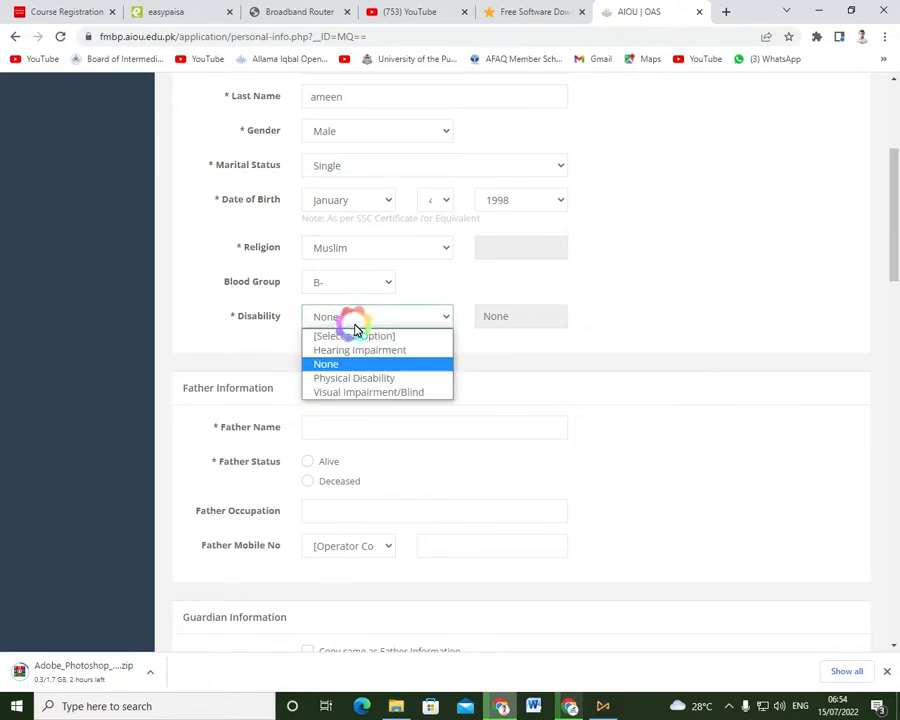
pyautogui.click(353, 316)
pyautogui.scroll(-2, 325, 359)
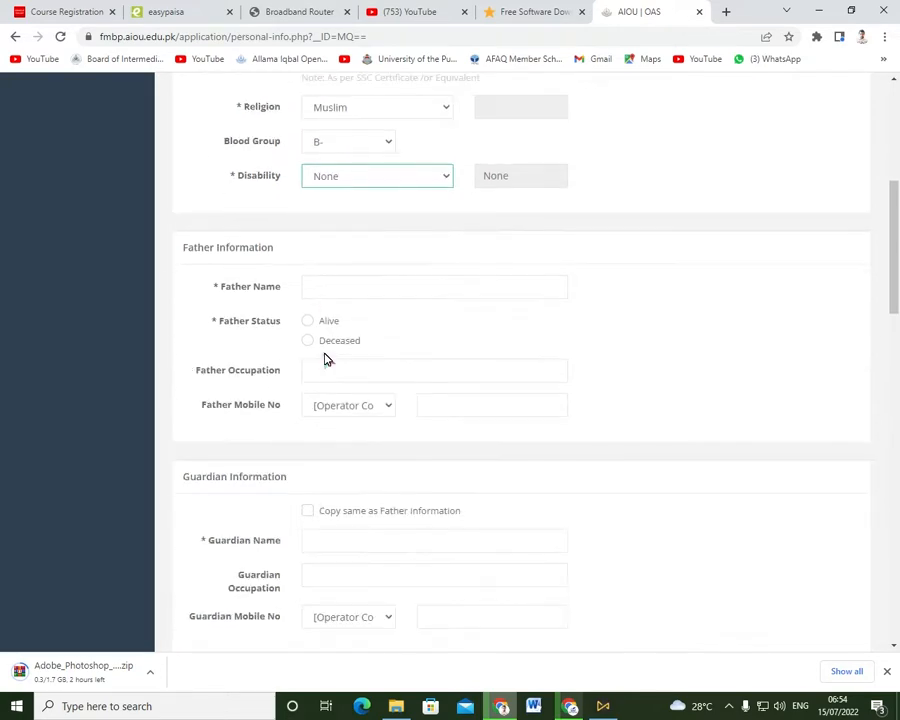
# Fill the father's name from the suggestions and mark his status as Alive
pyautogui.click(311, 287)
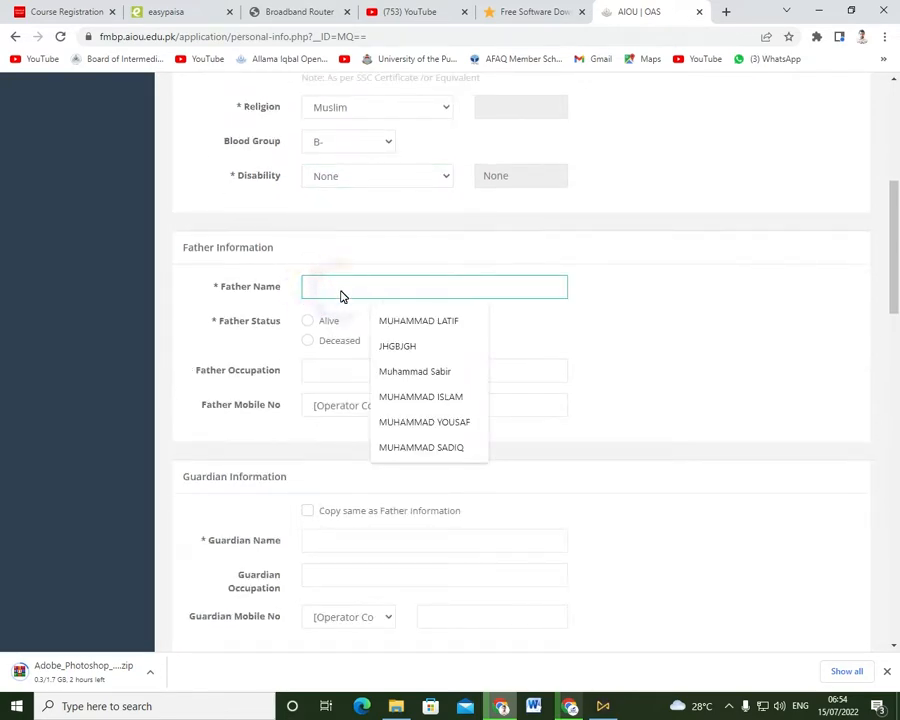
pyautogui.click(414, 320)
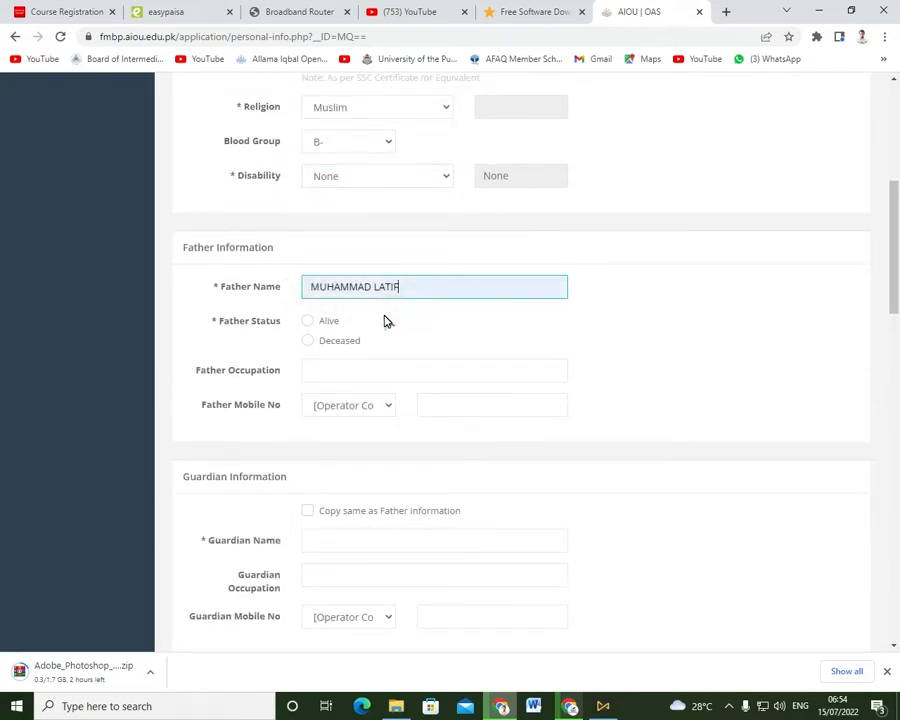
pyautogui.click(308, 321)
# Tick 'Copy same as Father Information' for the Guardian Information
pyautogui.scroll(-1, 340, 360)
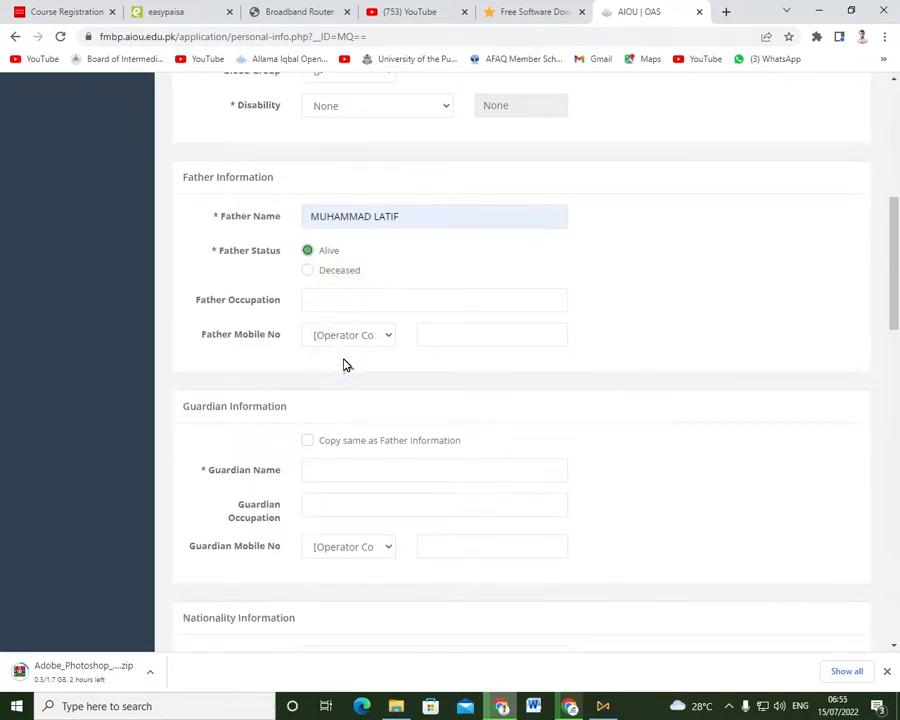
pyautogui.scroll(-3, 324, 366)
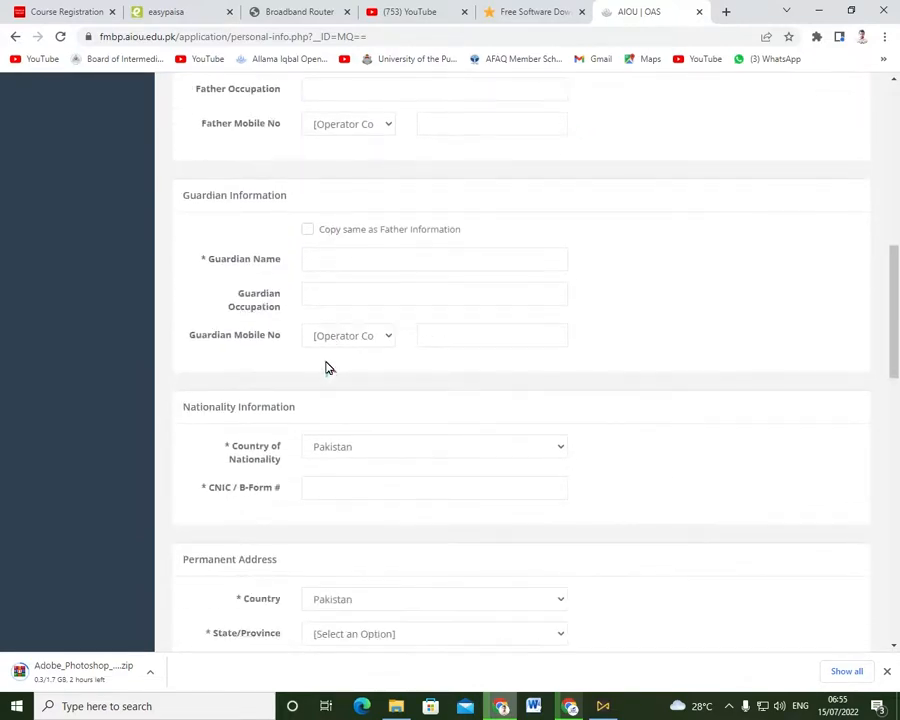
pyautogui.scroll(2, 324, 364)
pyautogui.scroll(-1, 330, 387)
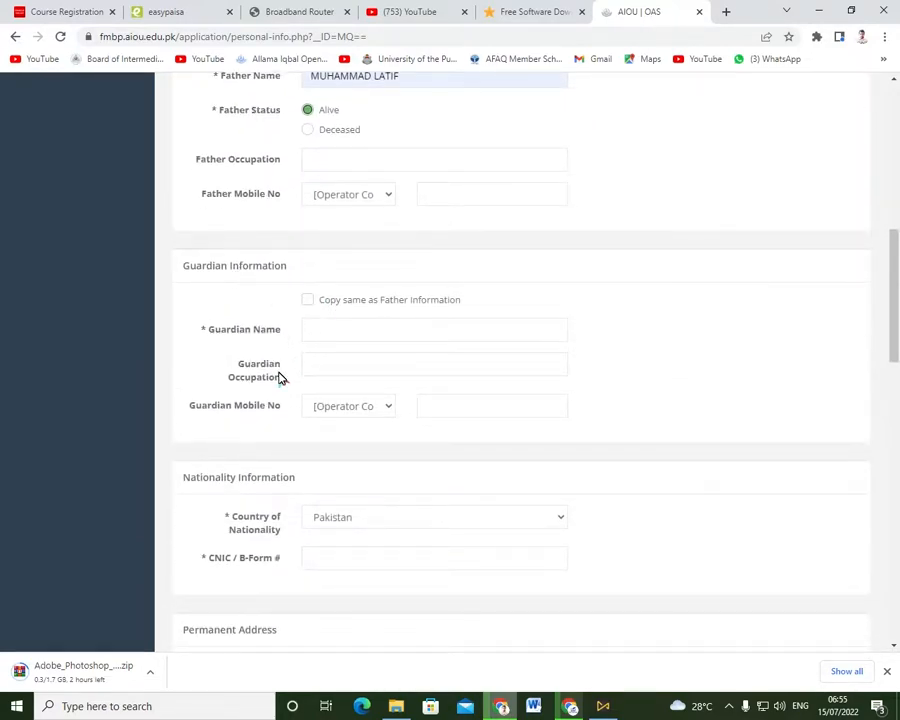
pyautogui.click(308, 301)
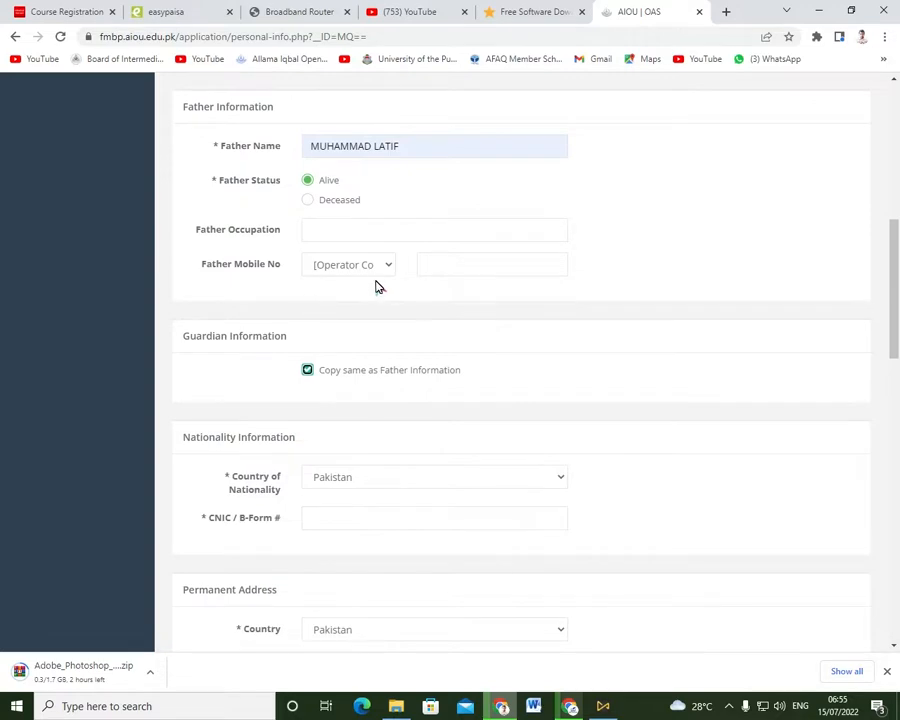
pyautogui.scroll(1, 392, 297)
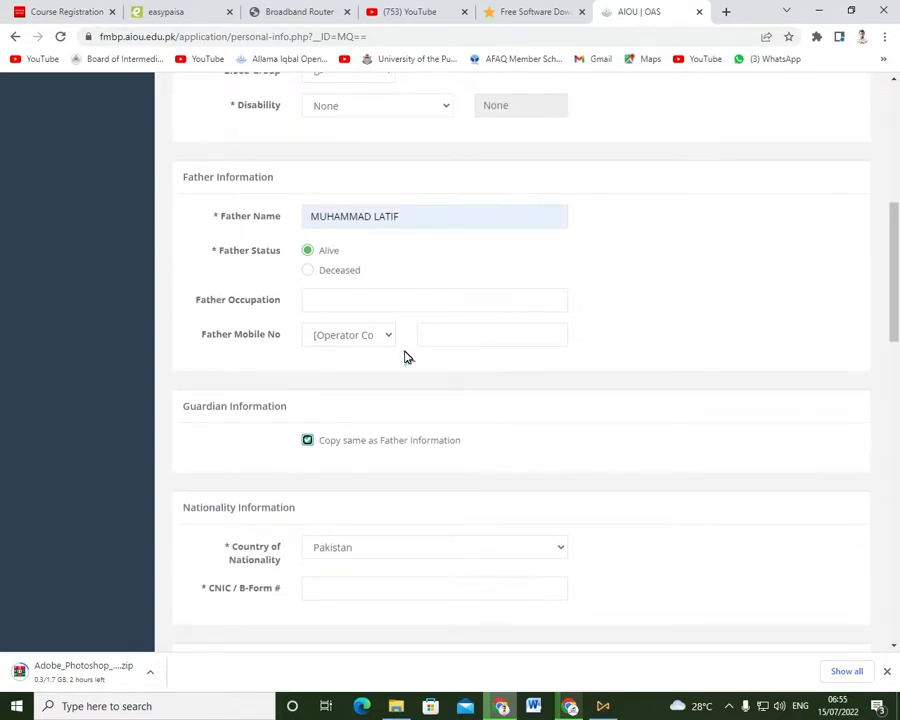
pyautogui.scroll(-5, 403, 355)
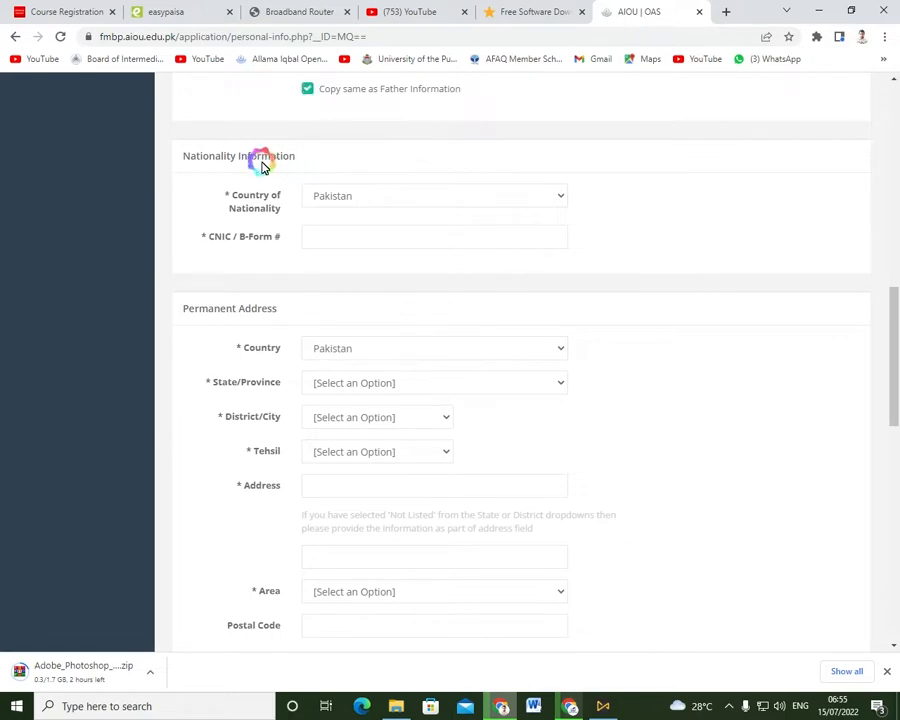
# Enter the applicant's CNIC / B-Form number and open the permanent-address province list
pyautogui.moveTo(183, 157); pyautogui.dragTo(214, 158)
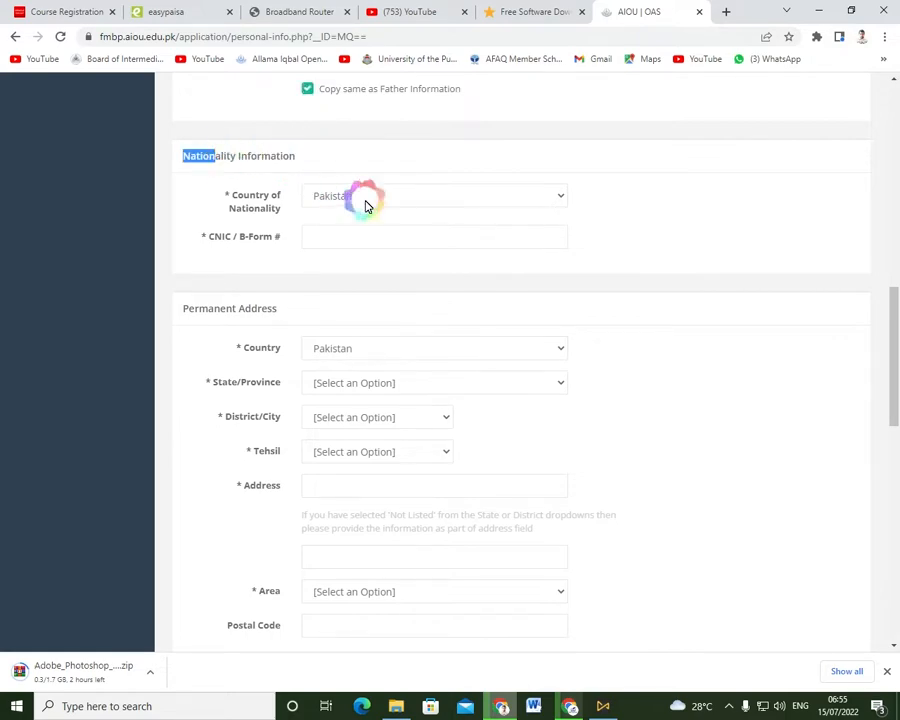
pyautogui.click(313, 249)
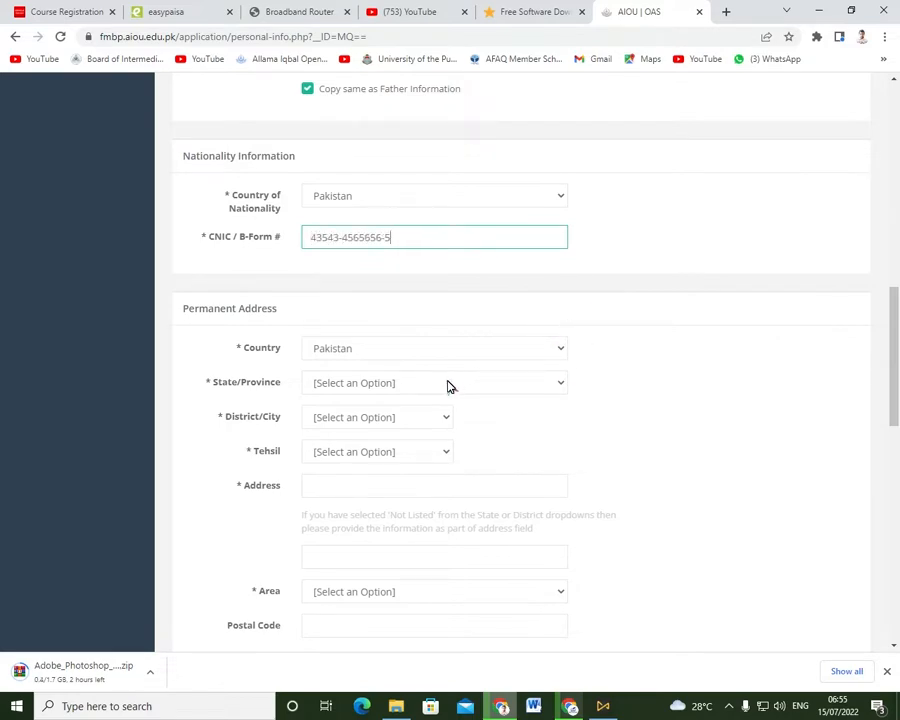
pyautogui.scroll(-1, 448, 384)
pyautogui.click(366, 313)
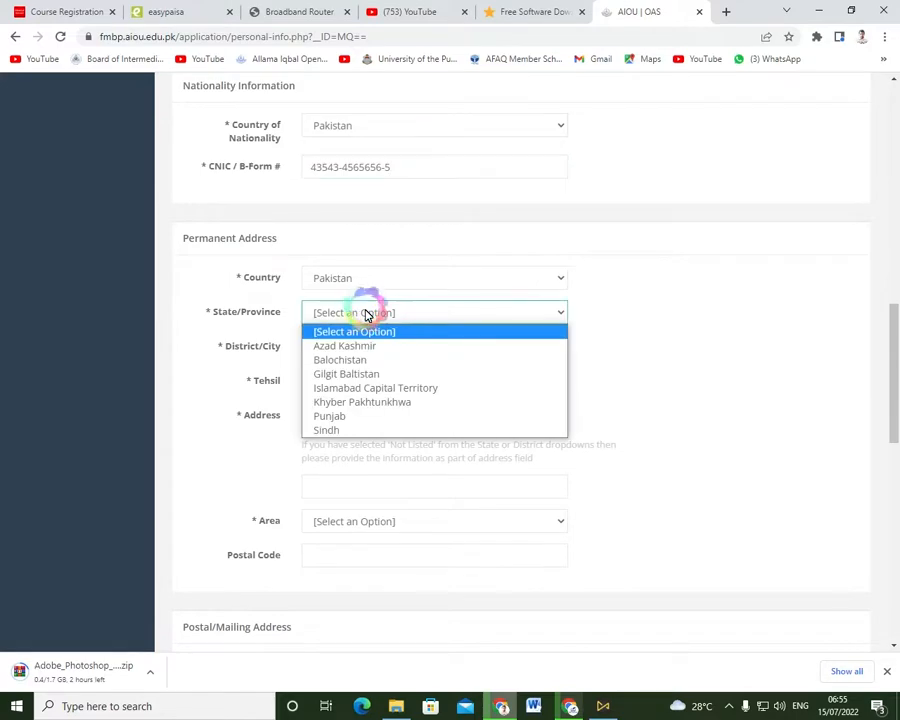
# Set the permanent province to Punjab and the district to GUJRANWALA (G035)
pyautogui.click(338, 416)
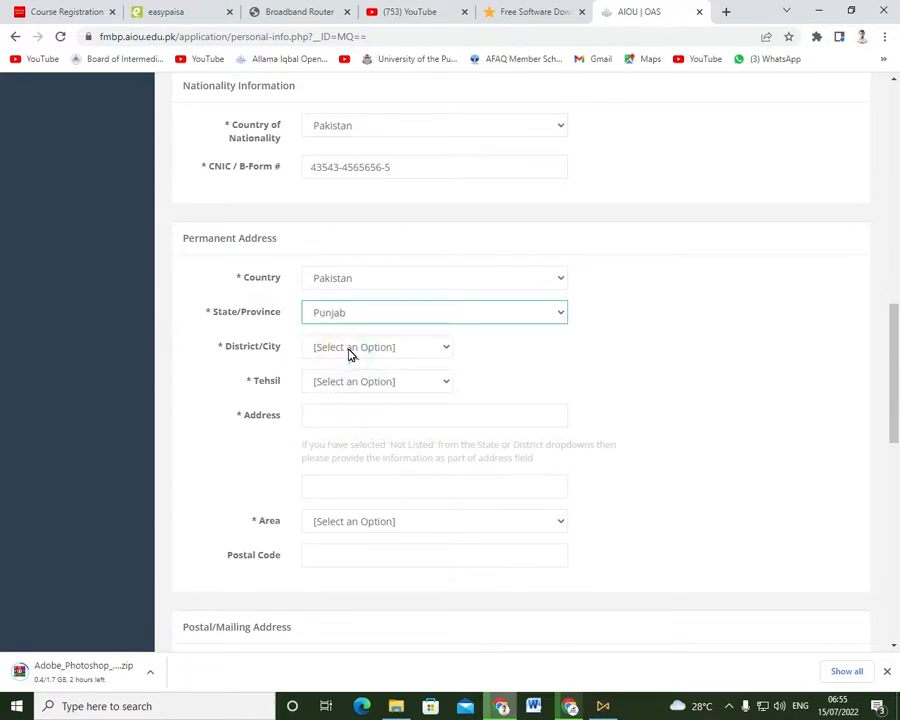
pyautogui.click(349, 350)
pyautogui.click(328, 488)
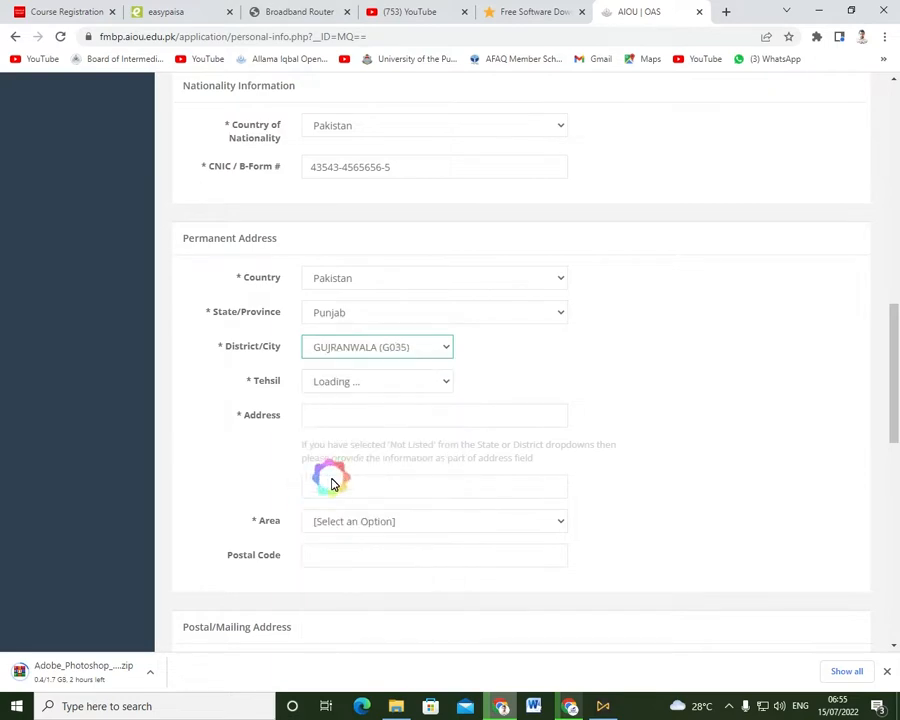
pyautogui.scroll(-1, 358, 444)
pyautogui.scroll(-1, 358, 444)
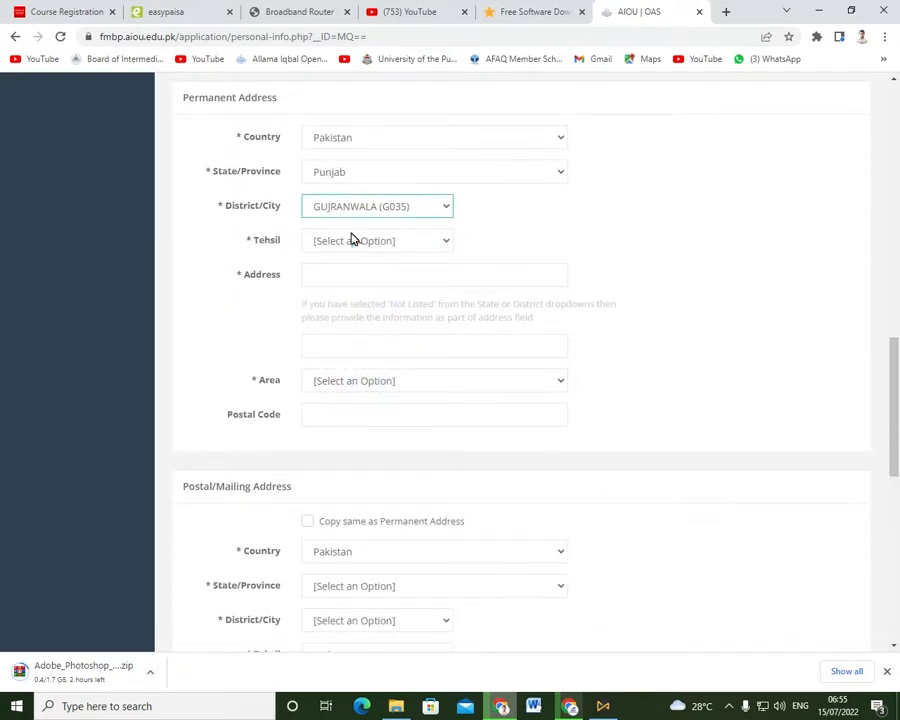
# Choose NOSHERA VIRKAN tehsil, enter the street address, and set the area type to Rural
pyautogui.click(351, 240)
pyautogui.click(344, 300)
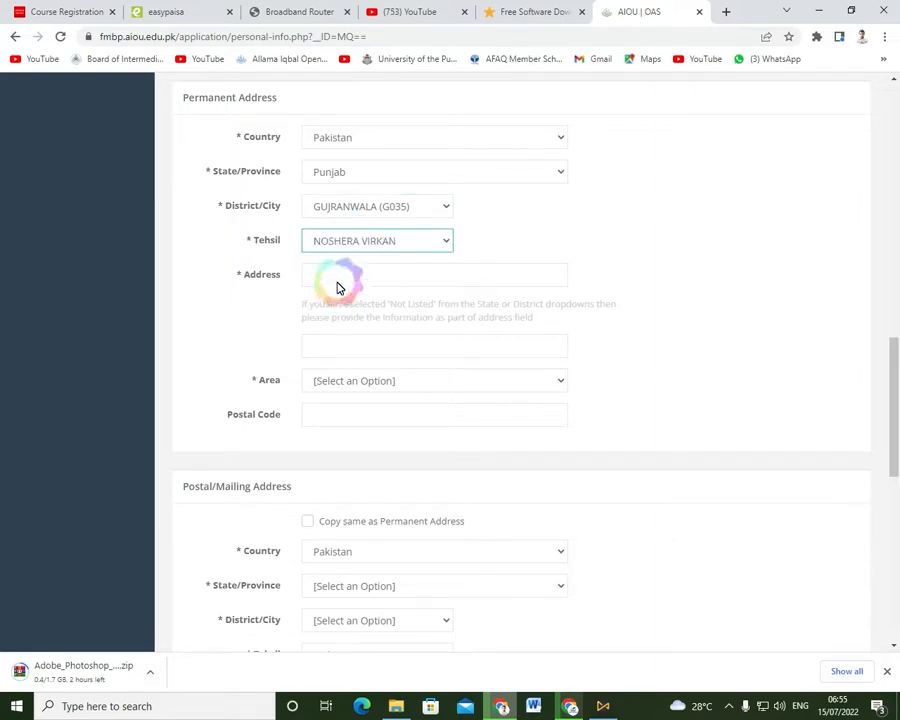
pyautogui.click(337, 287)
pyautogui.write('yureuytryr')
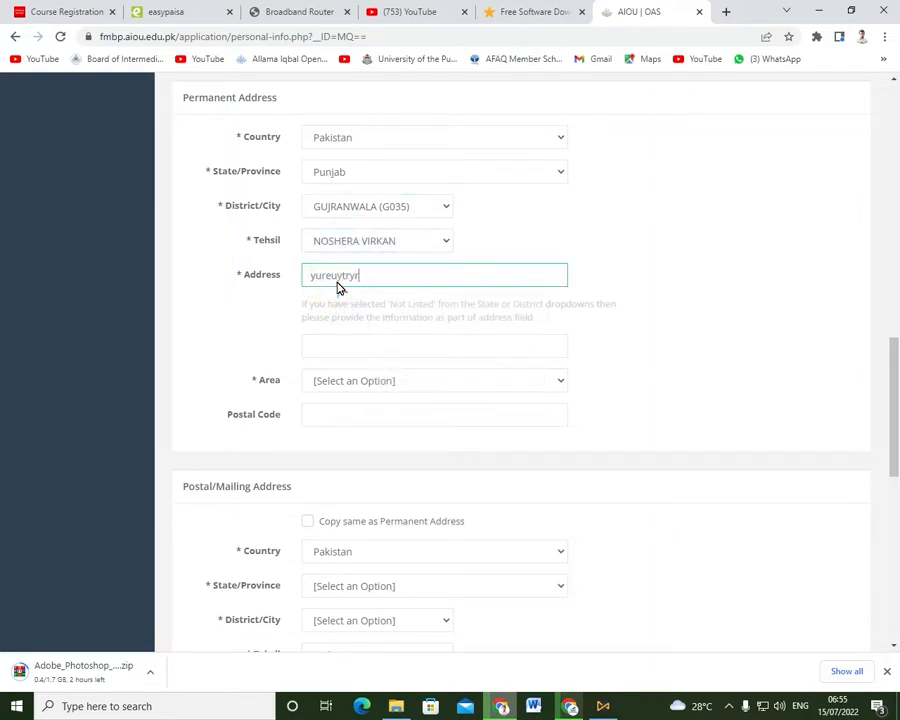
pyautogui.write('rur')
pyautogui.click(362, 380)
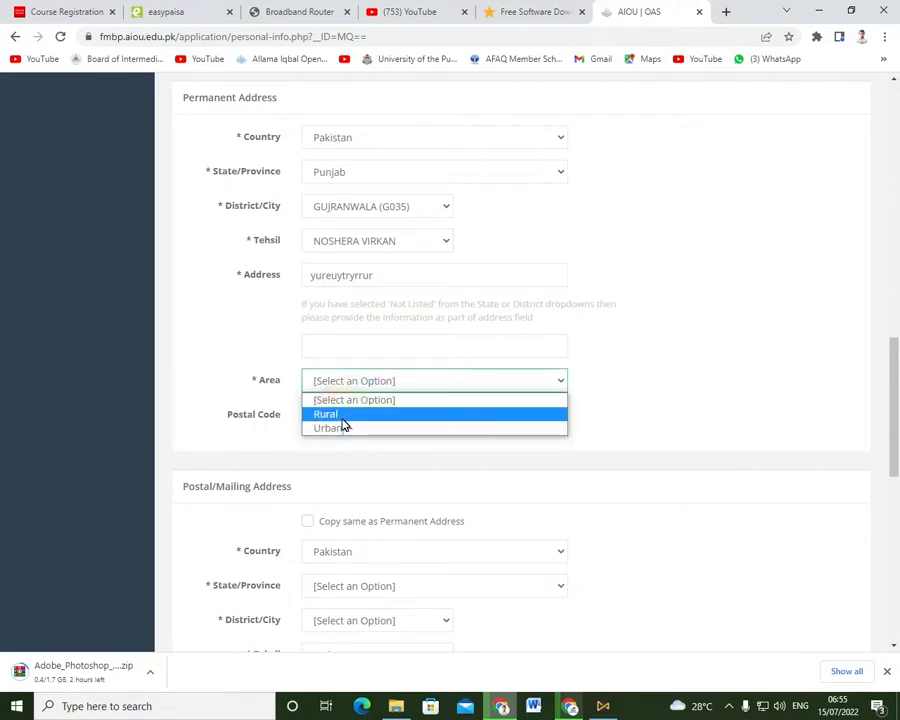
pyautogui.click(343, 415)
pyautogui.scroll(-2, 349, 343)
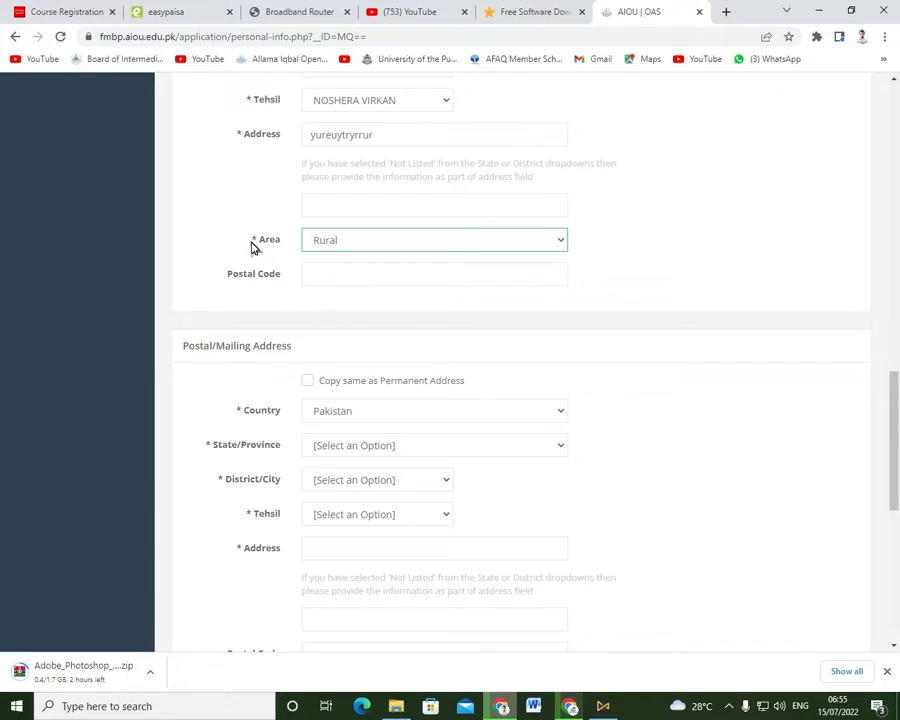
pyautogui.scroll(3, 267, 360)
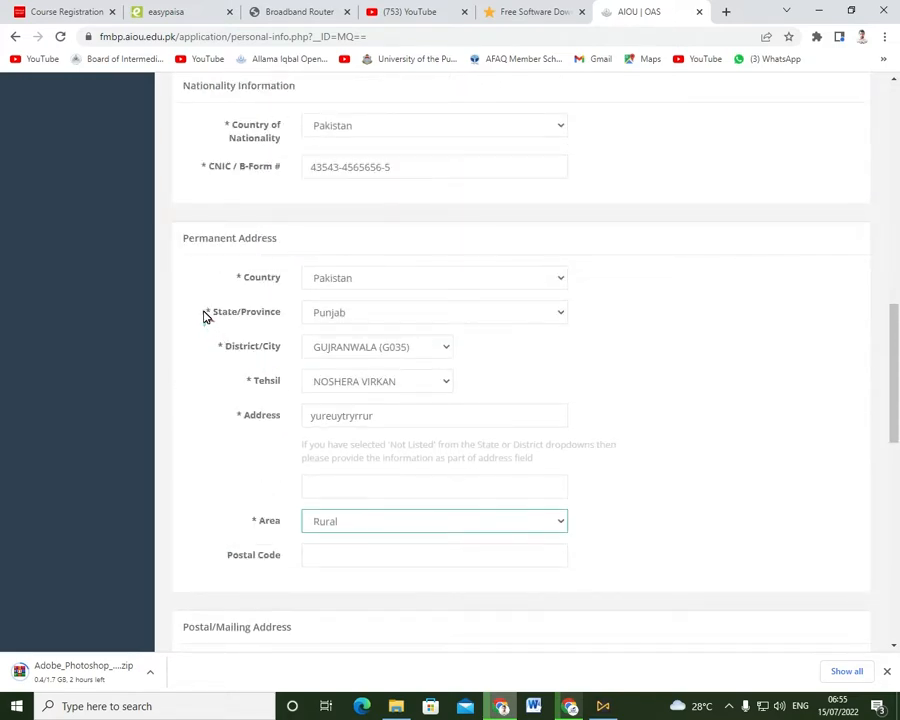
pyautogui.scroll(2, 214, 330)
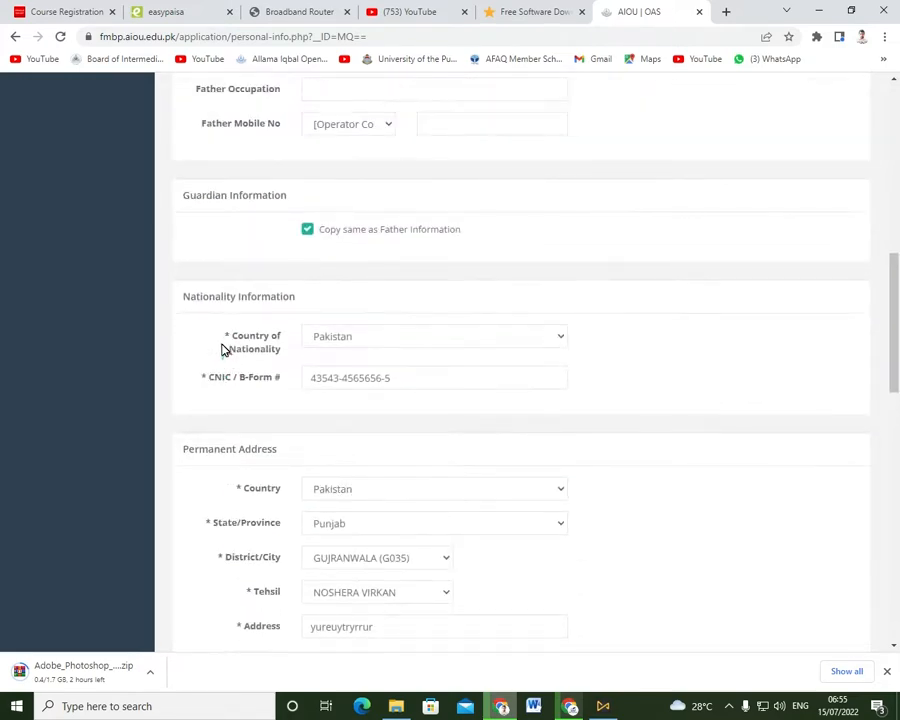
pyautogui.doubleClick(226, 336)
pyautogui.scroll(1, 225, 364)
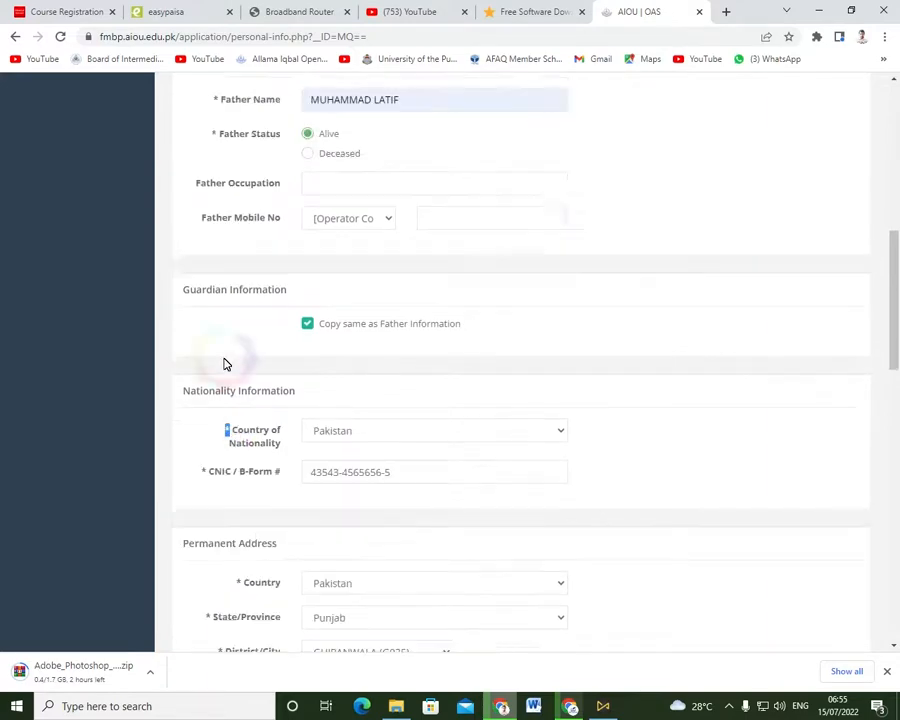
pyautogui.scroll(1, 225, 364)
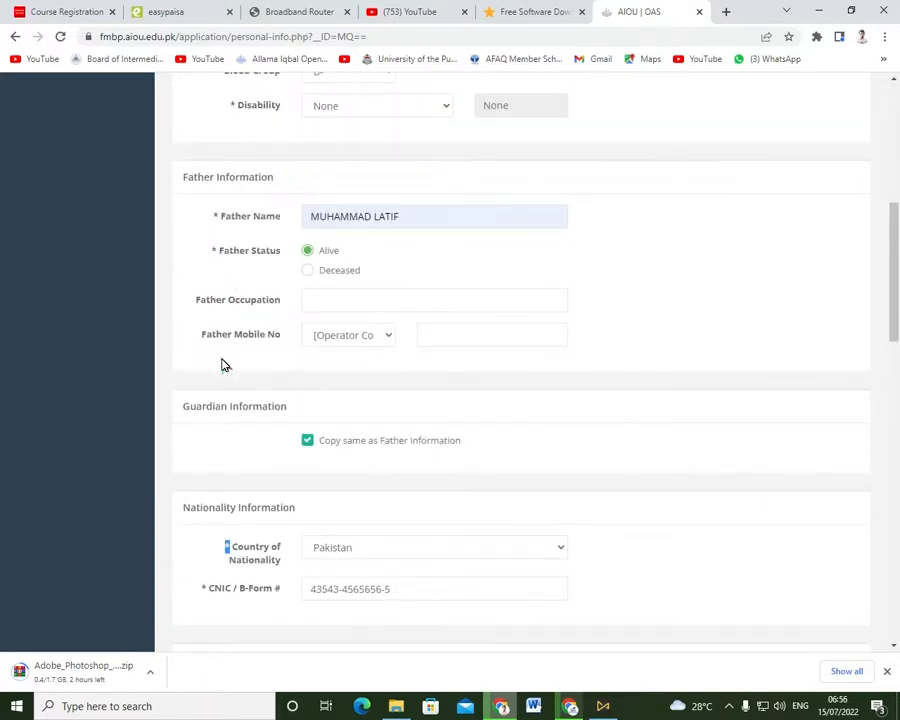
pyautogui.scroll(3, 222, 340)
pyautogui.scroll(-8, 281, 372)
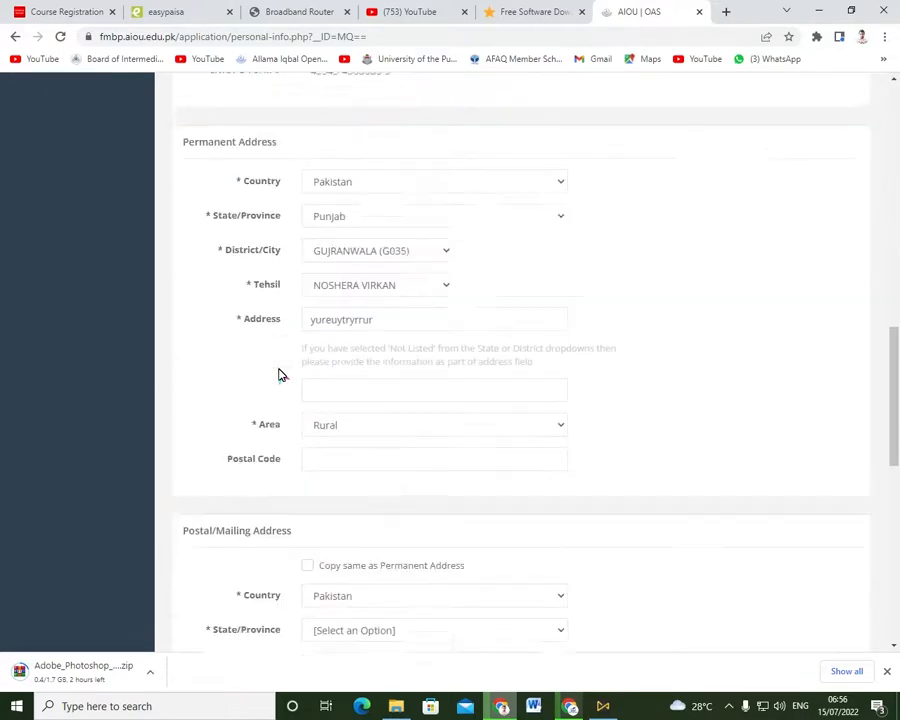
pyautogui.scroll(-5, 280, 374)
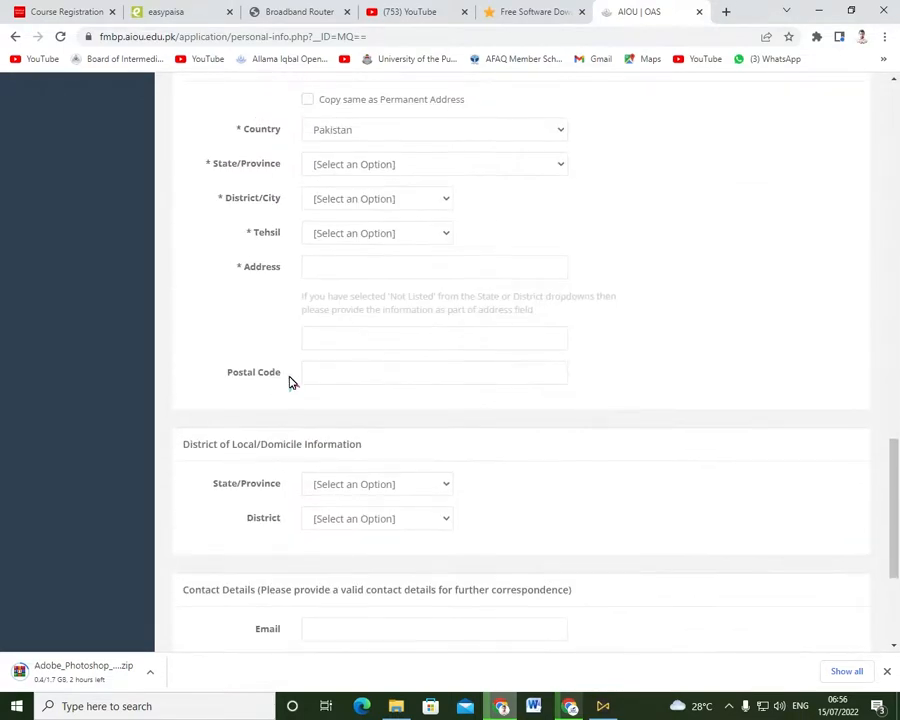
pyautogui.scroll(2, 290, 381)
pyautogui.scroll(2, 305, 340)
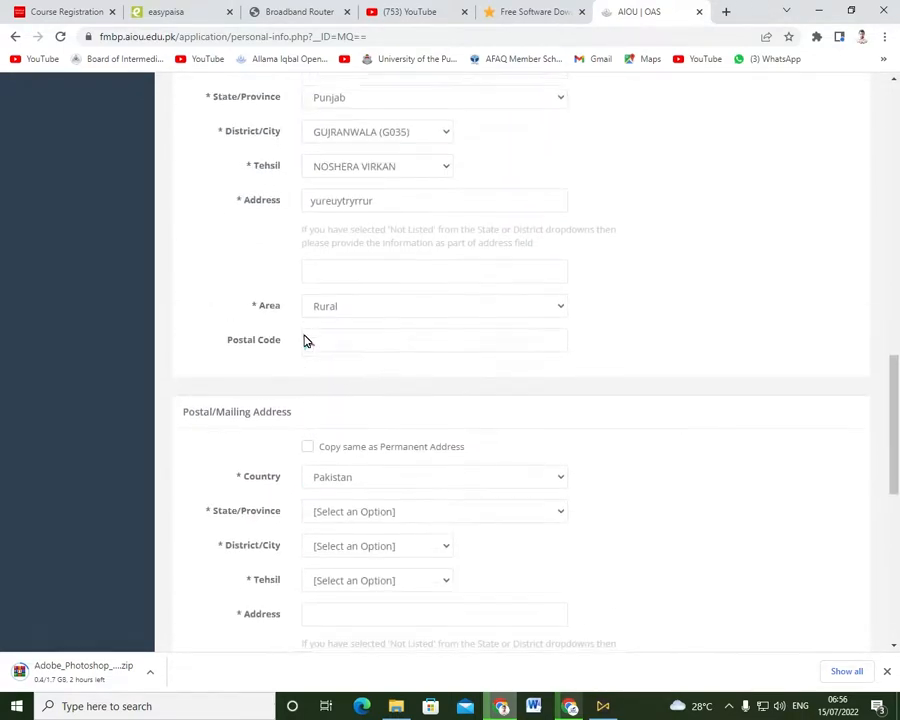
pyautogui.scroll(-2, 307, 341)
pyautogui.scroll(-2, 306, 340)
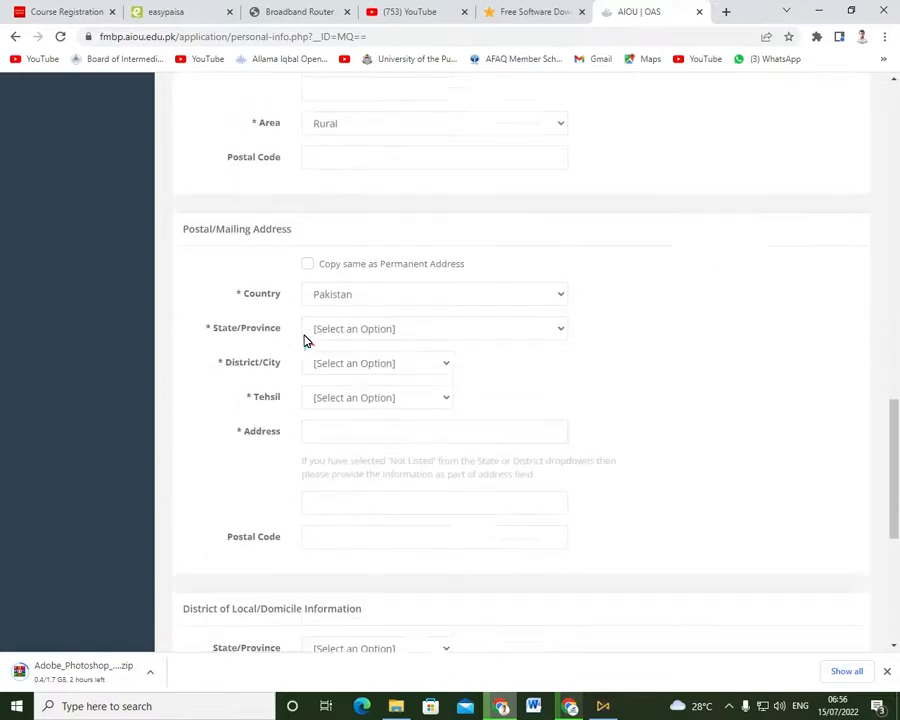
pyautogui.scroll(2, 278, 336)
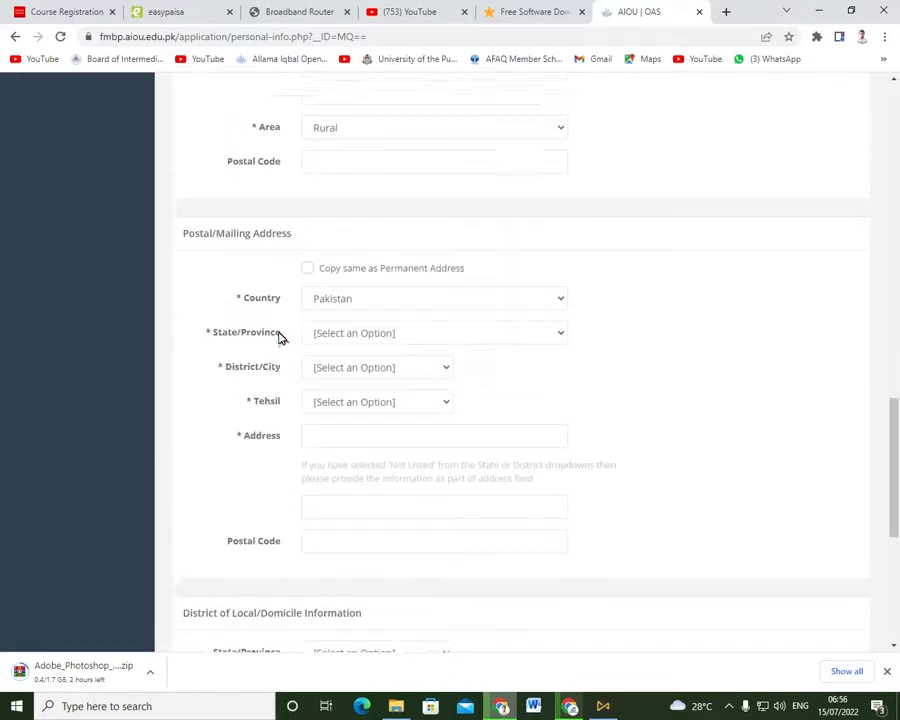
pyautogui.scroll(2, 284, 430)
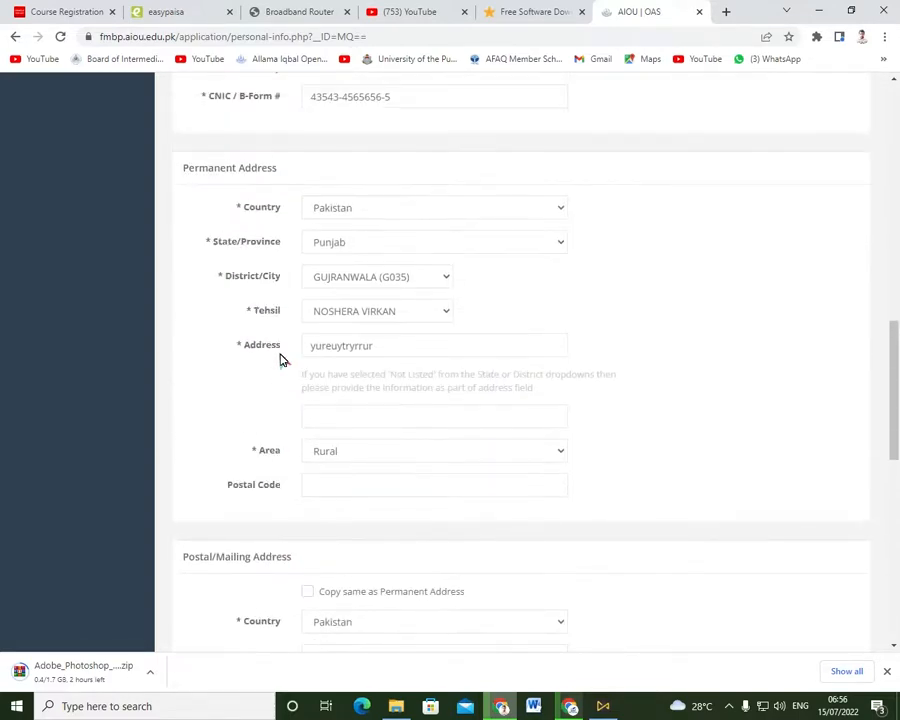
pyautogui.scroll(-4, 281, 357)
# Make the postal address the same as the permanent address
pyautogui.click(308, 172)
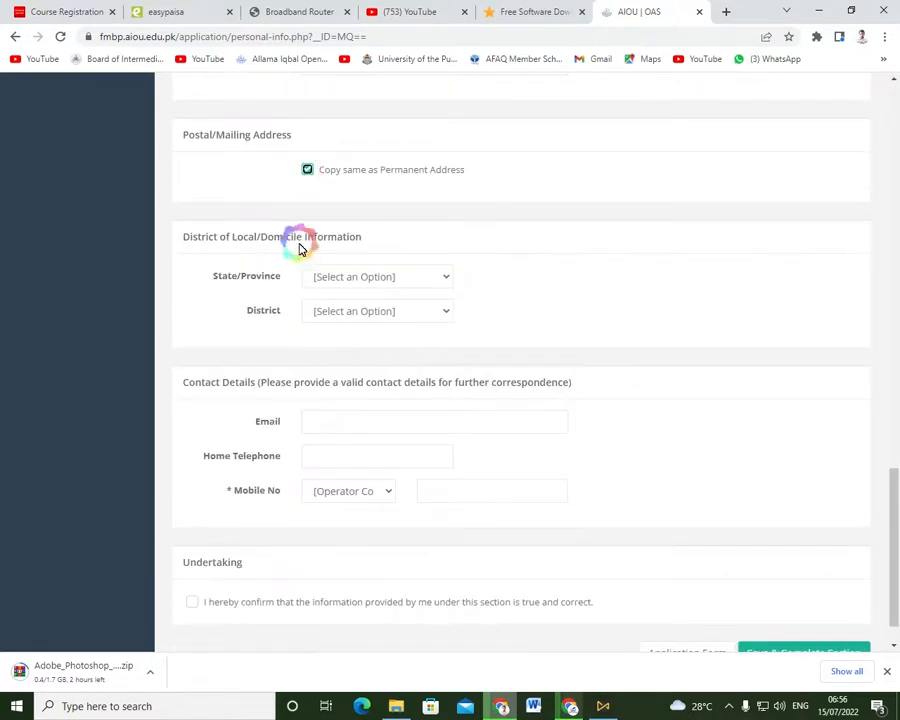
pyautogui.scroll(-1, 283, 380)
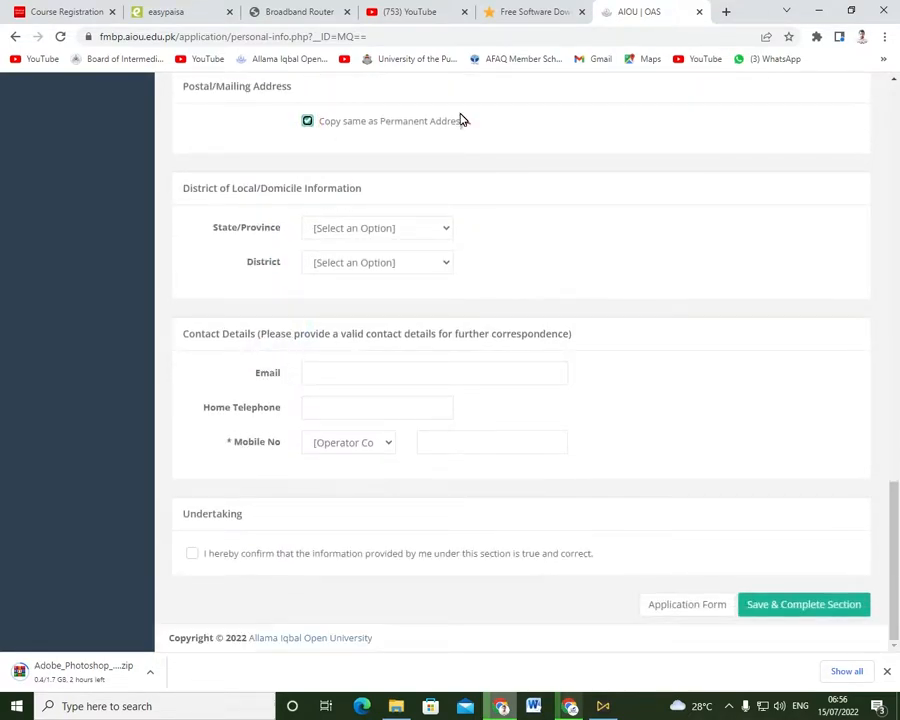
pyautogui.scroll(2, 326, 180)
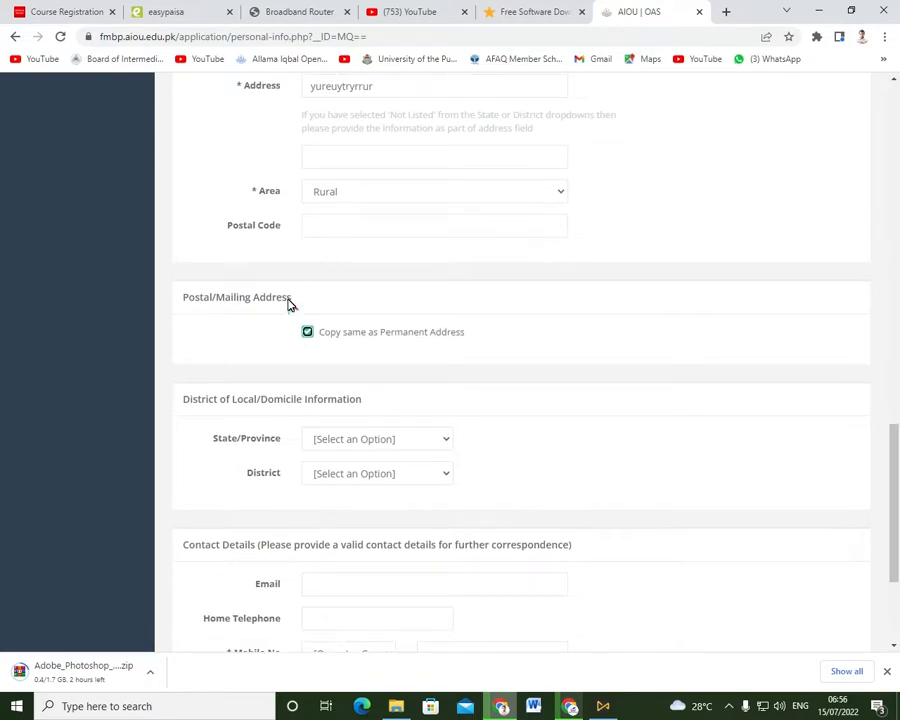
pyautogui.scroll(-1, 304, 367)
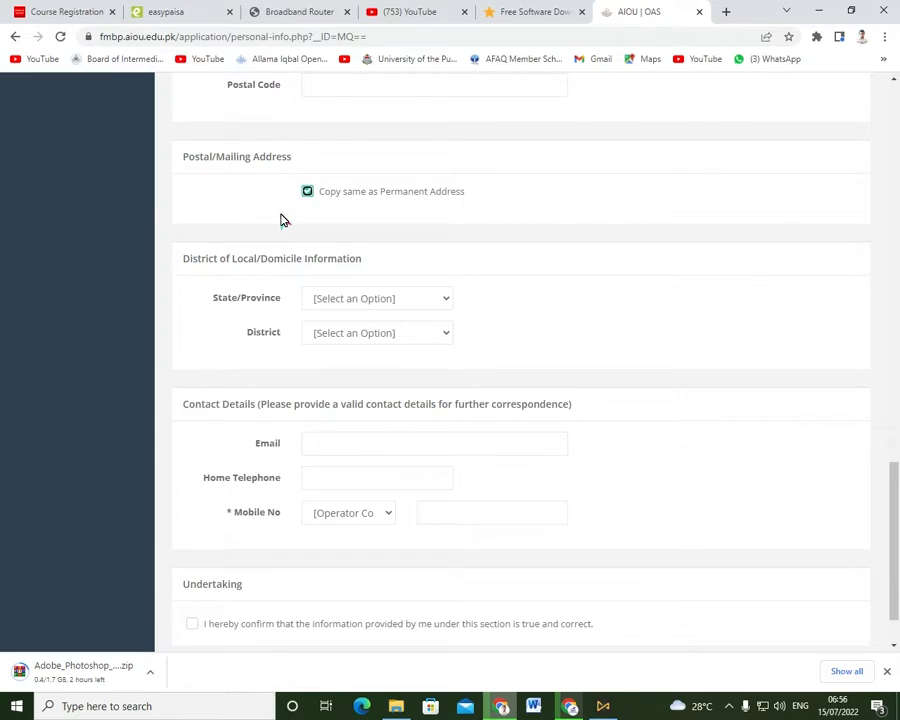
pyautogui.scroll(-1, 311, 292)
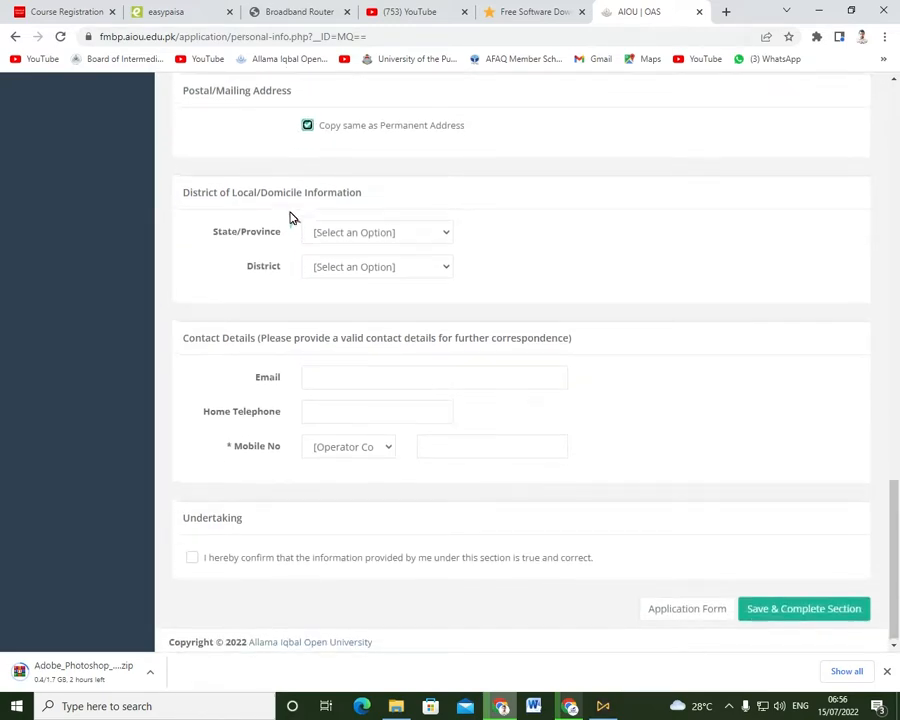
pyautogui.scroll(3, 288, 220)
pyautogui.scroll(2, 292, 352)
pyautogui.scroll(-5, 294, 352)
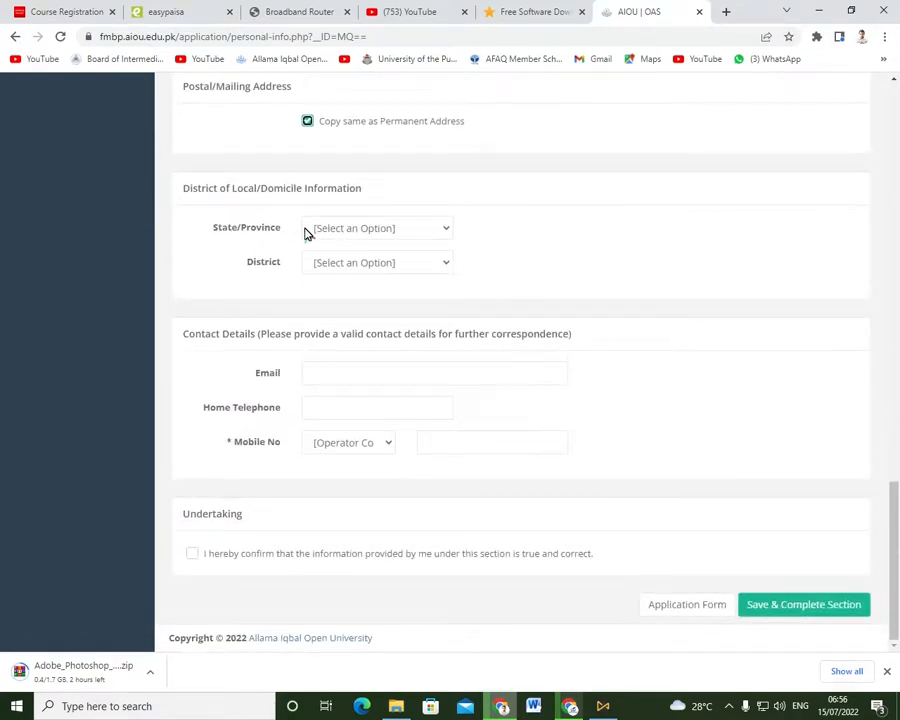
# Set the domicile to Punjab province and GUJRANWALA (G035) district
pyautogui.click(340, 229)
pyautogui.click(344, 332)
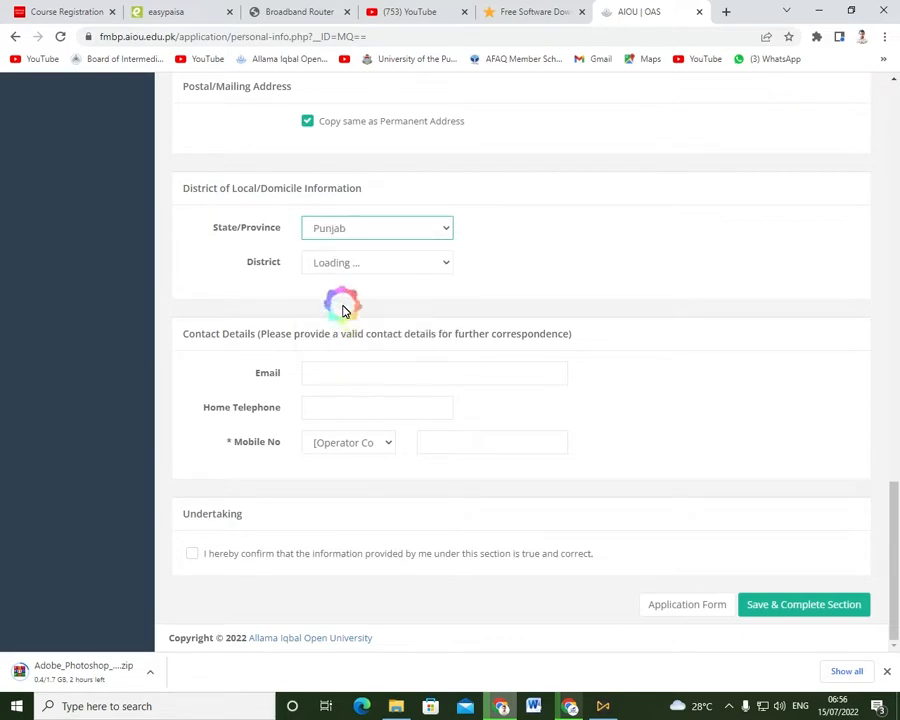
pyautogui.click(340, 263)
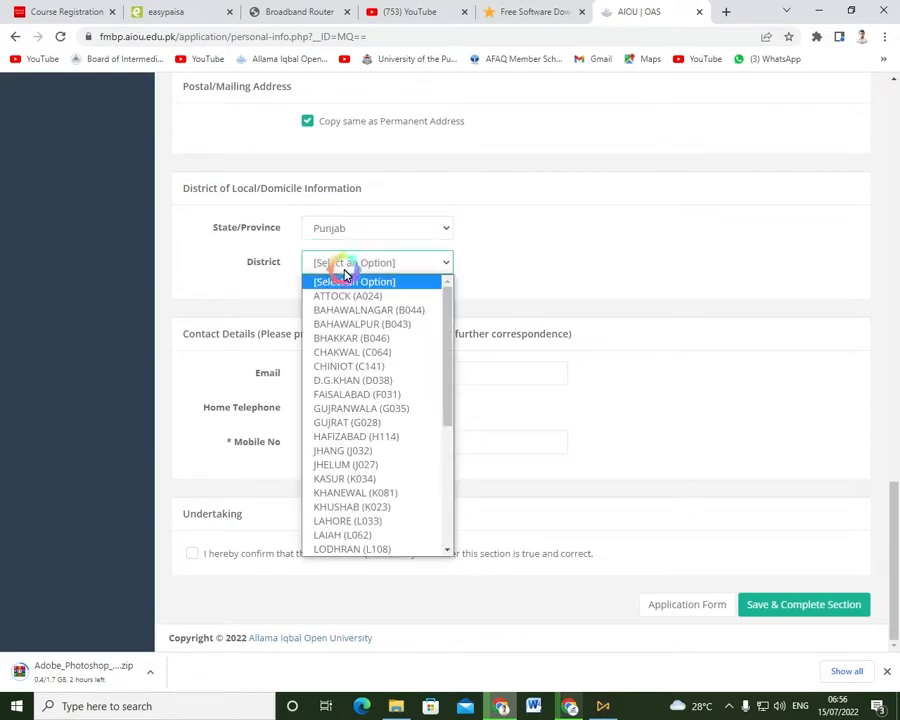
pyautogui.click(338, 412)
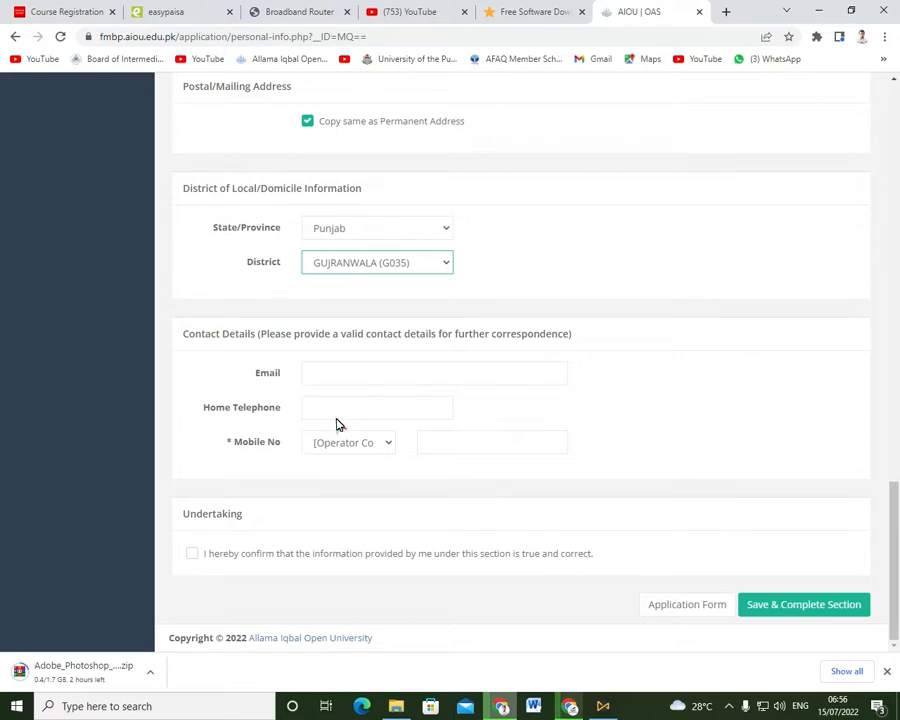
# Enter the mobile number with operator code 0307, tick the undertaking, and save the section
pyautogui.click(385, 446)
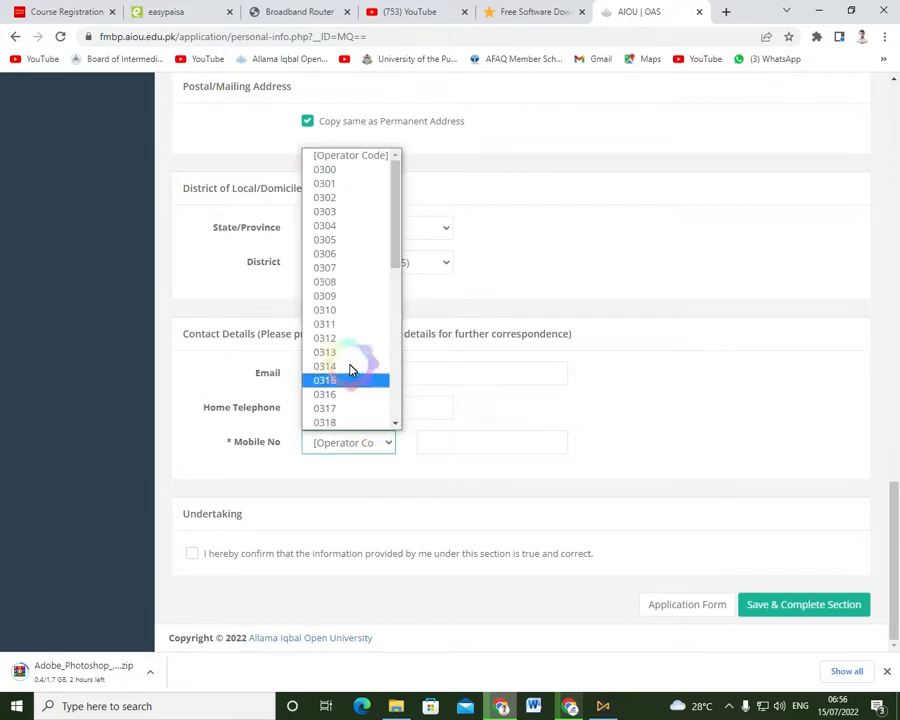
pyautogui.click(334, 264)
pyautogui.click(430, 441)
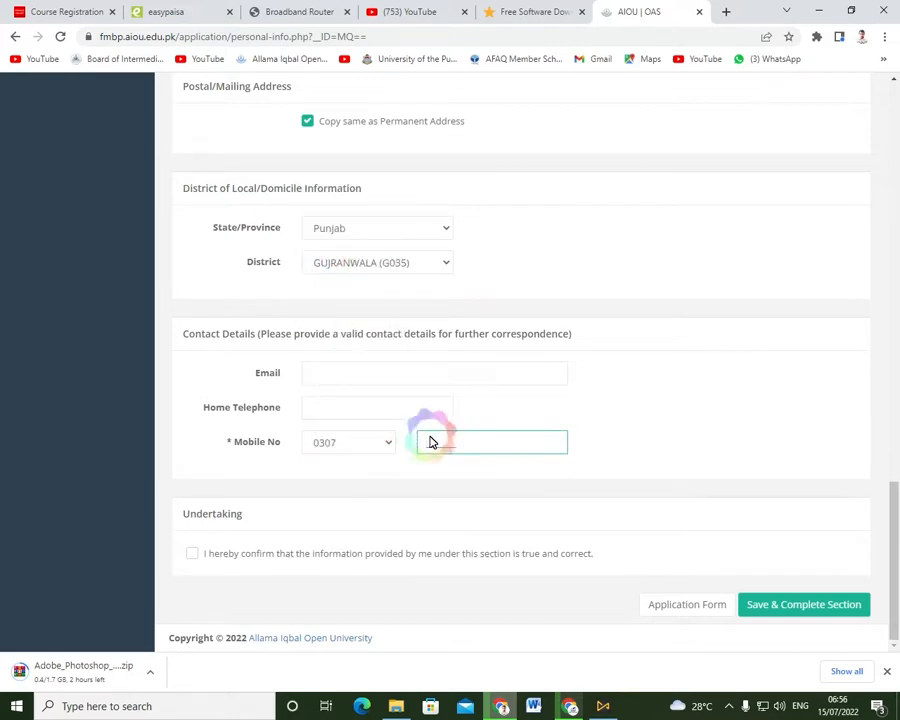
pyautogui.click(193, 555)
pyautogui.click(796, 608)
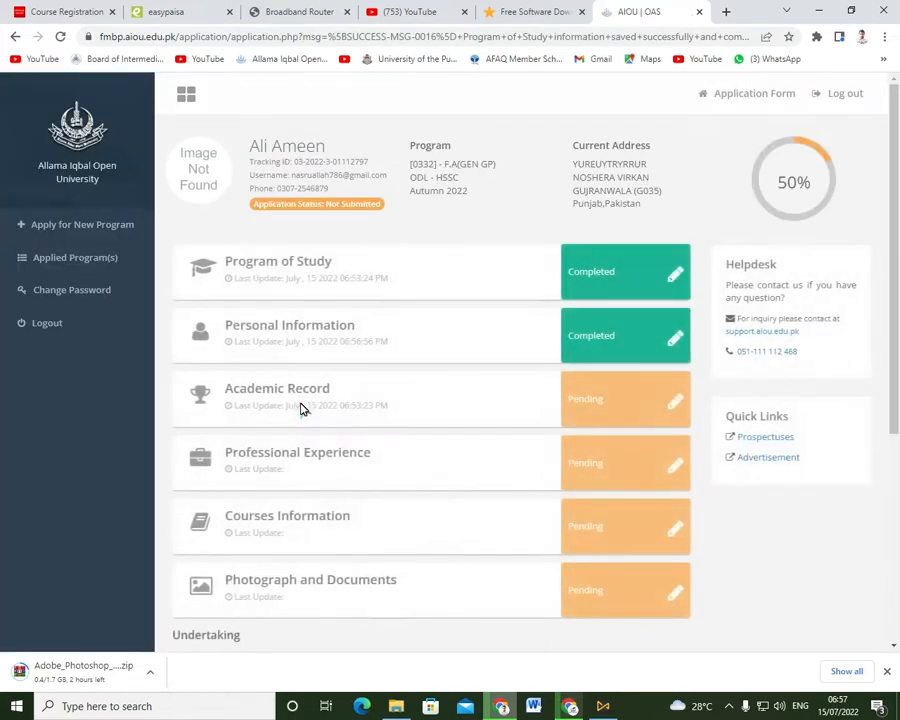
# Open Academic Record with its Matric Arts entry, confirm the undertaking, and save it as complete
pyautogui.scroll(-3, 348, 390)
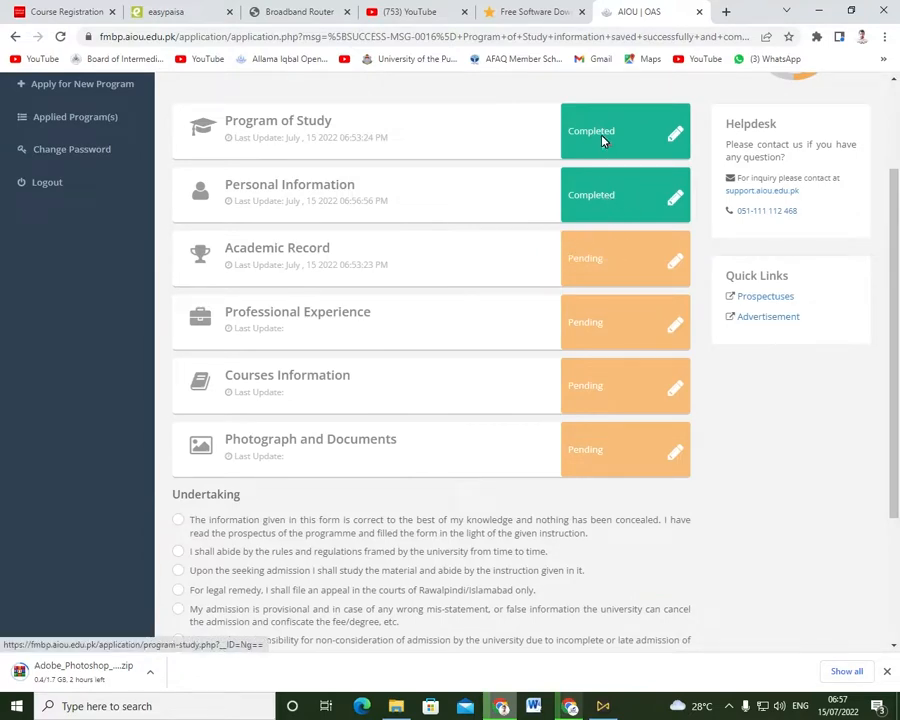
pyautogui.click(597, 260)
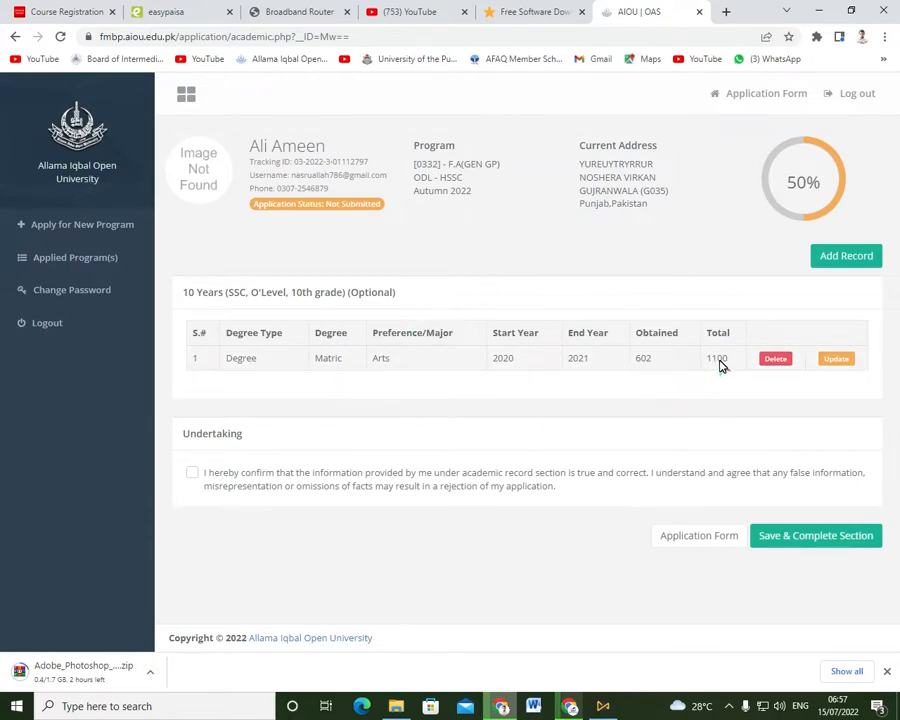
pyautogui.click(192, 472)
pyautogui.click(834, 257)
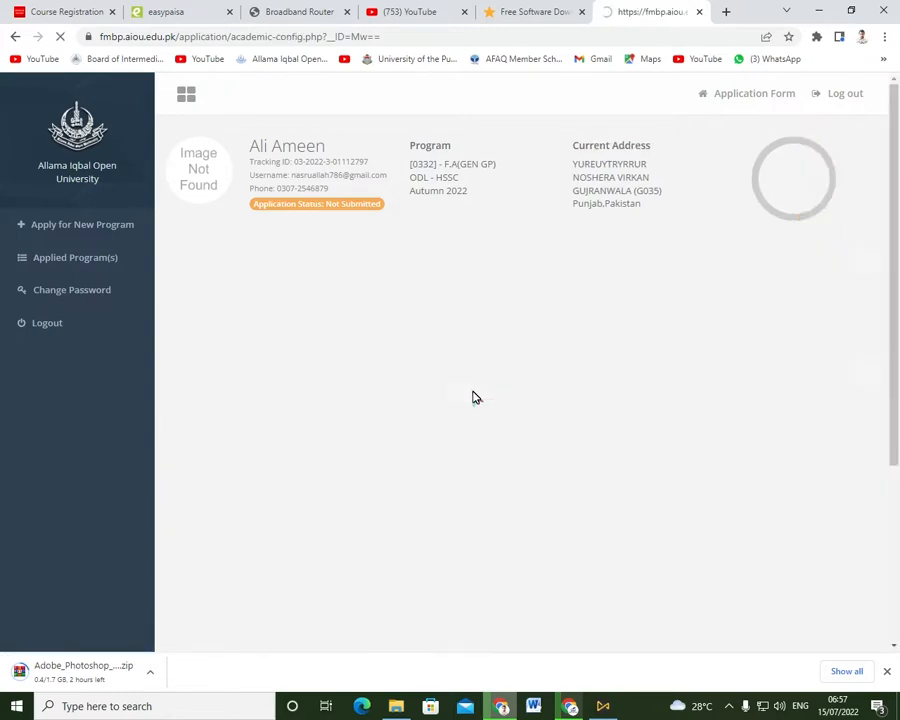
pyautogui.scroll(-3, 365, 457)
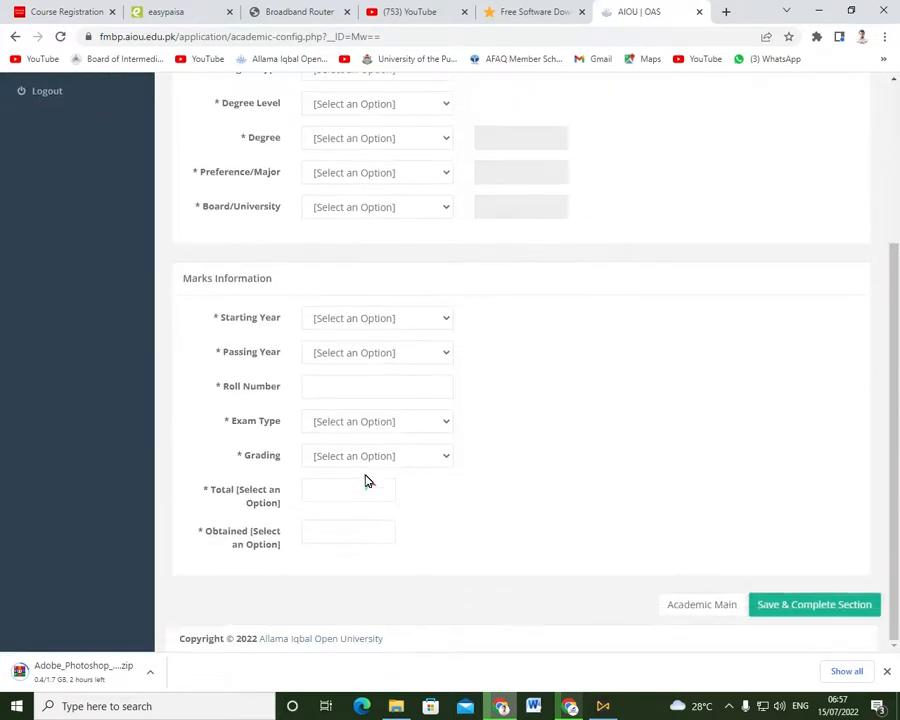
pyautogui.click(717, 605)
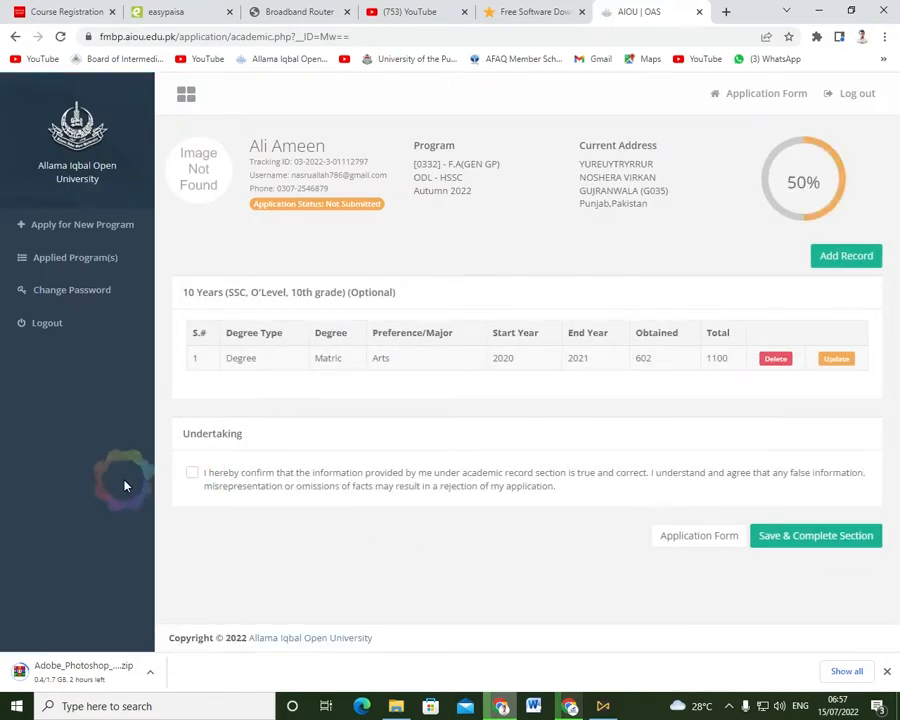
pyautogui.click(191, 474)
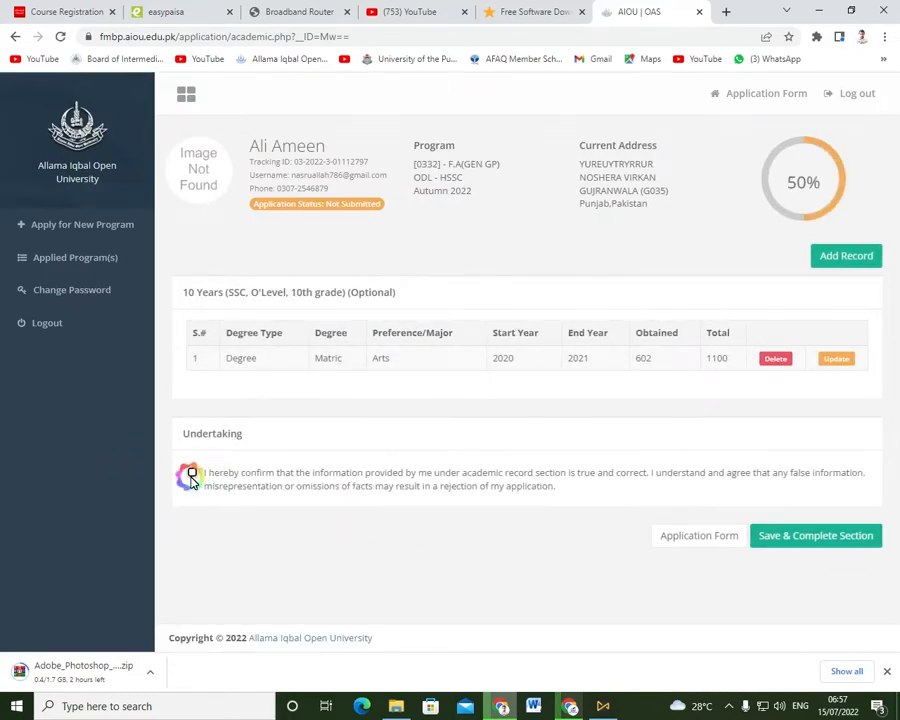
pyautogui.click(812, 537)
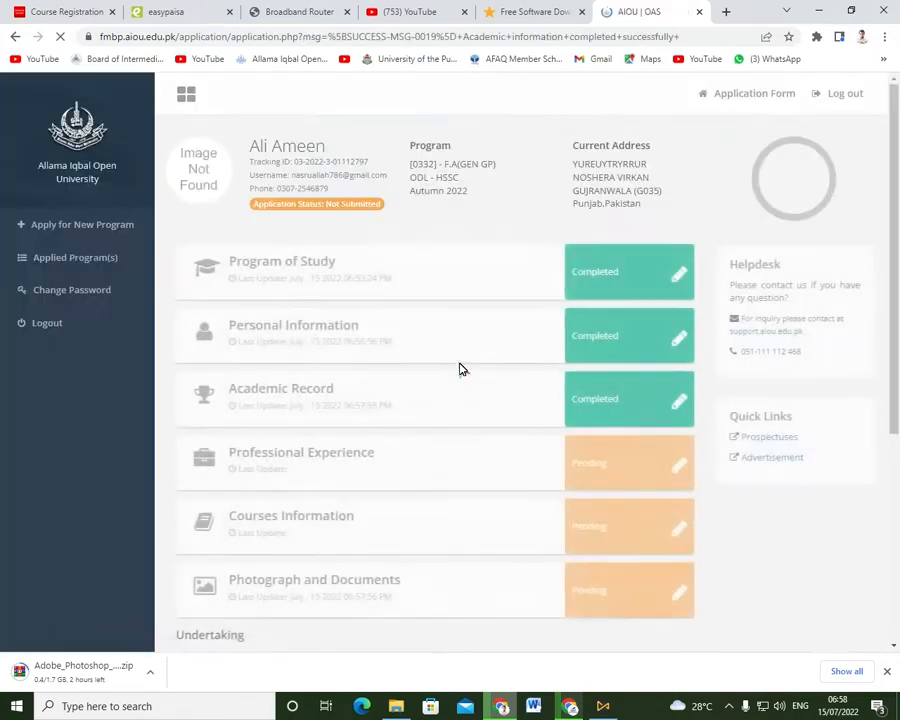
# Save Professional Experience with no work history, then open the Courses Information section
pyautogui.scroll(-2, 362, 483)
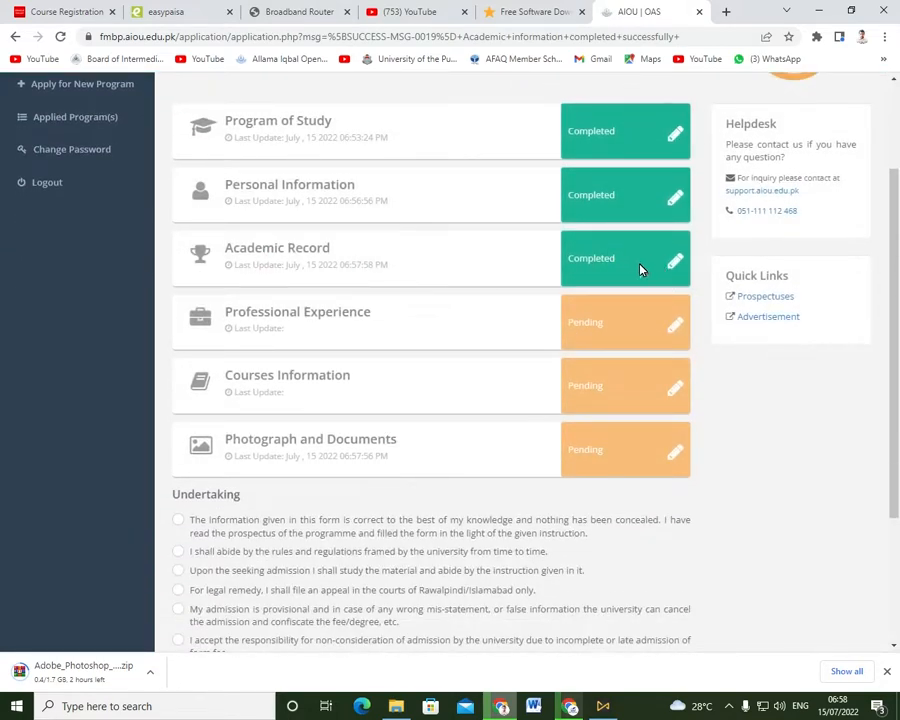
pyautogui.click(603, 325)
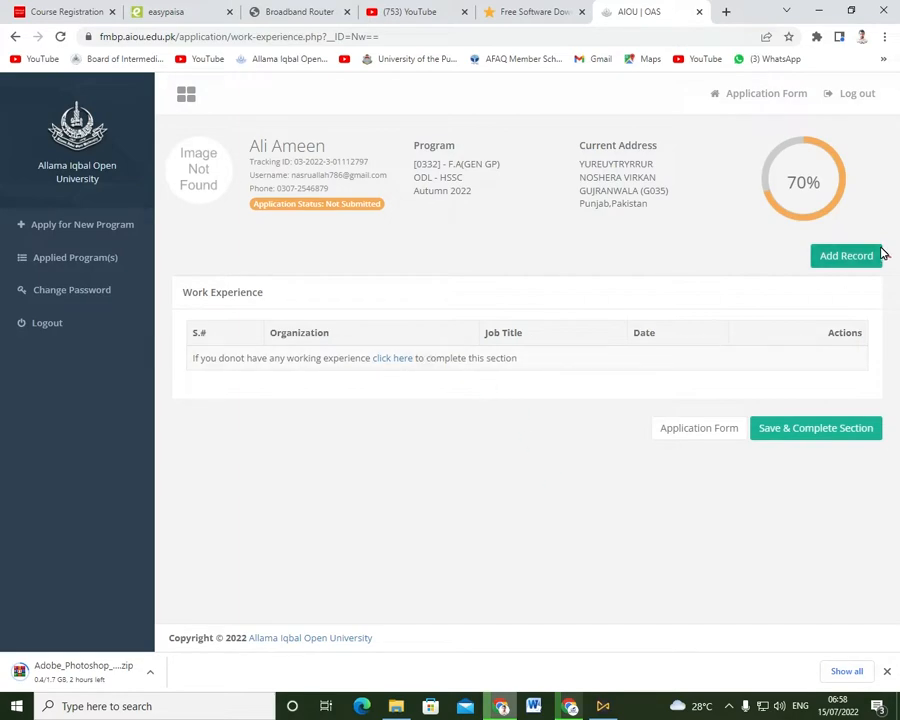
pyautogui.click(773, 425)
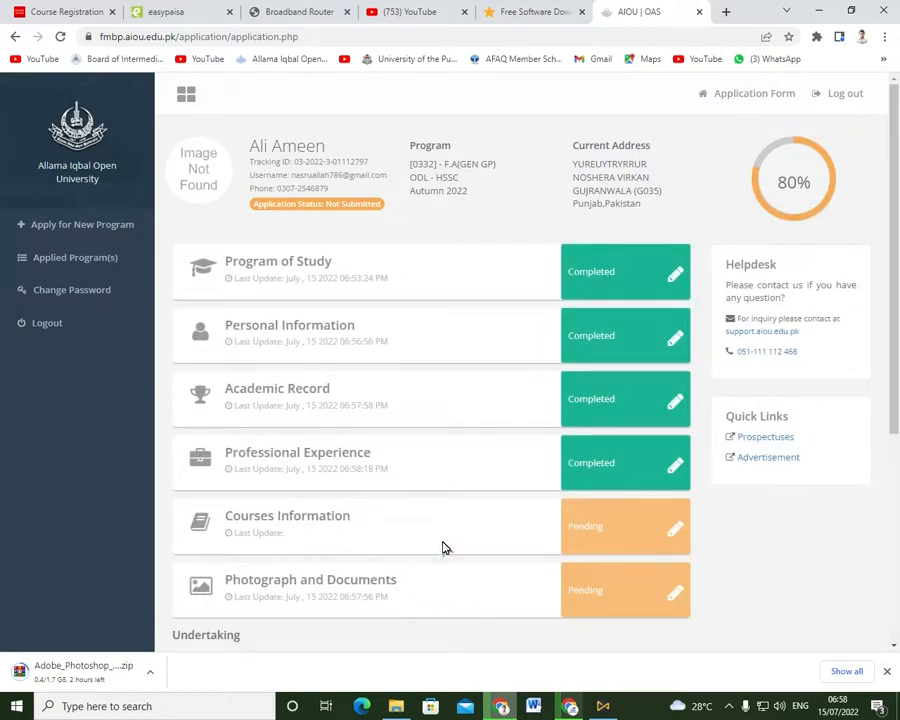
pyautogui.click(584, 528)
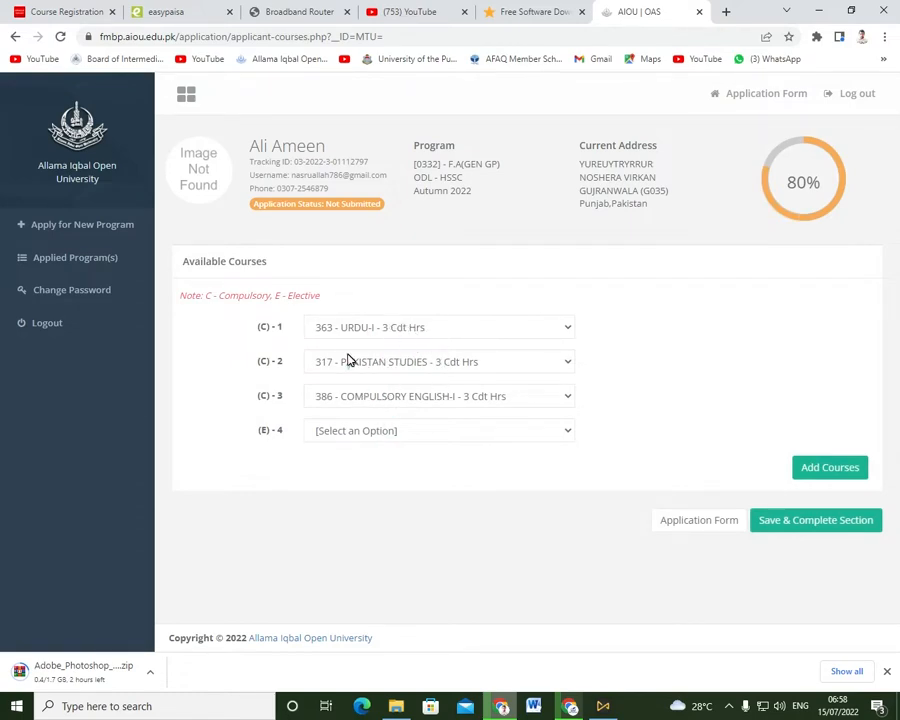
# Add 316 - ISLAMIAT as the (E)-4 elective and save Courses Information as complete
pyautogui.click(347, 432)
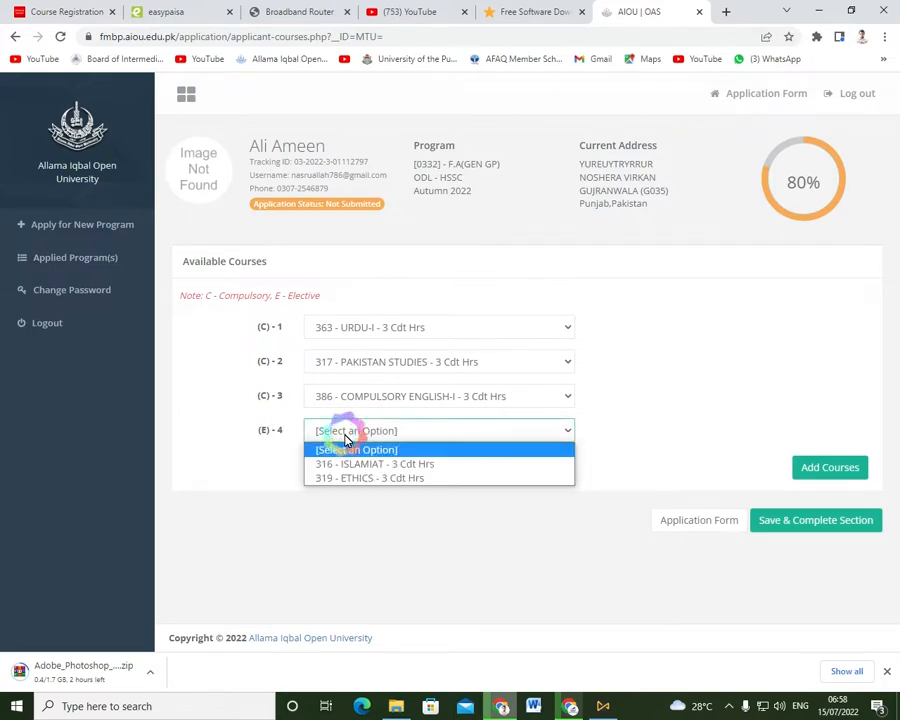
pyautogui.click(390, 464)
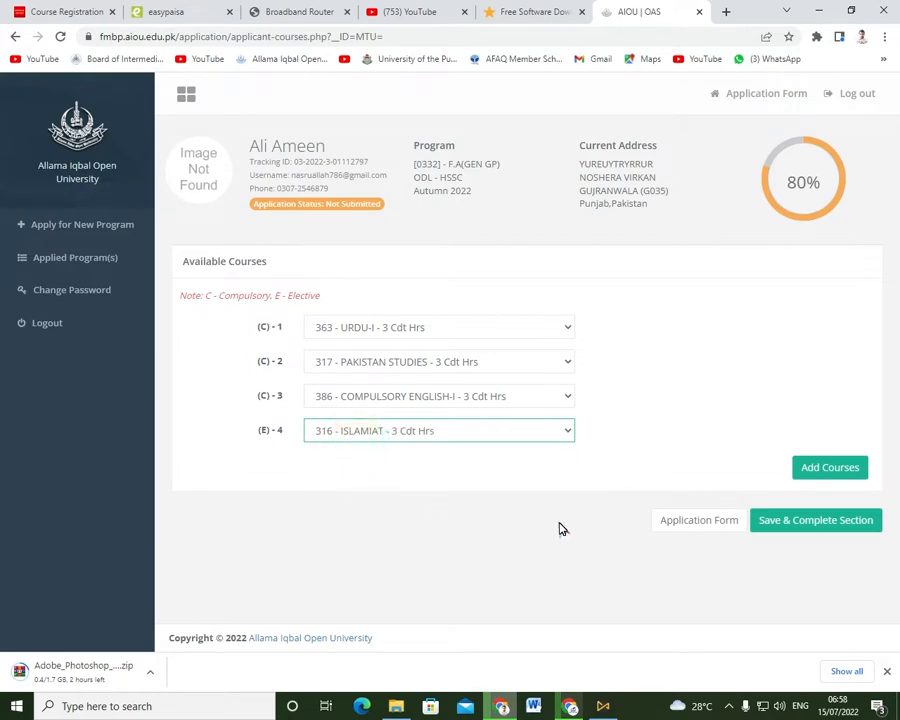
pyautogui.click(804, 466)
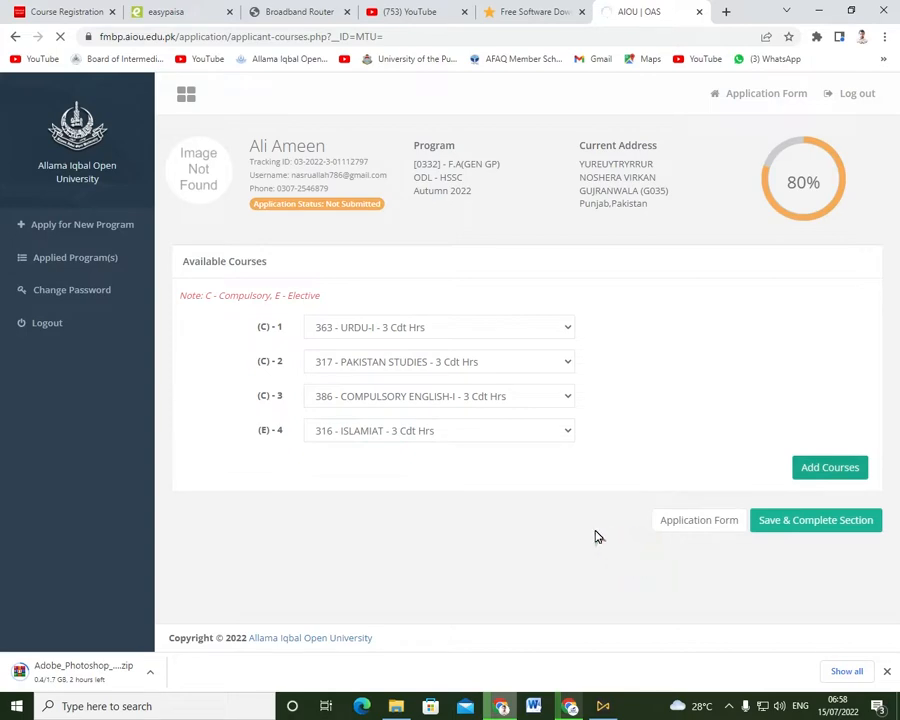
pyautogui.scroll(-3, 566, 490)
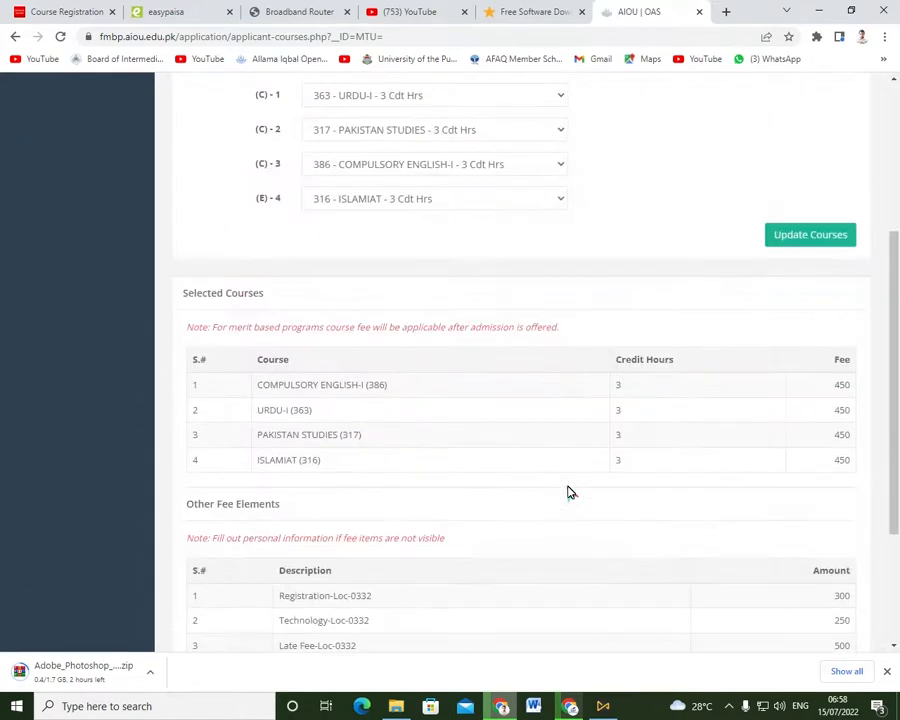
pyautogui.scroll(-2, 566, 490)
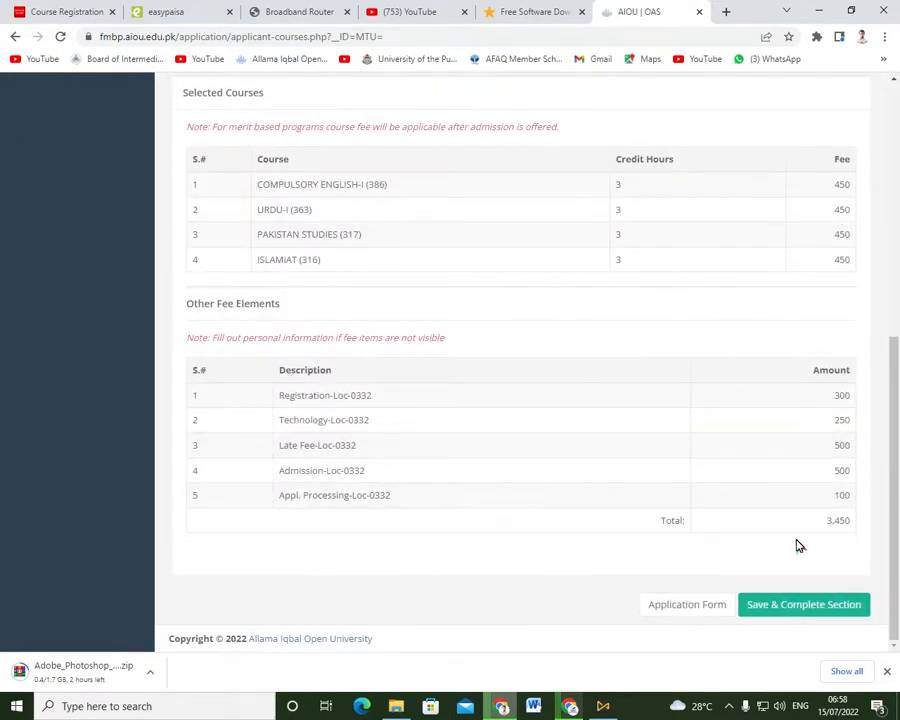
pyautogui.click(766, 608)
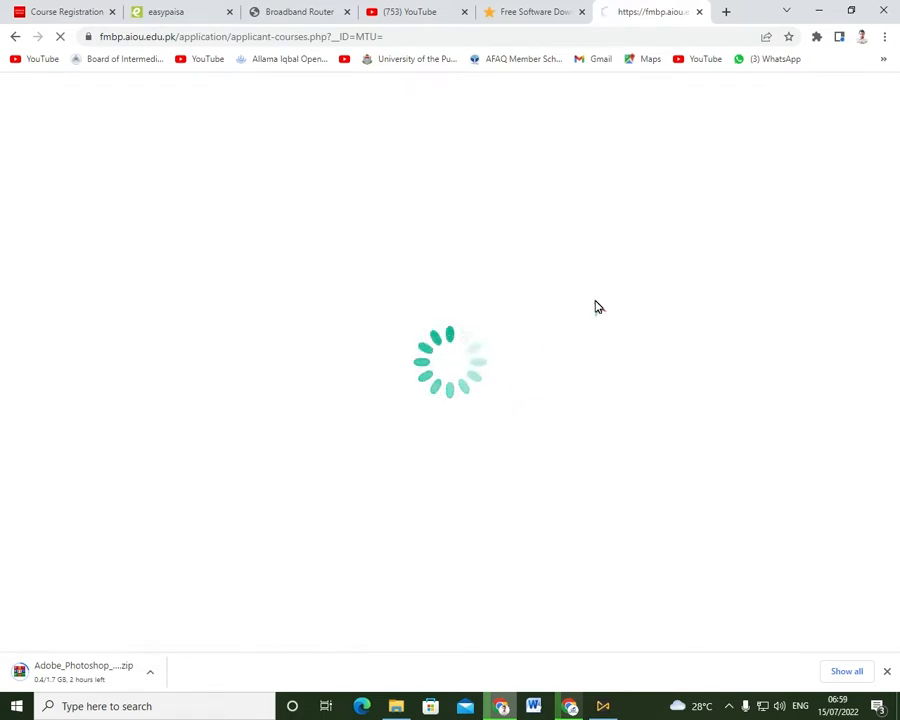
pyautogui.scroll(-3, 440, 383)
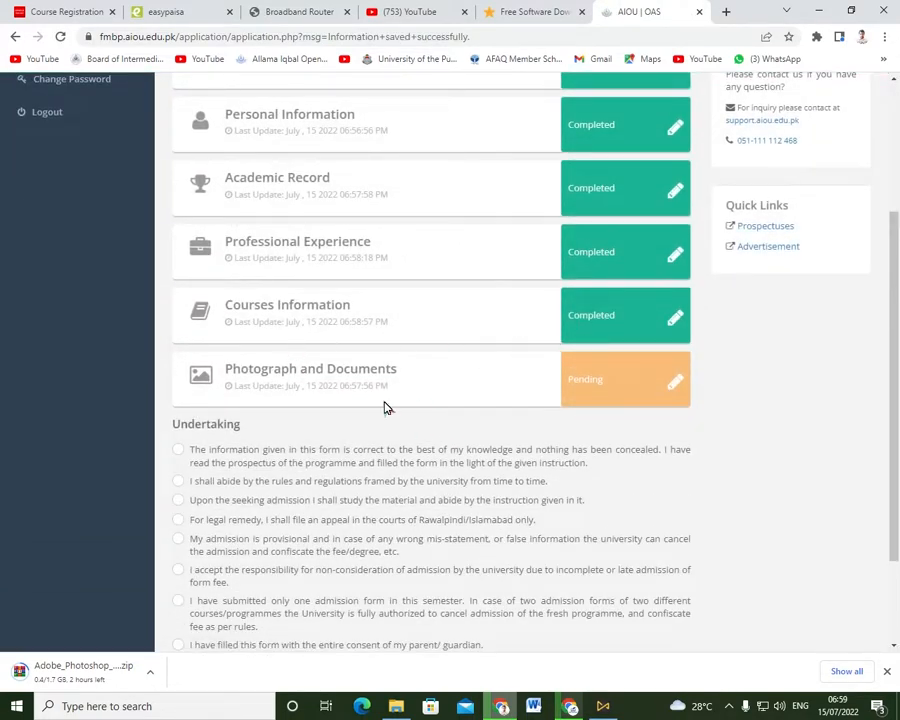
# Open Photograph and Documents and upload the portrait photo as the Recent Photograph
pyautogui.click(582, 378)
pyautogui.scroll(-2, 335, 398)
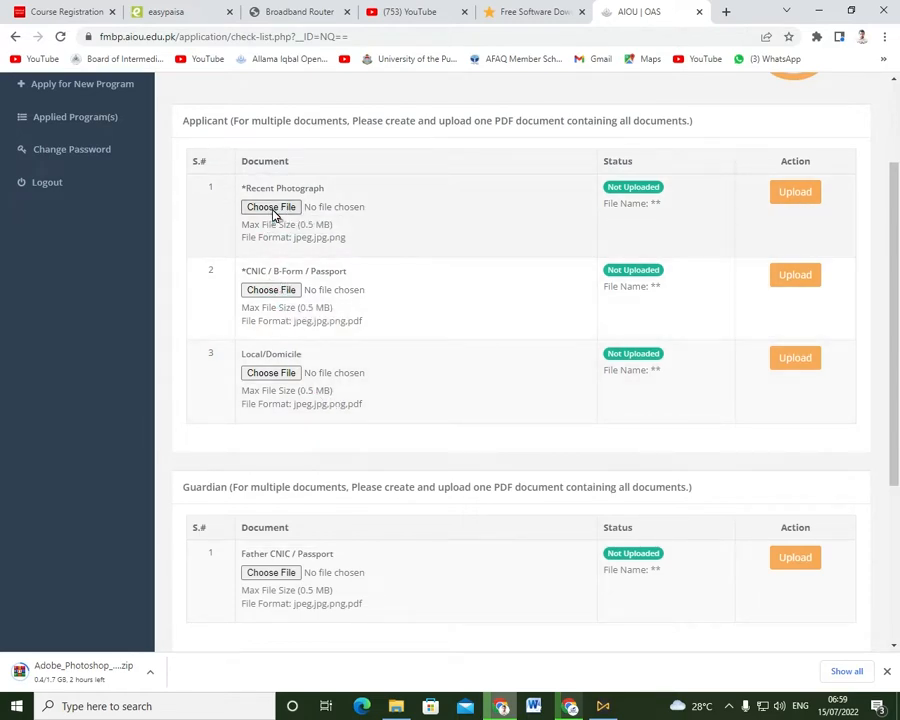
pyautogui.click(273, 211)
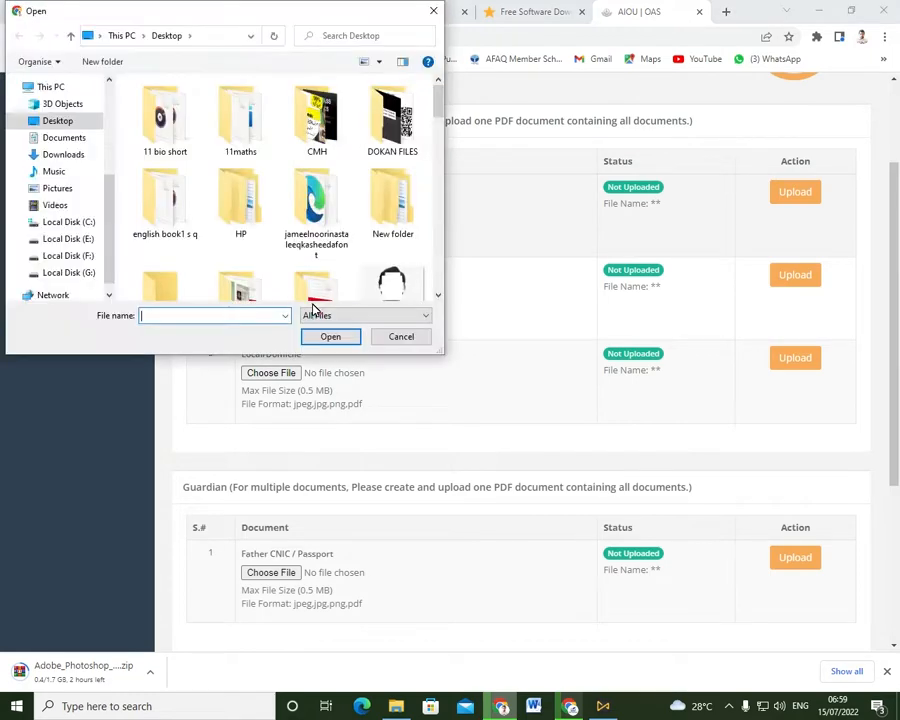
pyautogui.scroll(-3, 260, 226)
pyautogui.scroll(2, 365, 202)
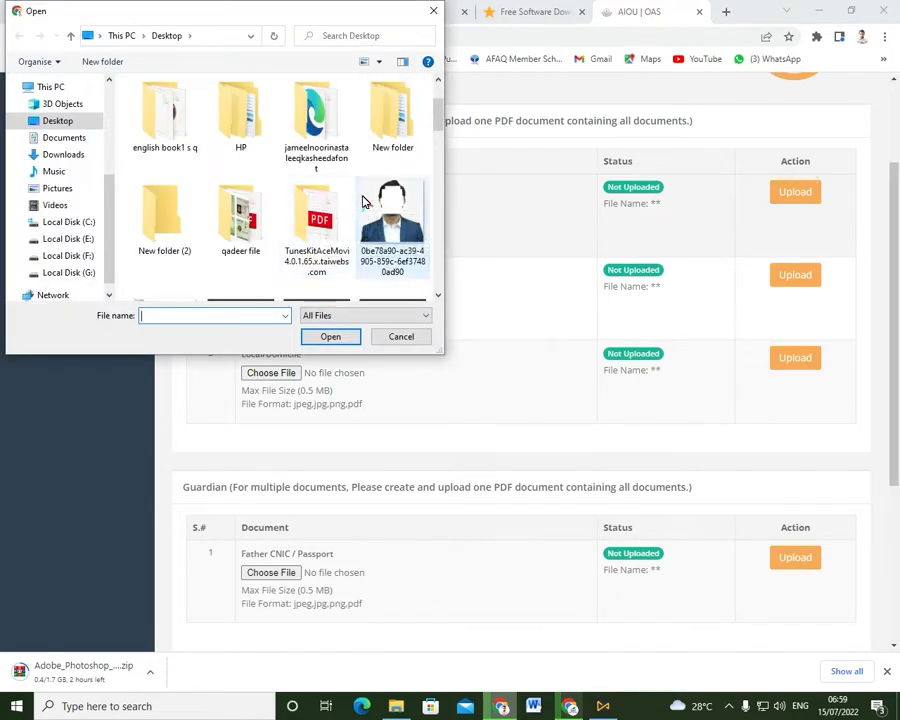
pyautogui.click(365, 202)
pyautogui.click(312, 334)
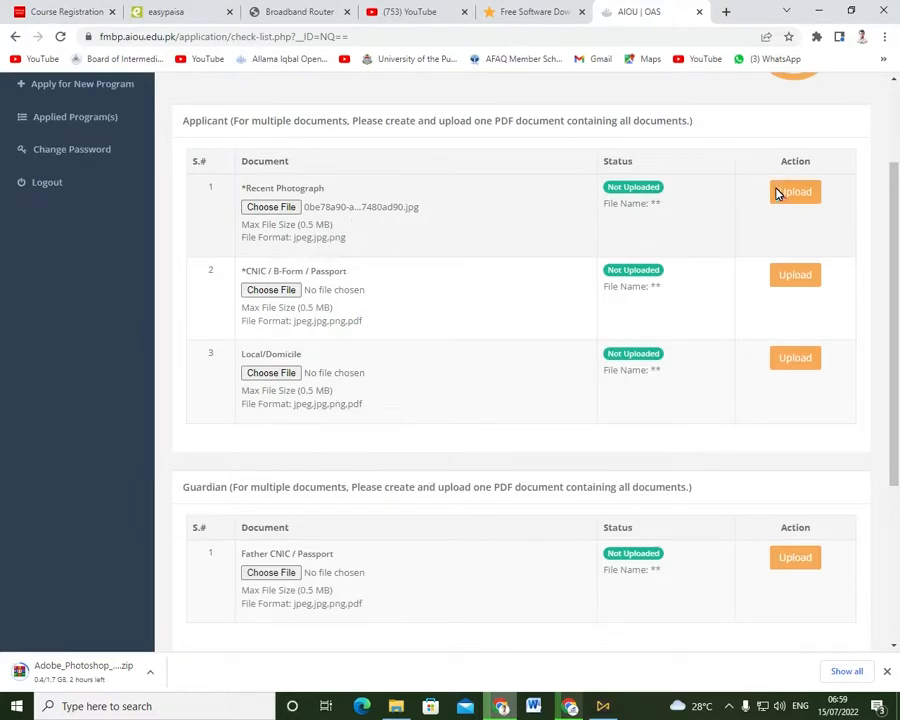
pyautogui.click(790, 192)
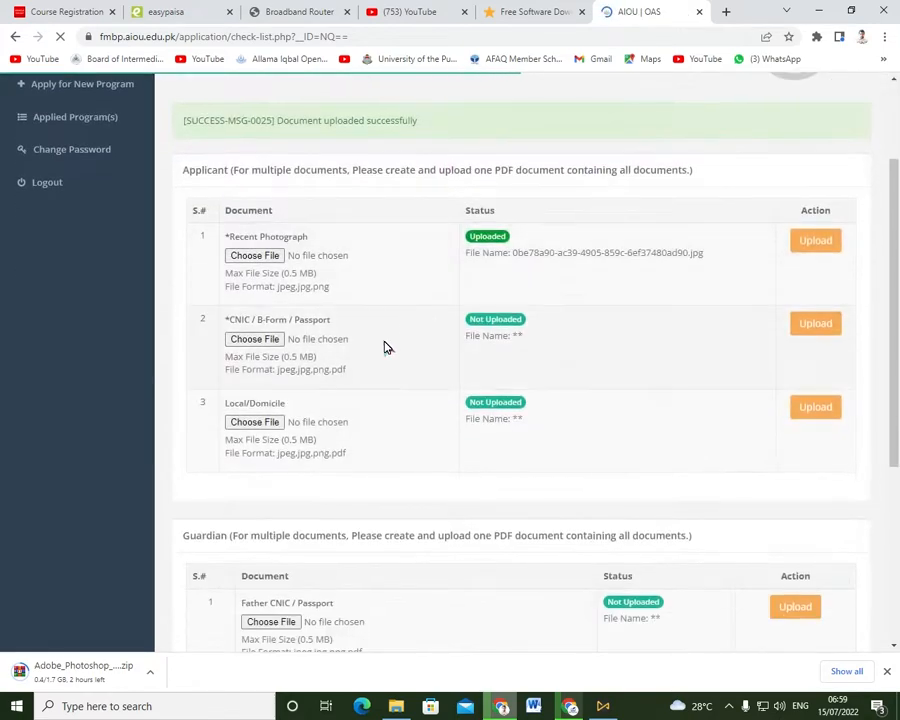
pyautogui.scroll(2, 366, 362)
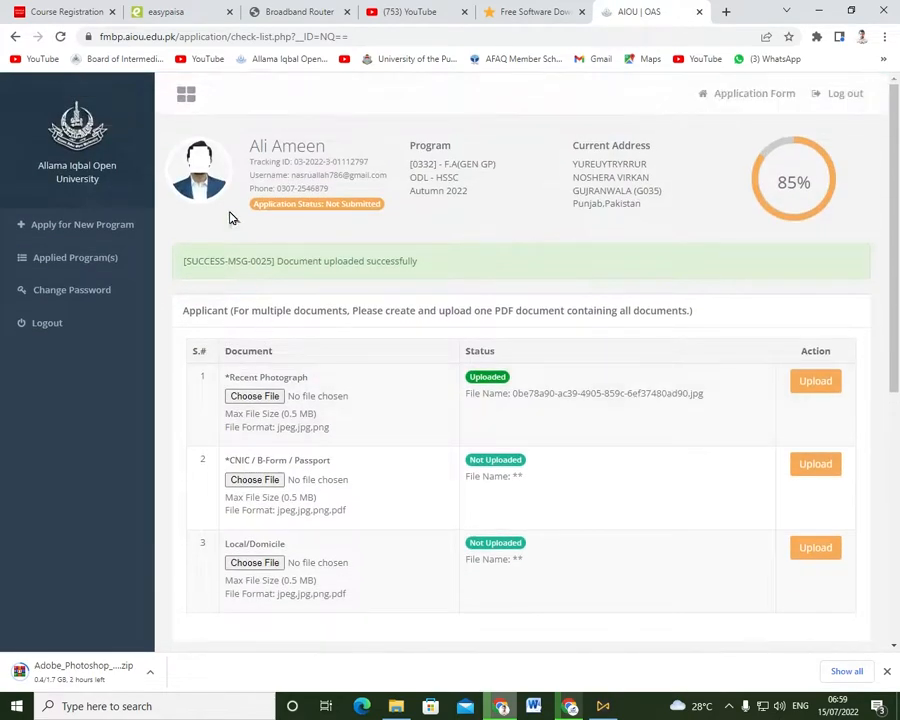
pyautogui.scroll(-2, 249, 412)
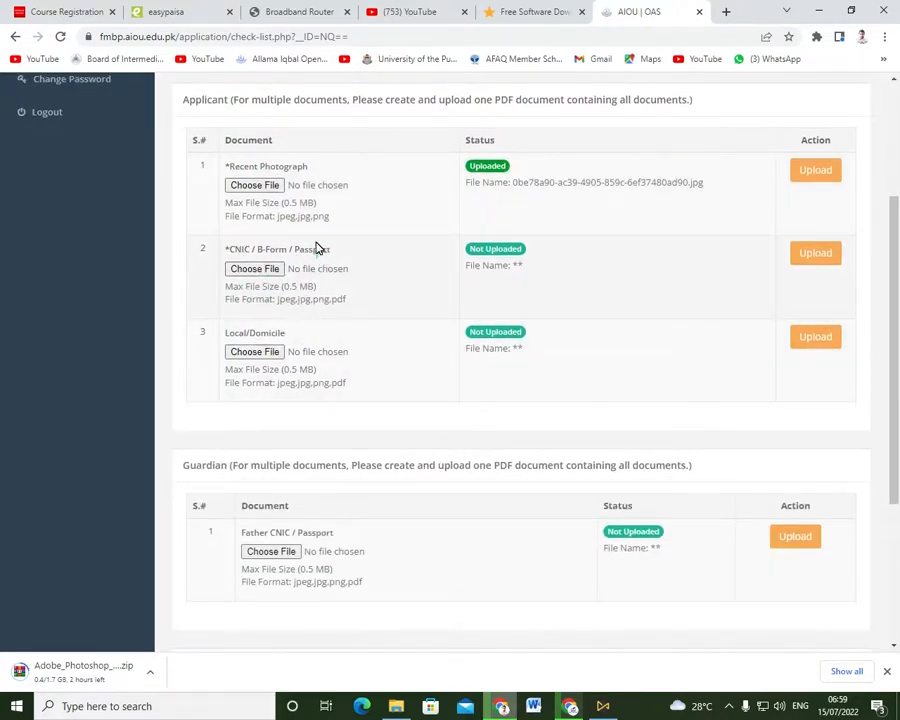
# Choose 01.png for the CNIC / B-Form / Passport row and upload it
pyautogui.click(258, 271)
pyautogui.scroll(-5, 368, 262)
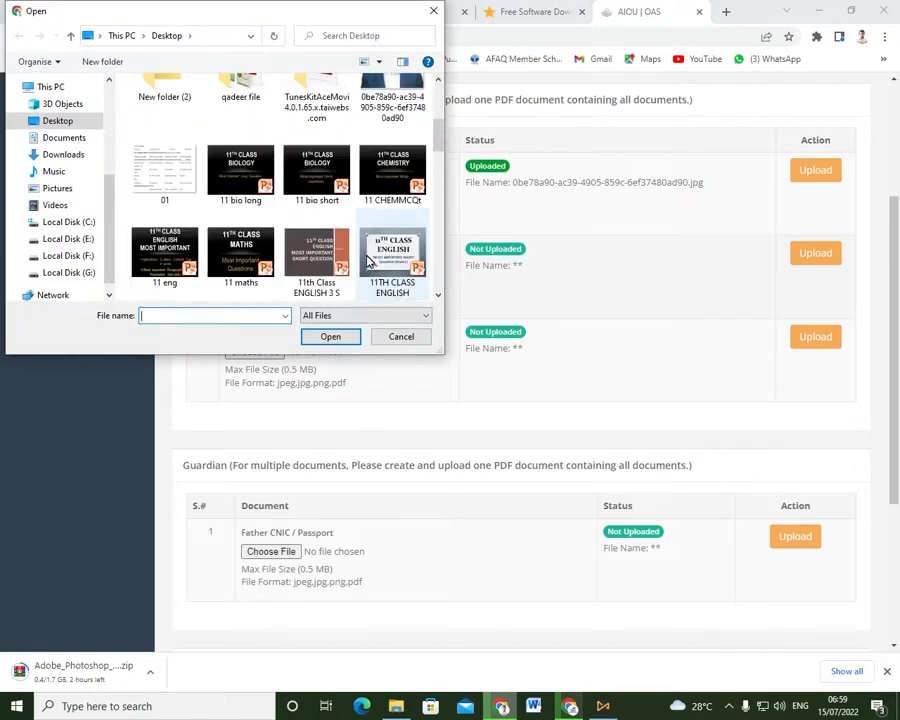
pyautogui.click(187, 183)
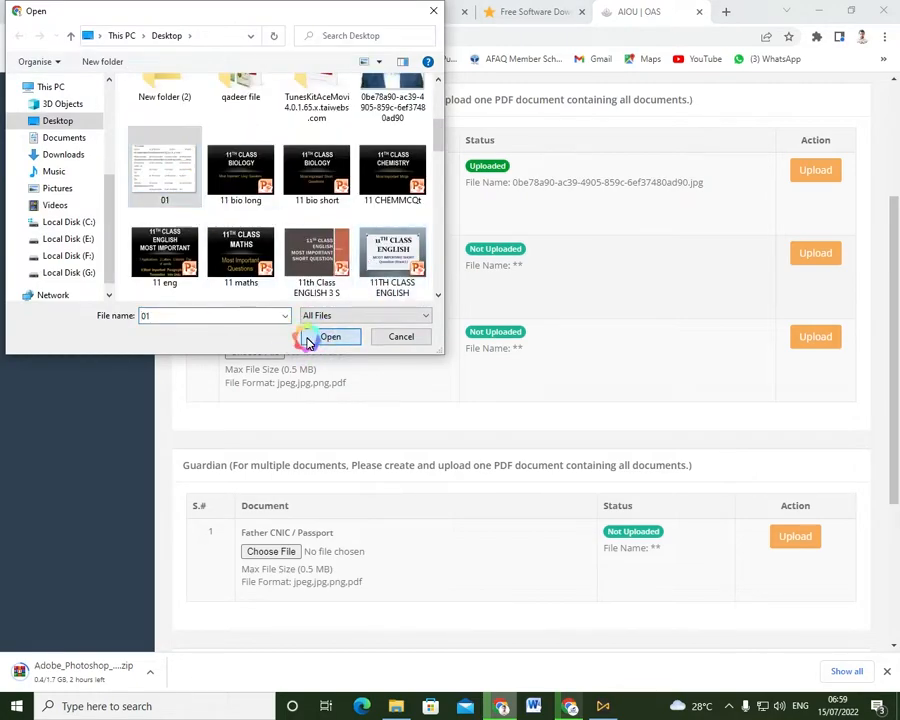
pyautogui.click(305, 336)
pyautogui.click(804, 254)
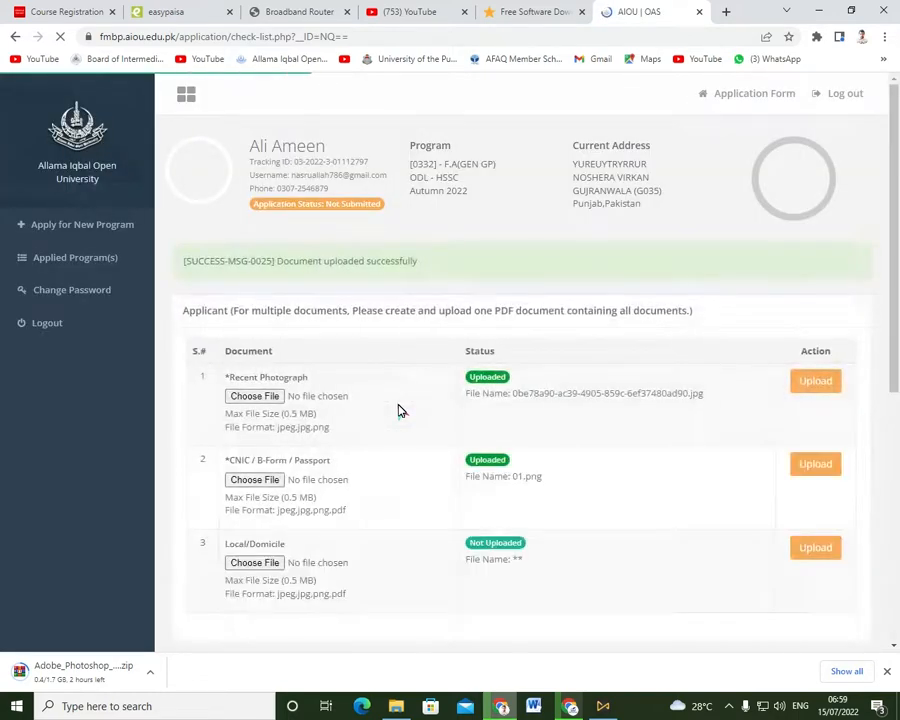
pyautogui.scroll(-2, 396, 406)
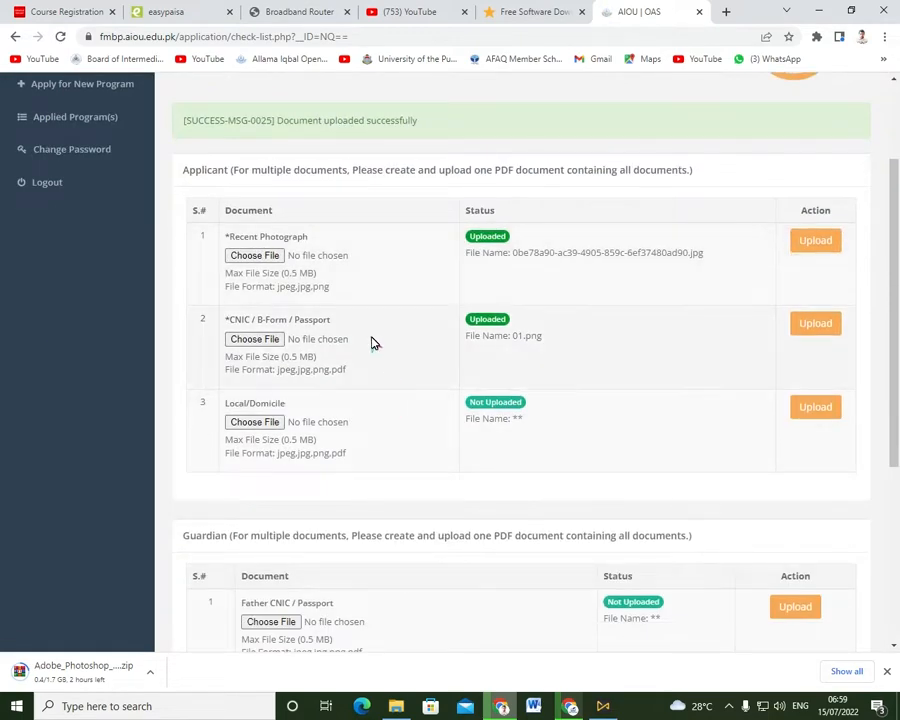
pyautogui.scroll(-2, 370, 340)
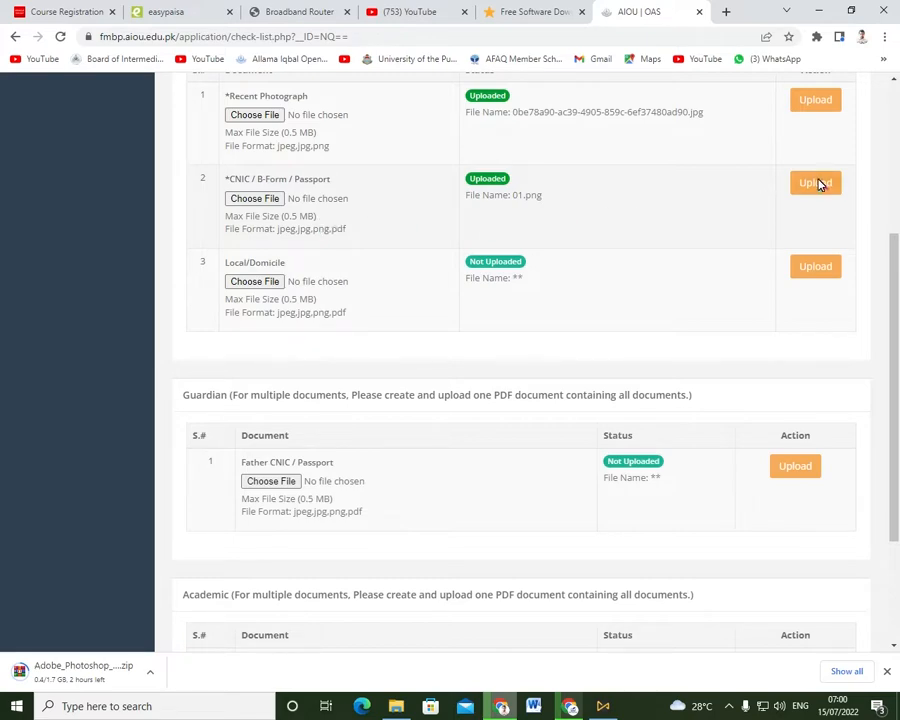
pyautogui.scroll(-1, 430, 280)
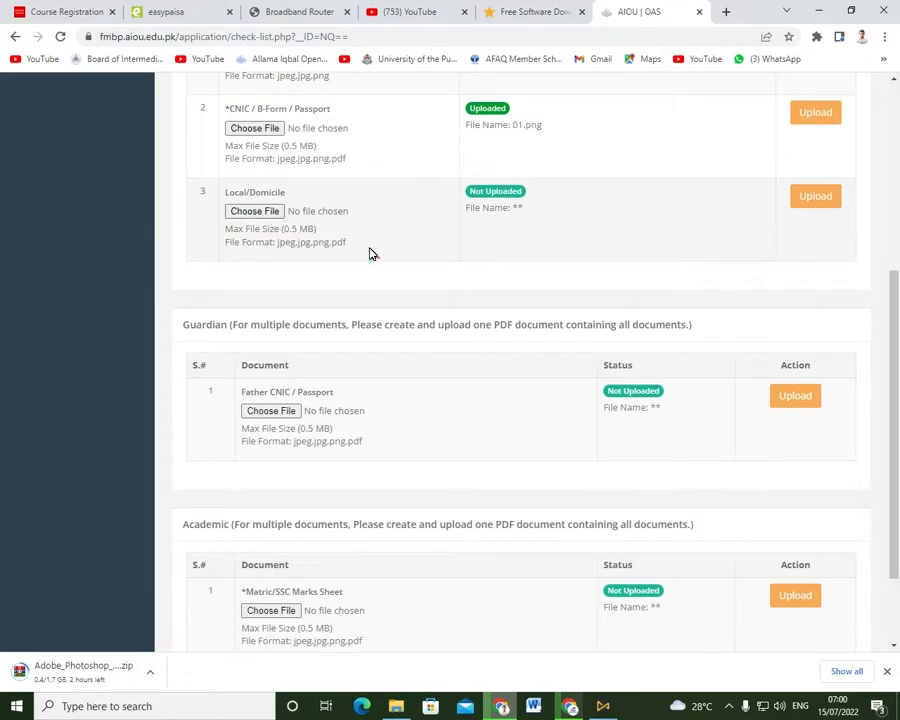
pyautogui.scroll(1, 291, 249)
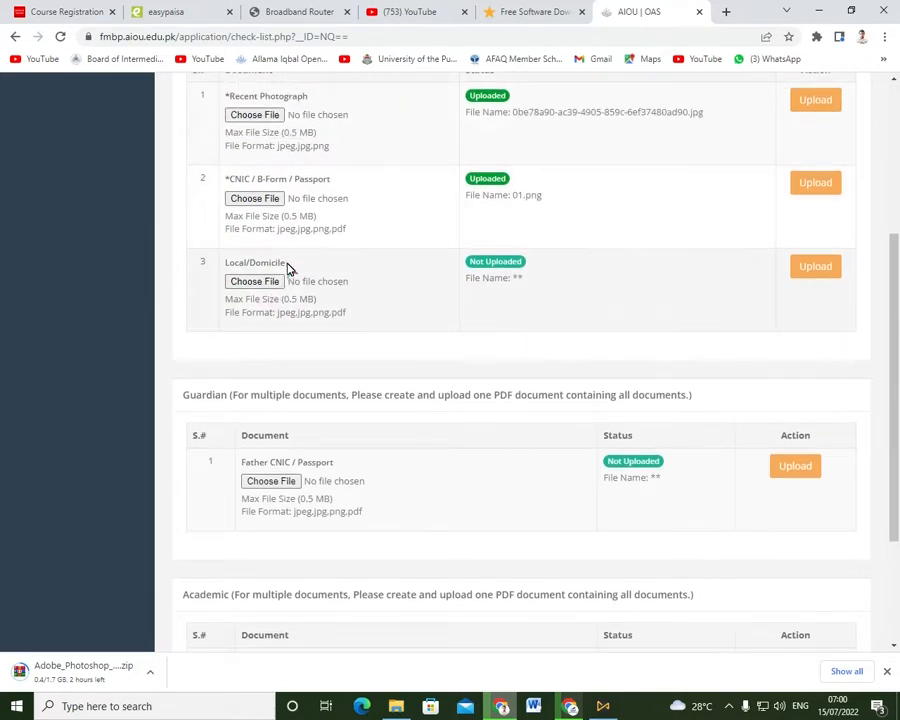
pyautogui.scroll(2, 288, 270)
pyautogui.scroll(-2, 290, 276)
pyautogui.scroll(-3, 230, 272)
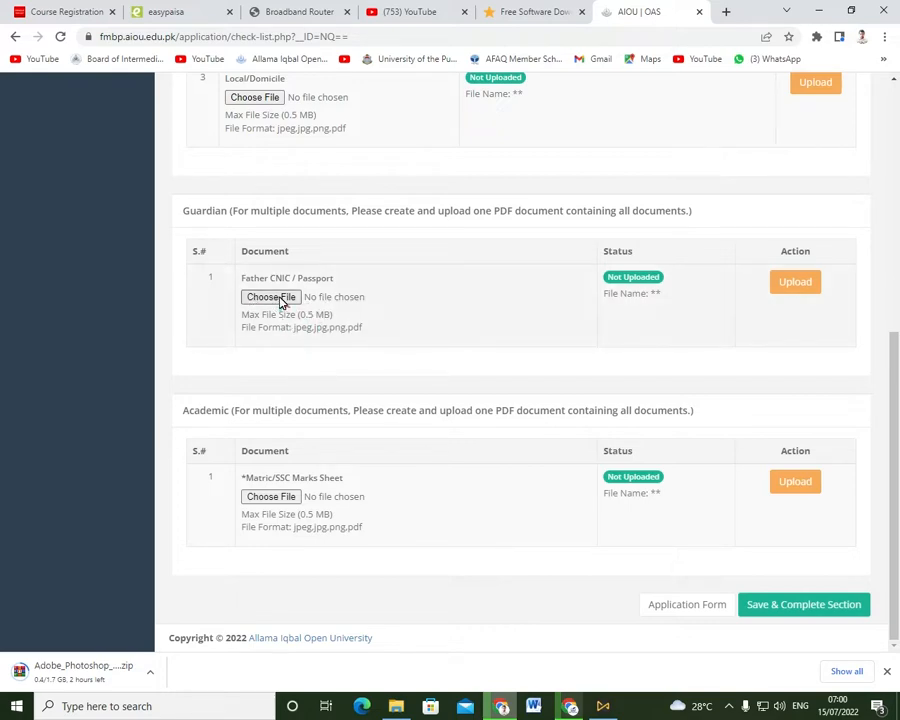
# Upload 01.png as the Matric/SSC Marks Sheet, then Save & Complete the documents section
pyautogui.click(262, 494)
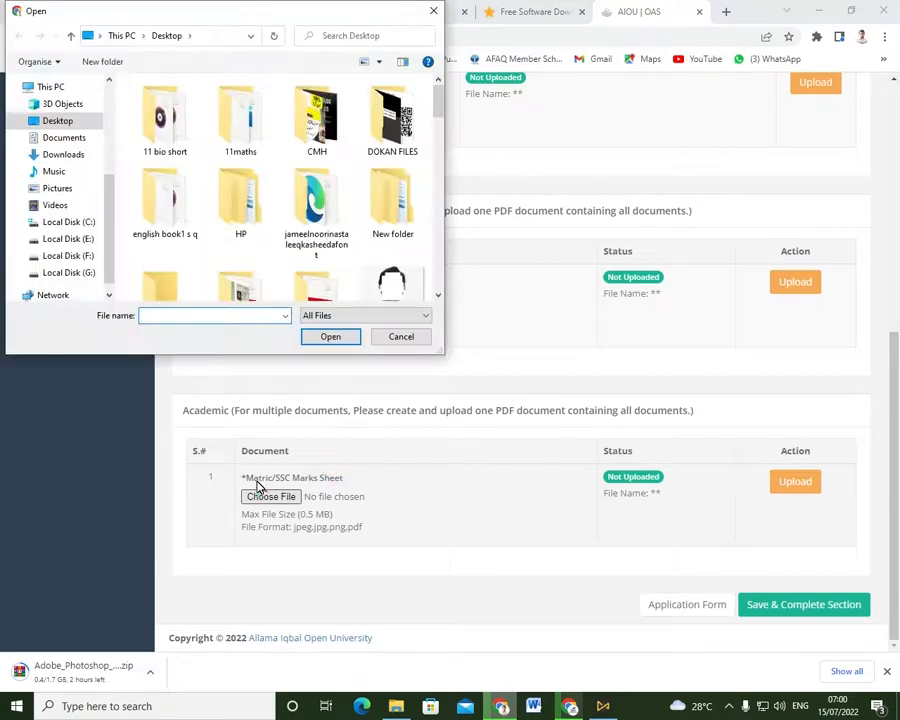
pyautogui.scroll(-3, 262, 230)
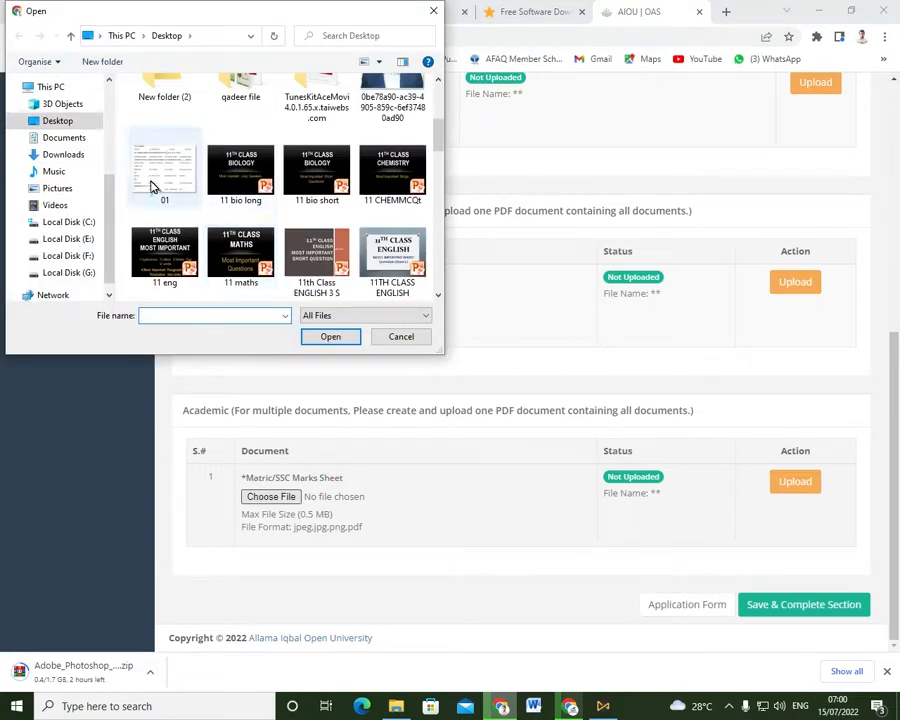
pyautogui.click(152, 186)
pyautogui.click(355, 342)
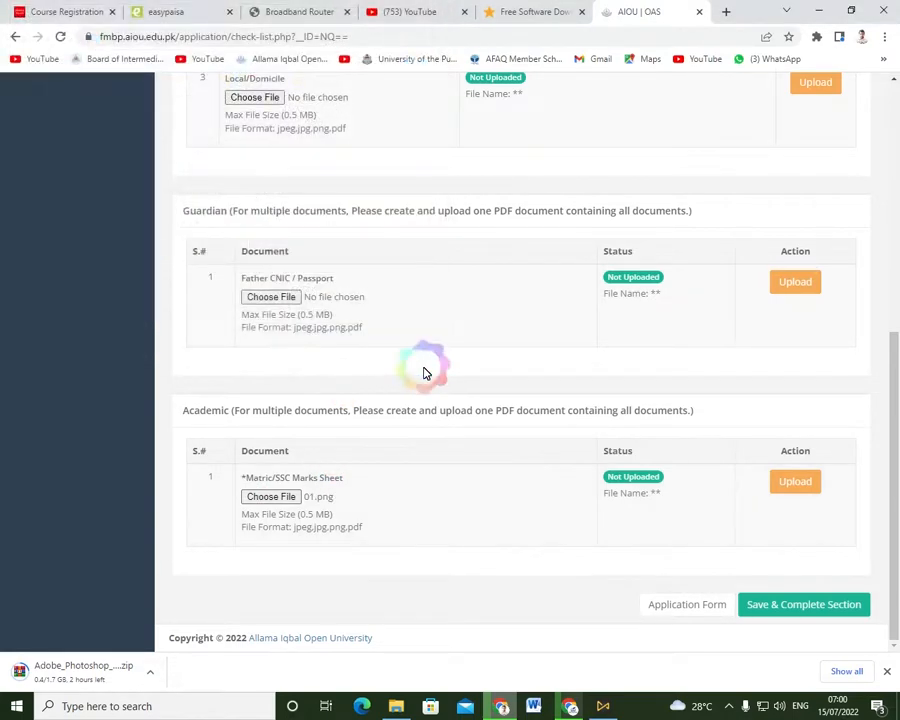
pyautogui.click(772, 486)
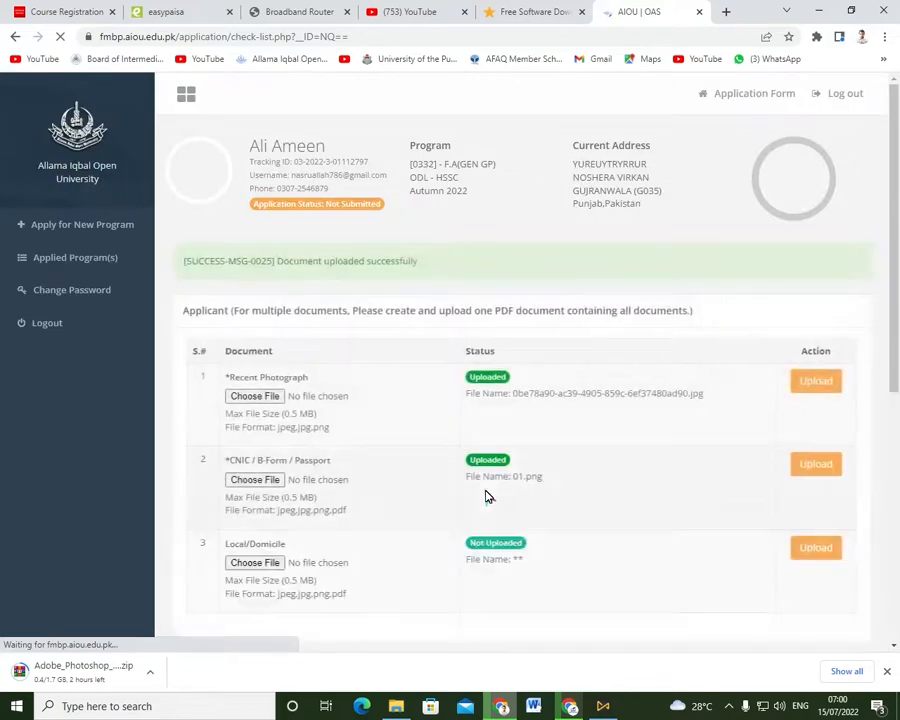
pyautogui.scroll(-5, 485, 497)
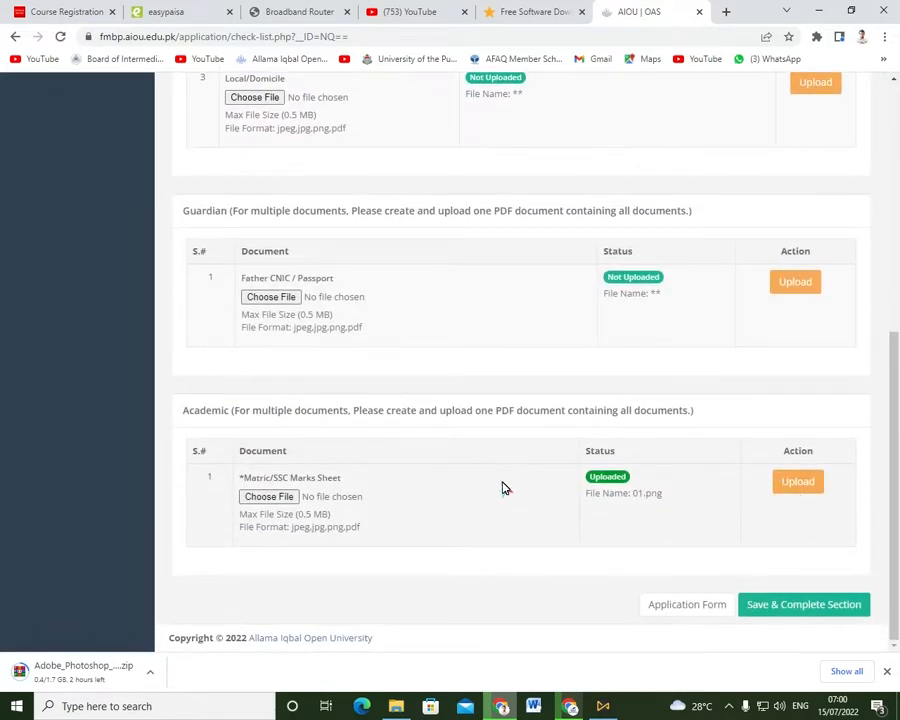
pyautogui.click(805, 612)
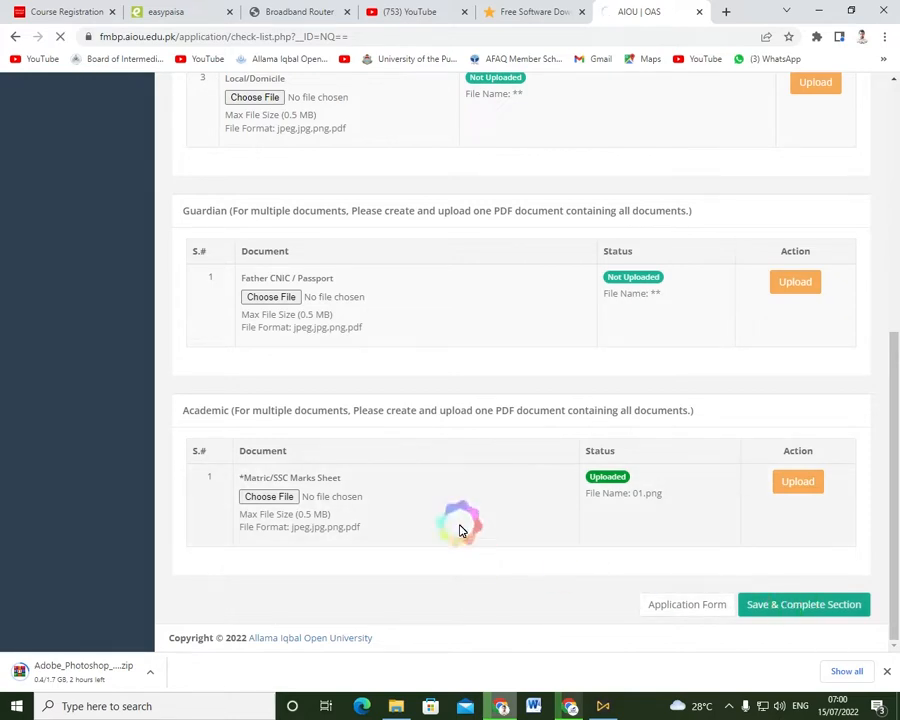
# On the 99% dashboard, tick Accept All in the Undertaking section
pyautogui.scroll(3, 426, 506)
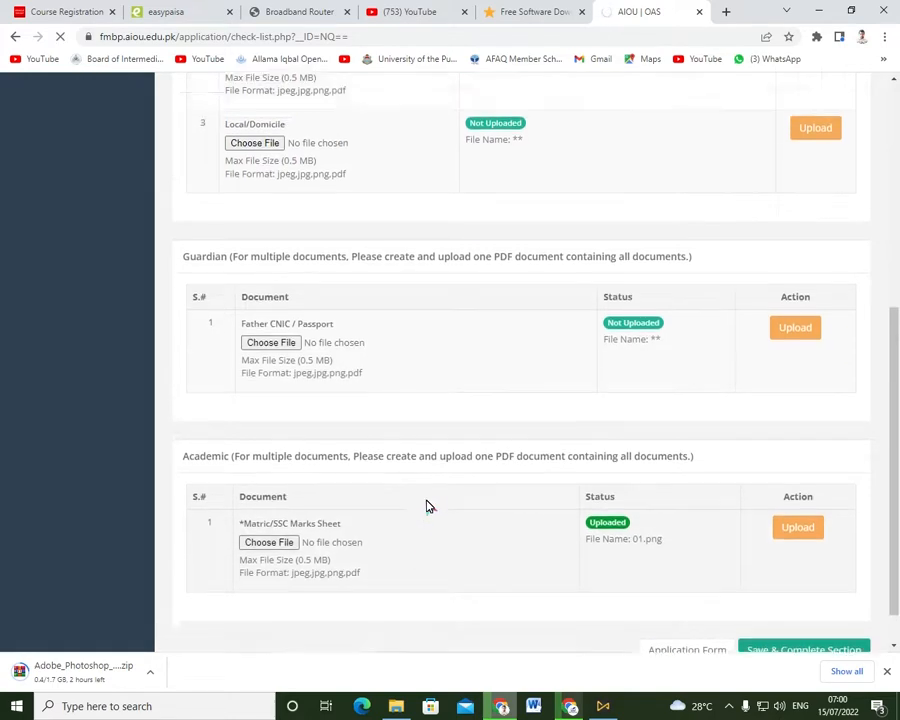
pyautogui.scroll(1, 426, 506)
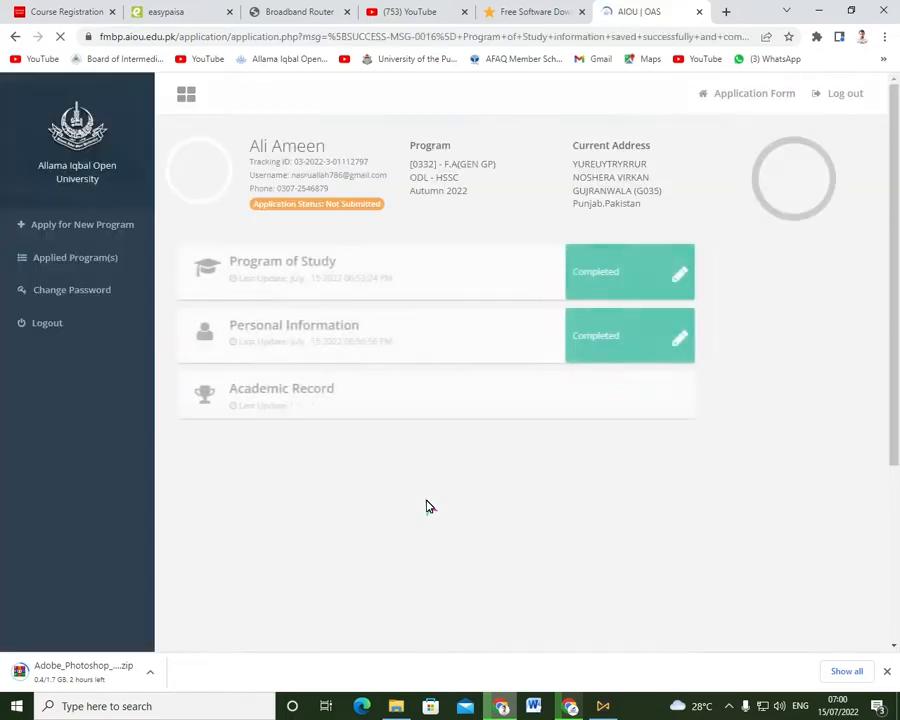
pyautogui.scroll(-4, 424, 504)
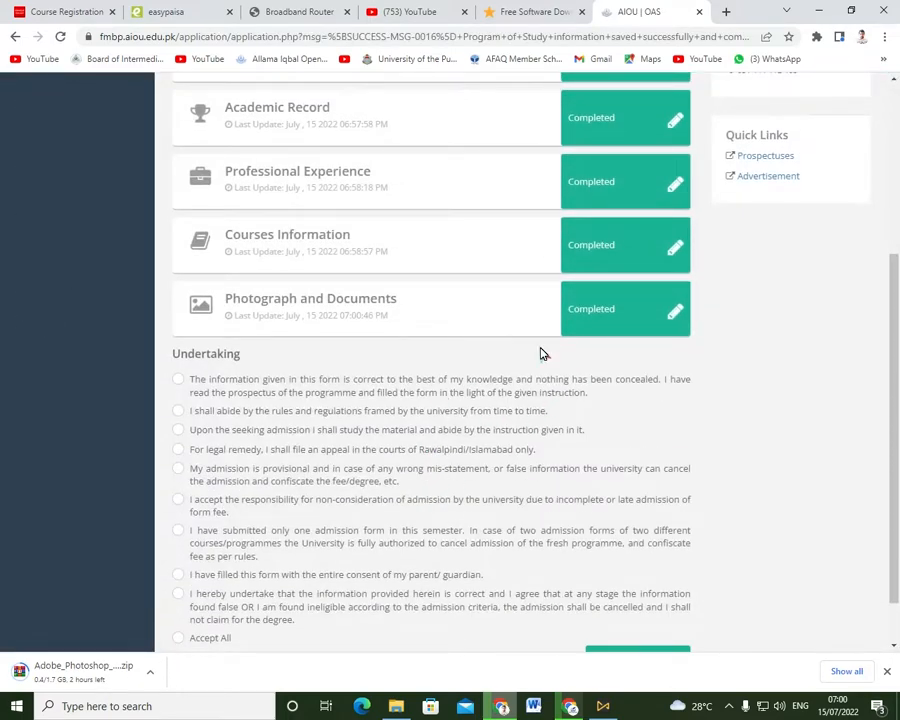
pyautogui.scroll(-1, 346, 401)
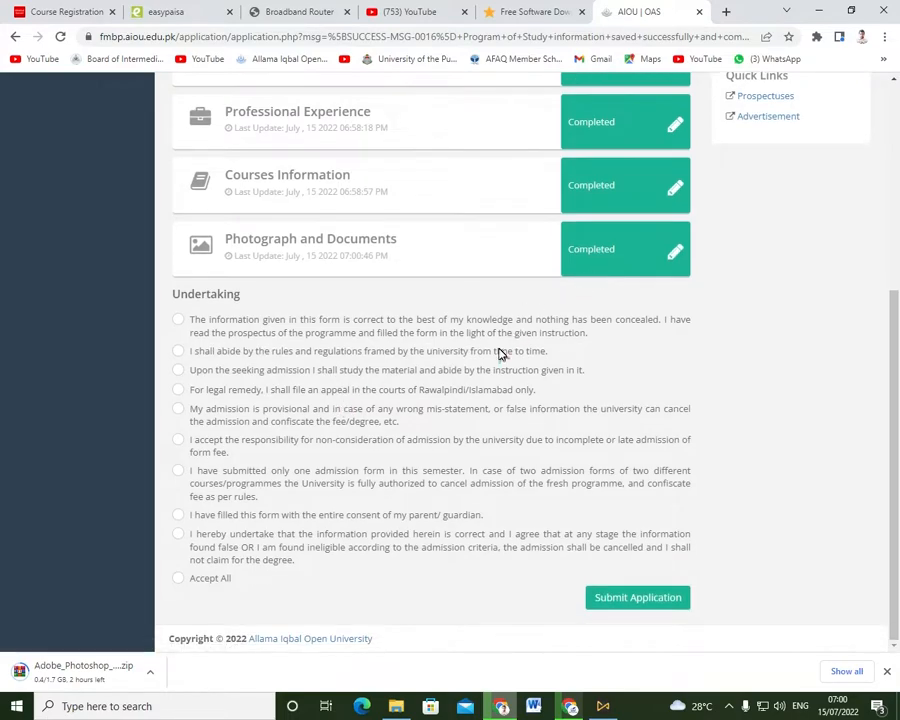
pyautogui.scroll(3, 450, 513)
pyautogui.scroll(1, 565, 435)
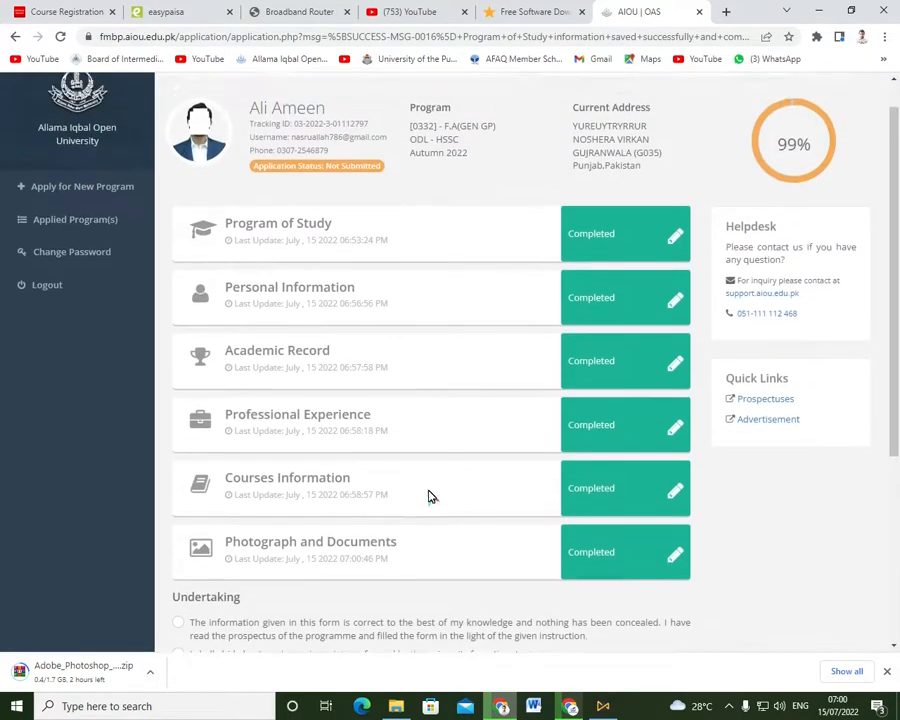
pyautogui.scroll(-4, 460, 394)
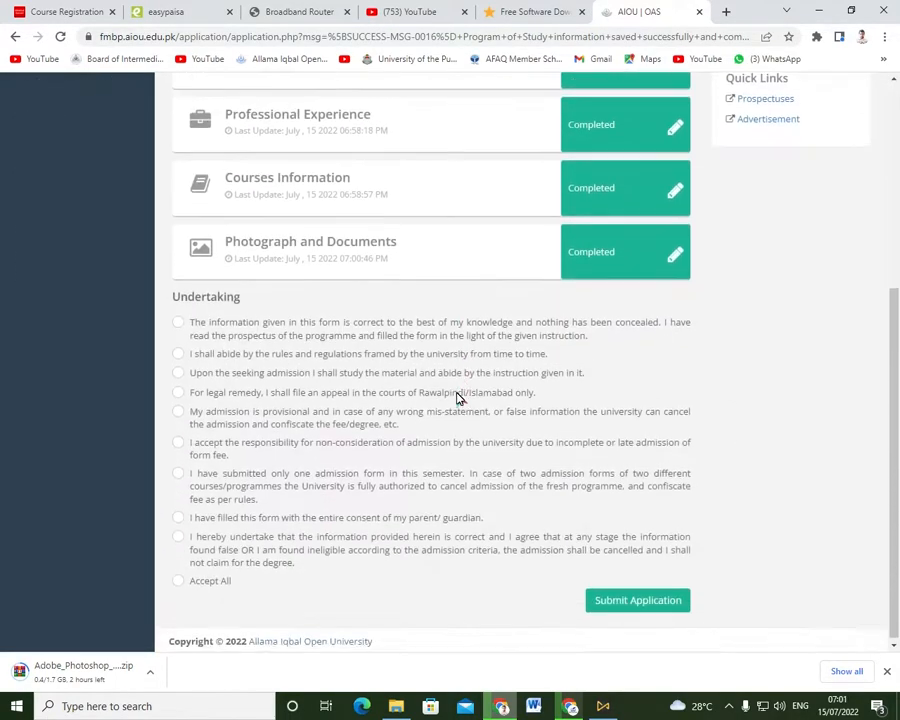
pyautogui.scroll(4, 456, 397)
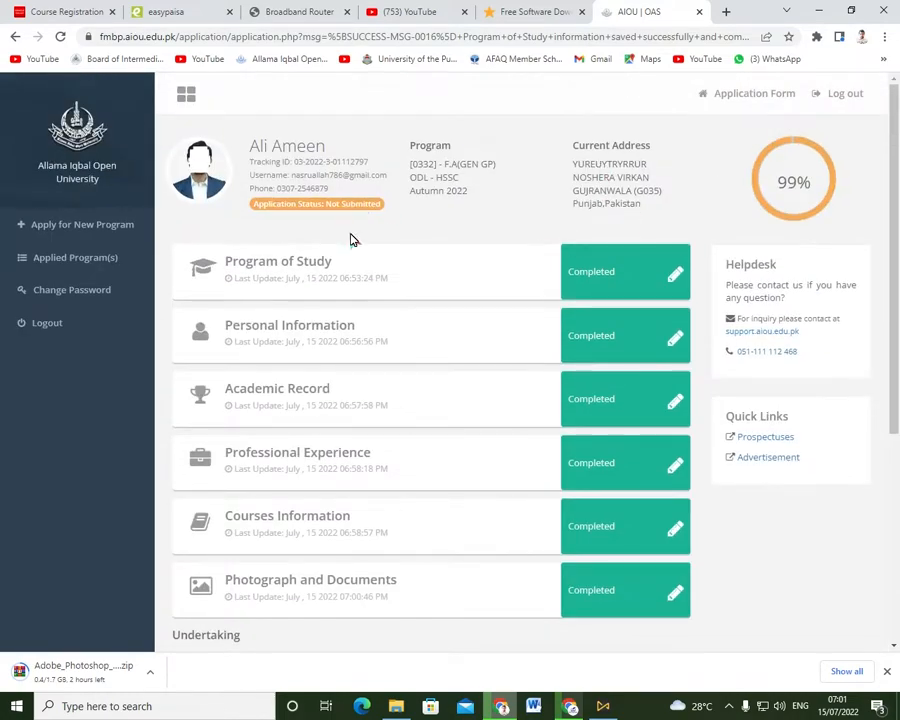
pyautogui.scroll(-4, 352, 243)
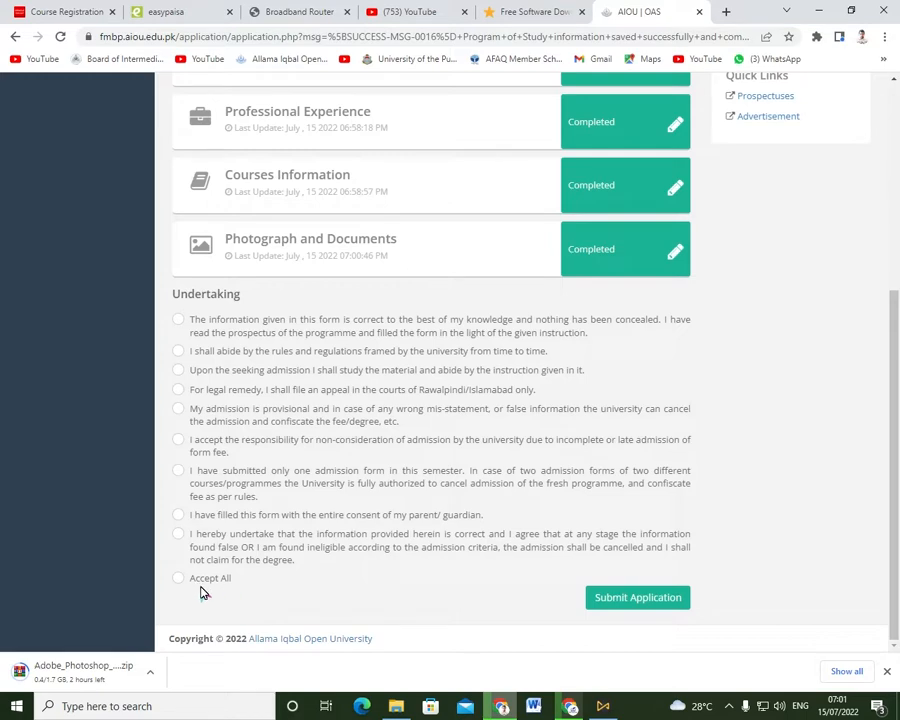
pyautogui.click(180, 580)
# Submit the application and confirm Submit in the 'Are you sure?' dialog
pyautogui.click(623, 599)
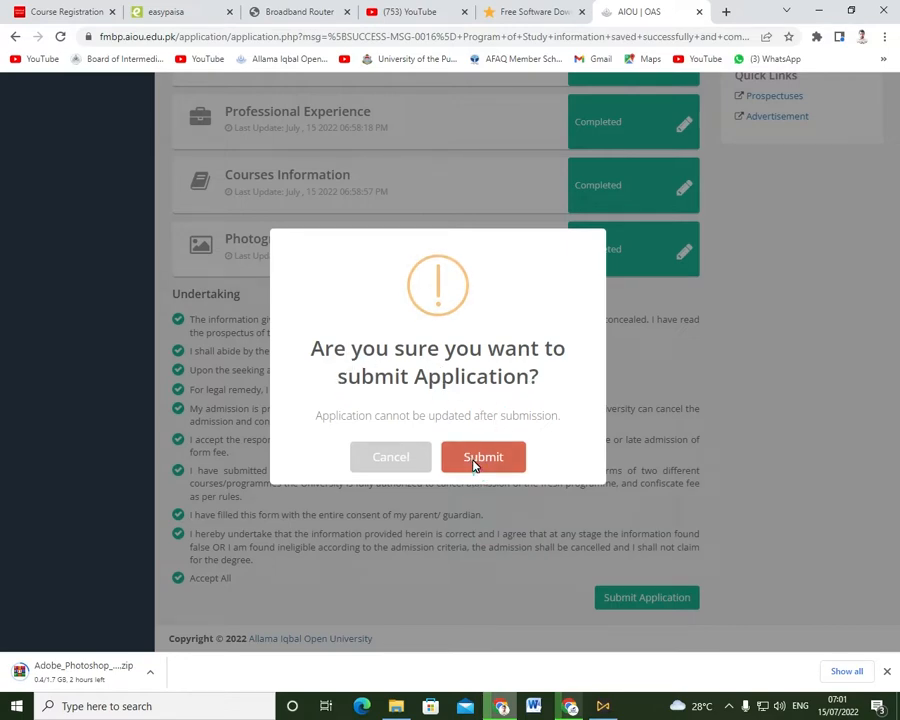
pyautogui.click(478, 457)
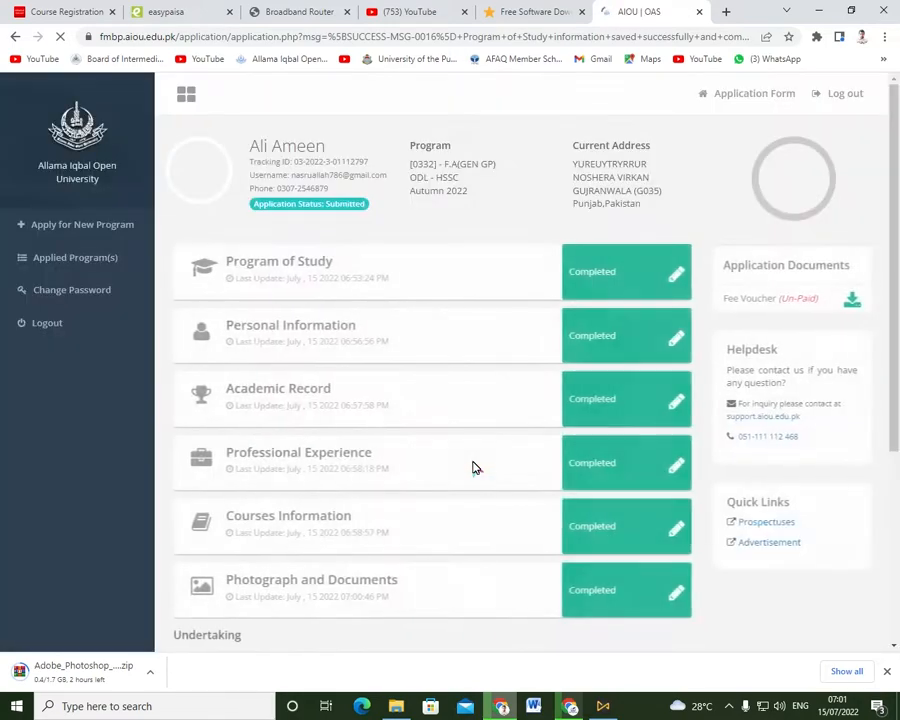
pyautogui.scroll(-5, 470, 465)
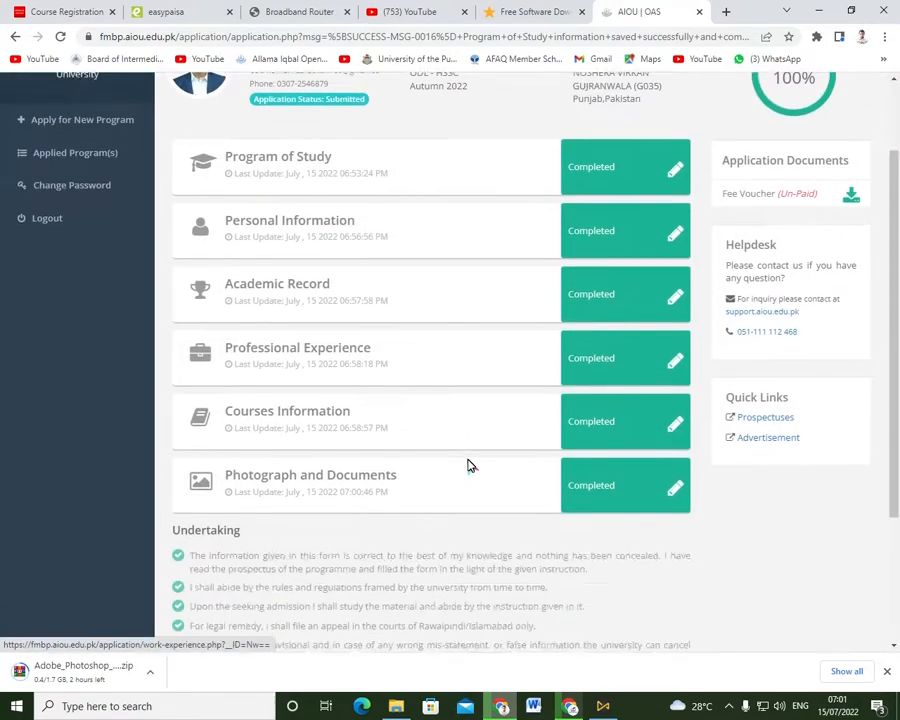
pyautogui.scroll(3, 467, 465)
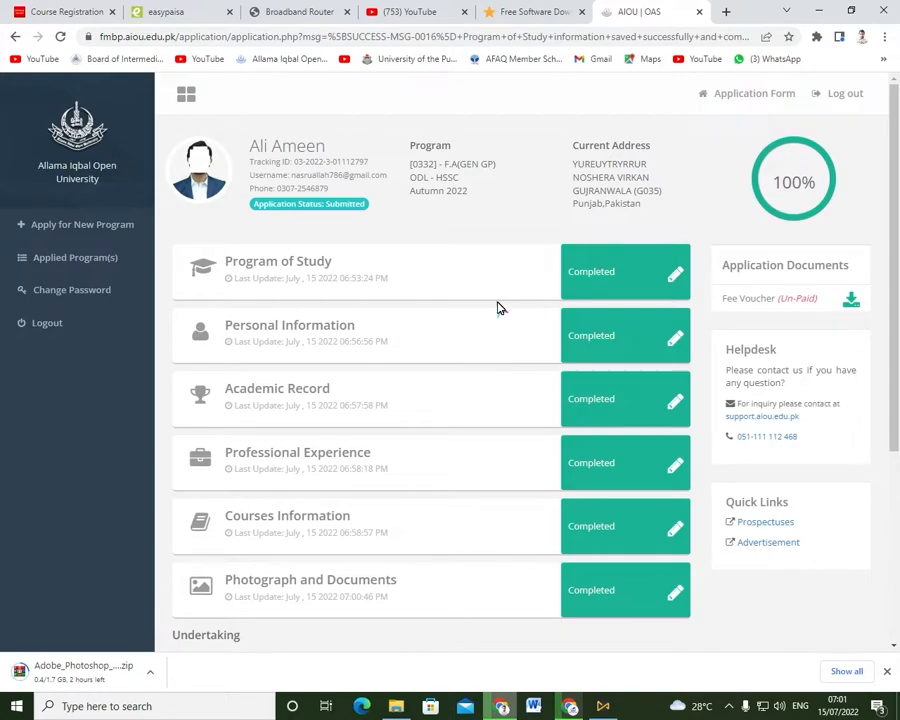
# Download the Fee Voucher (Un-Paid) PDF and open it from the download bar
pyautogui.scroll(-3, 500, 305)
pyautogui.scroll(3, 500, 300)
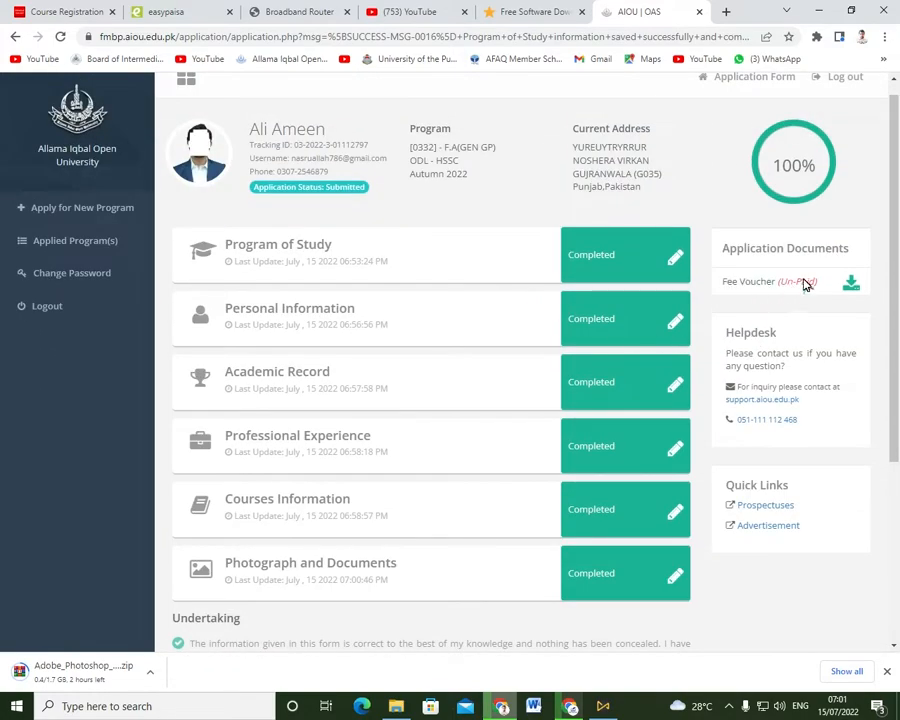
pyautogui.moveTo(808, 286)
pyautogui.mouseDown()
pyautogui.moveTo(787, 292)
pyautogui.moveTo(740, 281)
pyautogui.moveTo(800, 288)
pyautogui.mouseUp()
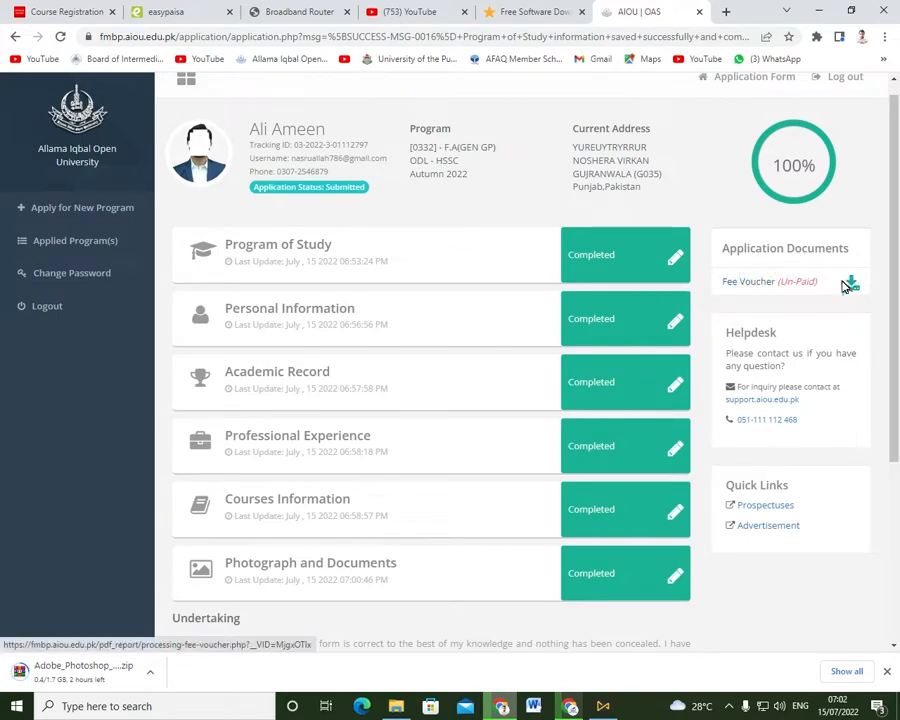
pyautogui.click(817, 293)
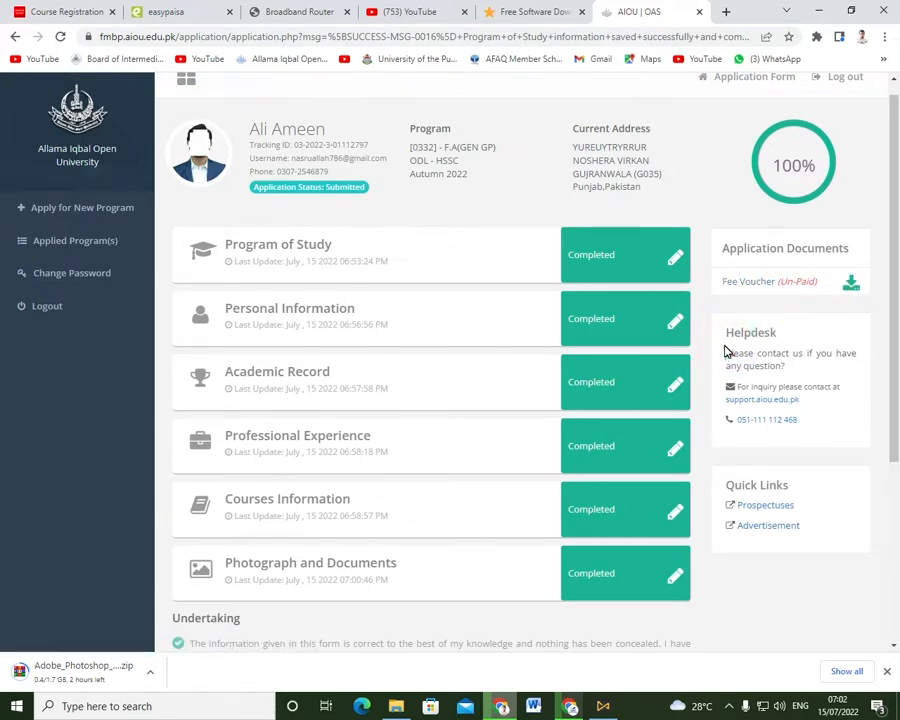
pyautogui.click(852, 281)
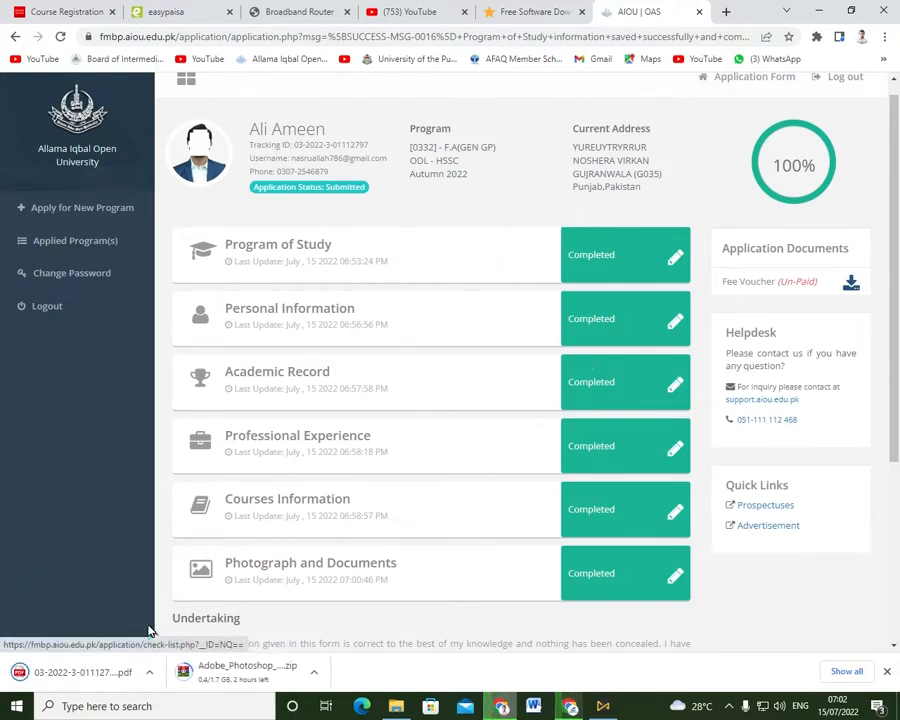
pyautogui.click(30, 671)
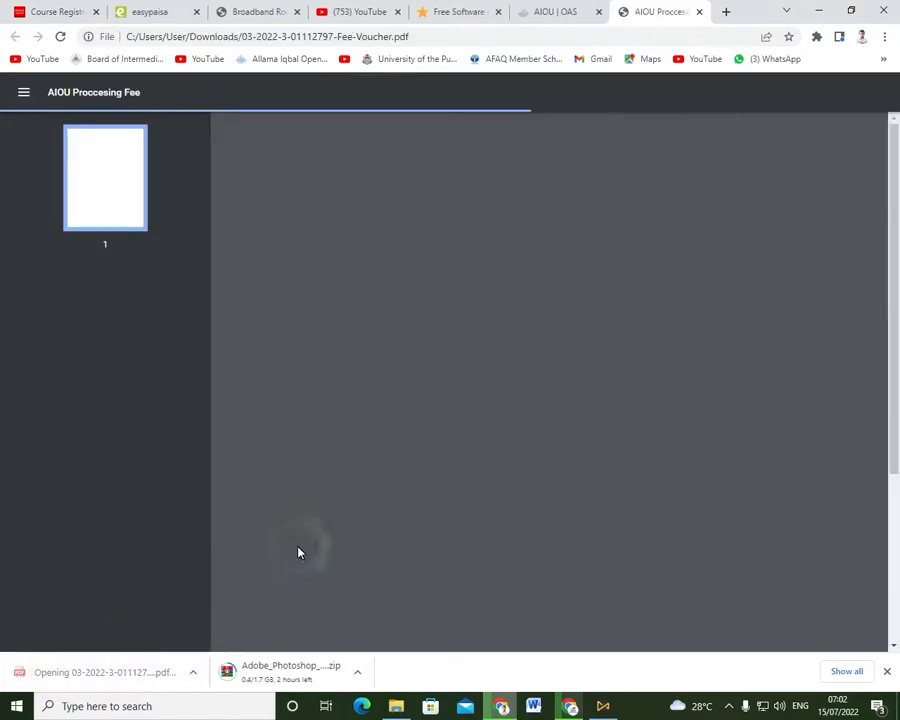
# Scroll the voucher PDF, select the 2,950/- amount, and switch back to the AIOU | OAS tab
pyautogui.scroll(-3, 460, 468)
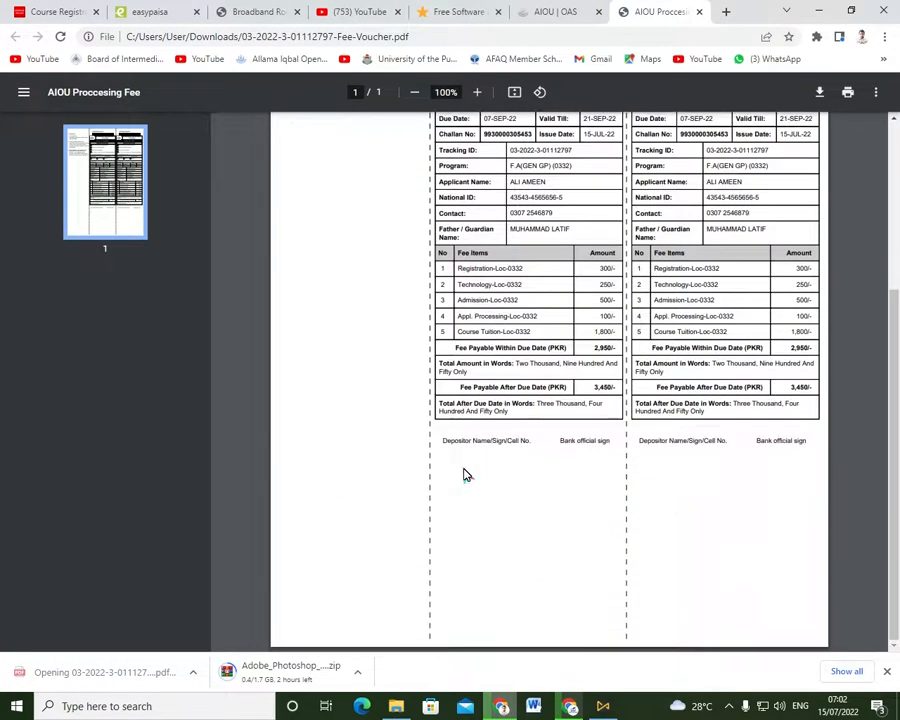
pyautogui.scroll(2, 580, 490)
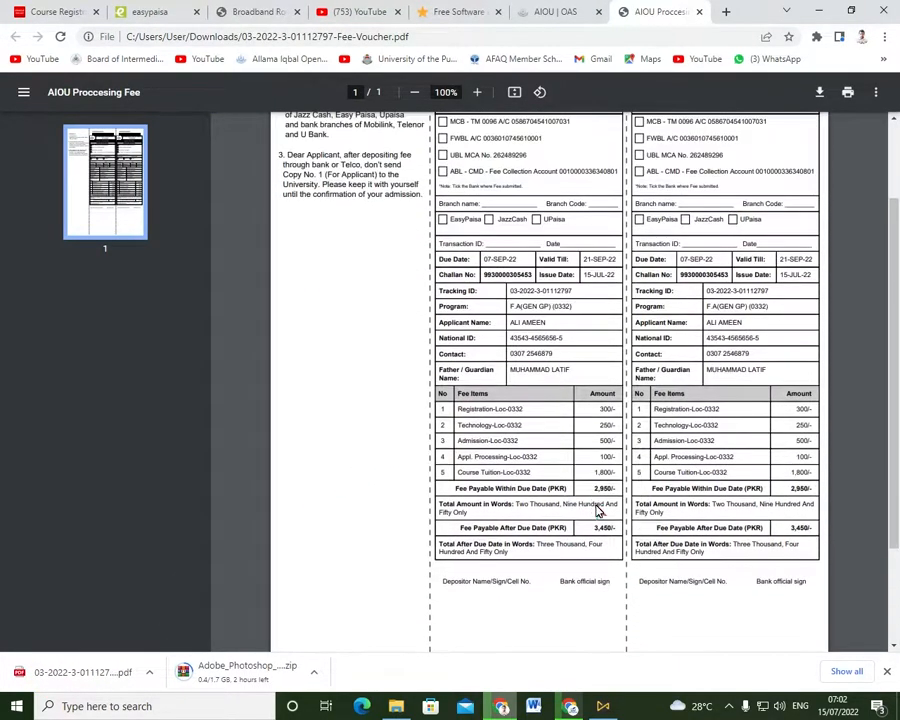
pyautogui.doubleClick(604, 488)
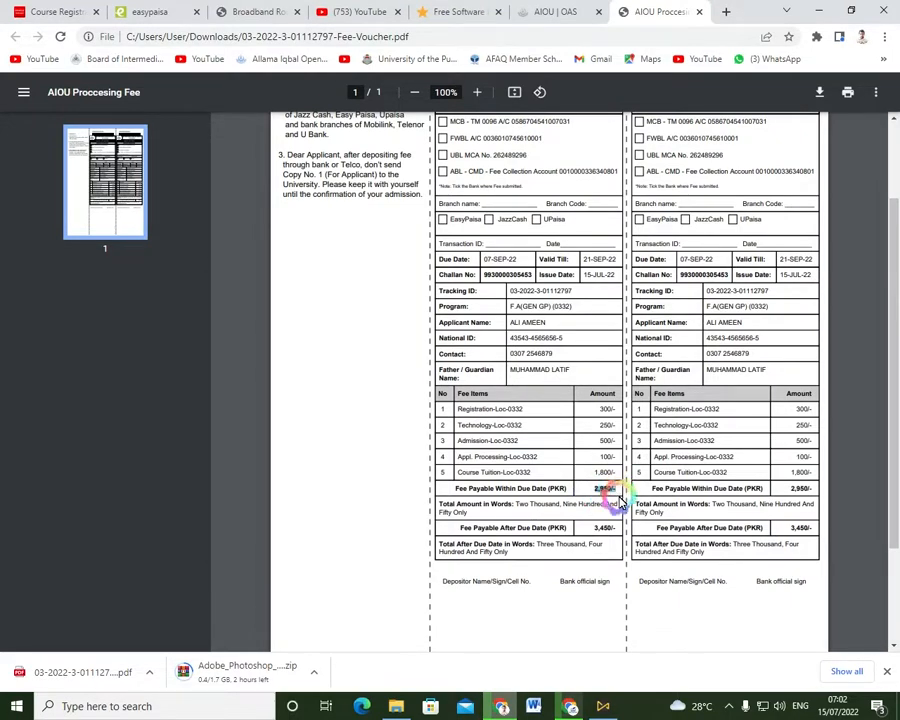
pyautogui.scroll(1, 600, 520)
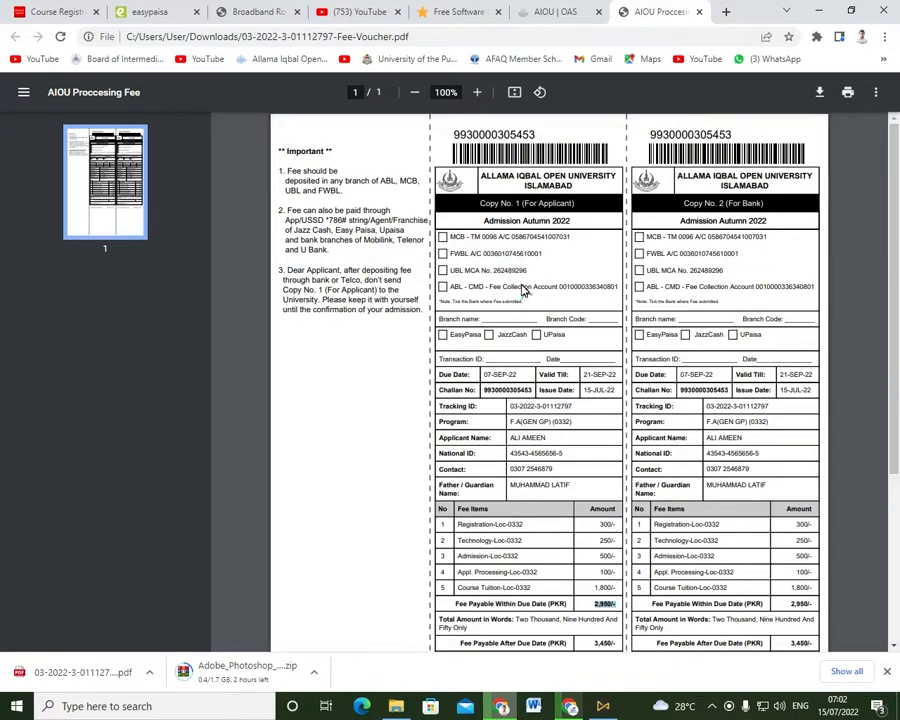
pyautogui.scroll(-2, 505, 319)
pyautogui.scroll(2, 505, 320)
pyautogui.scroll(-2, 504, 322)
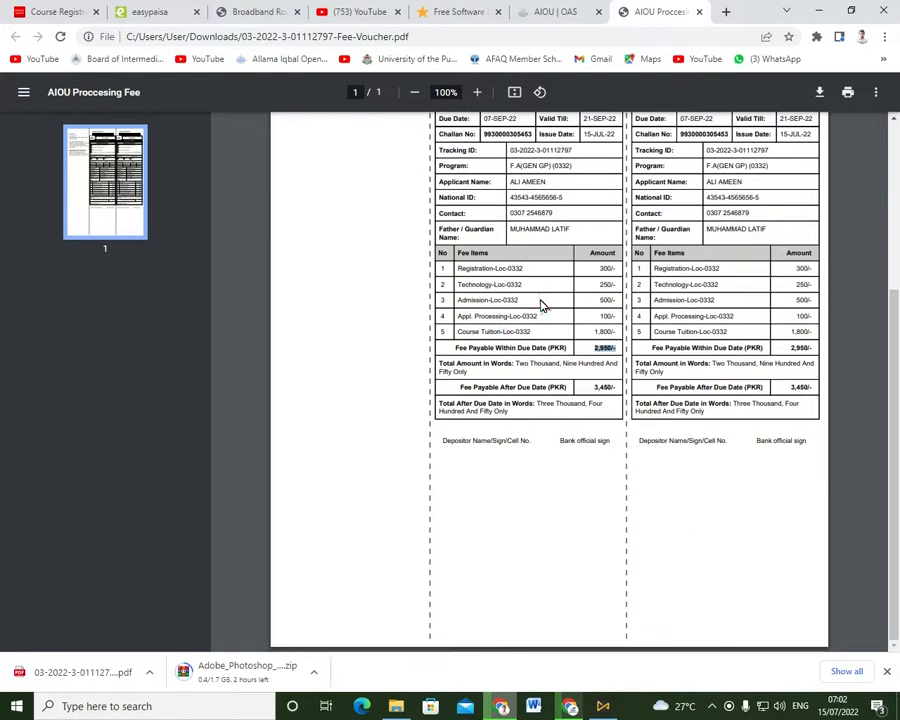
pyautogui.scroll(2, 542, 305)
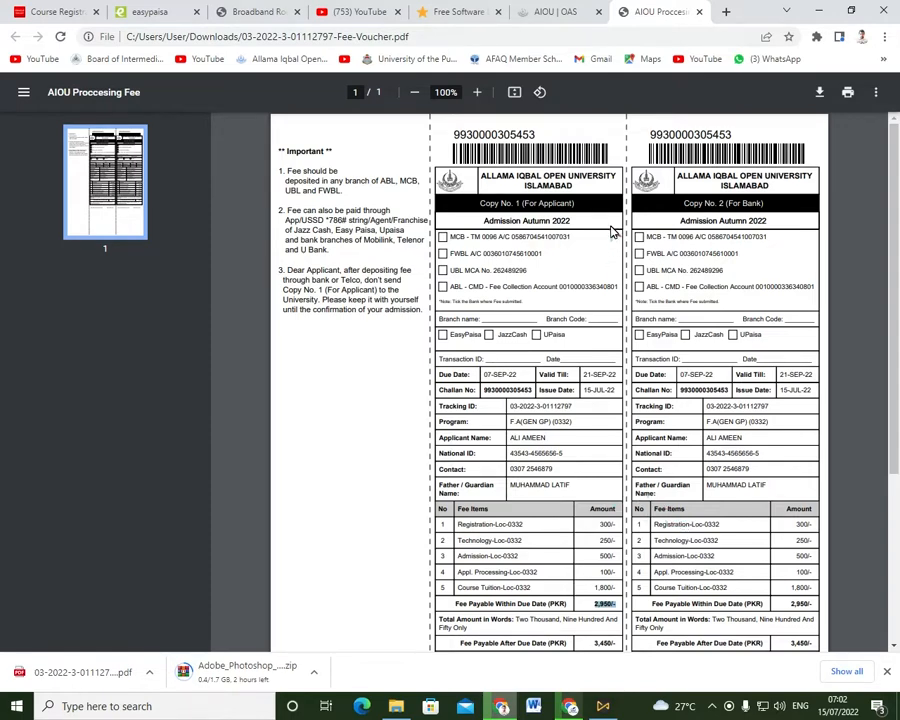
pyautogui.click(570, 13)
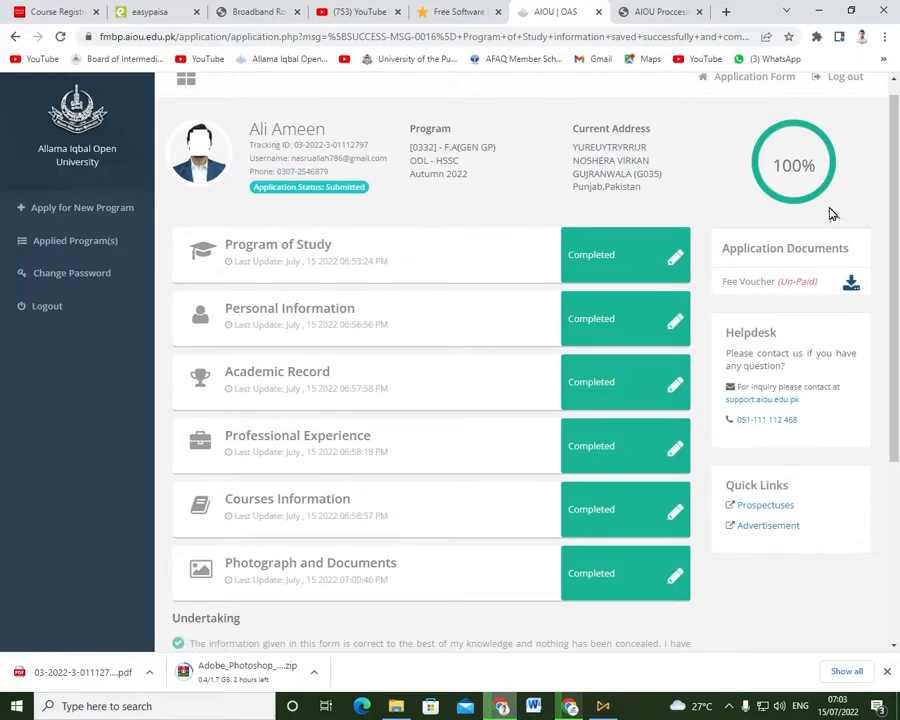
pyautogui.moveTo(864, 208); pyautogui.dragTo(850, 300)
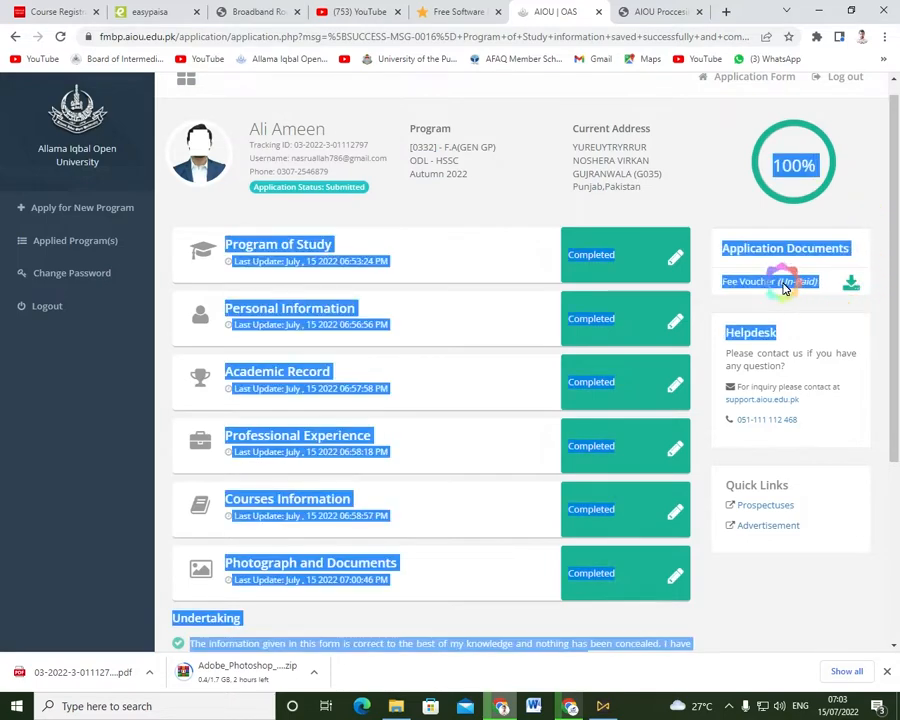
pyautogui.click(727, 259)
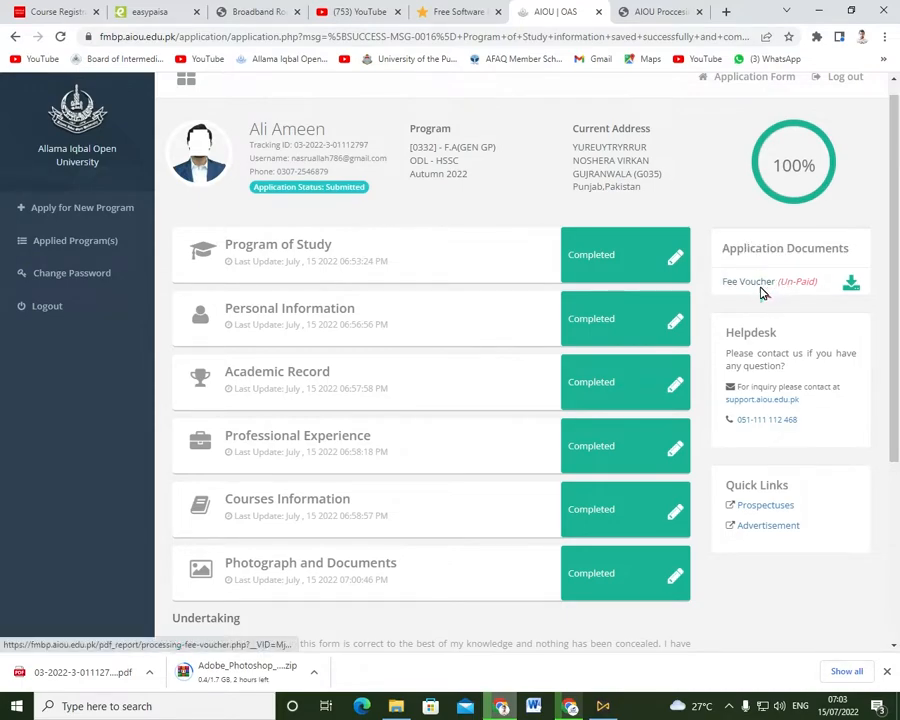
pyautogui.scroll(-3, 462, 418)
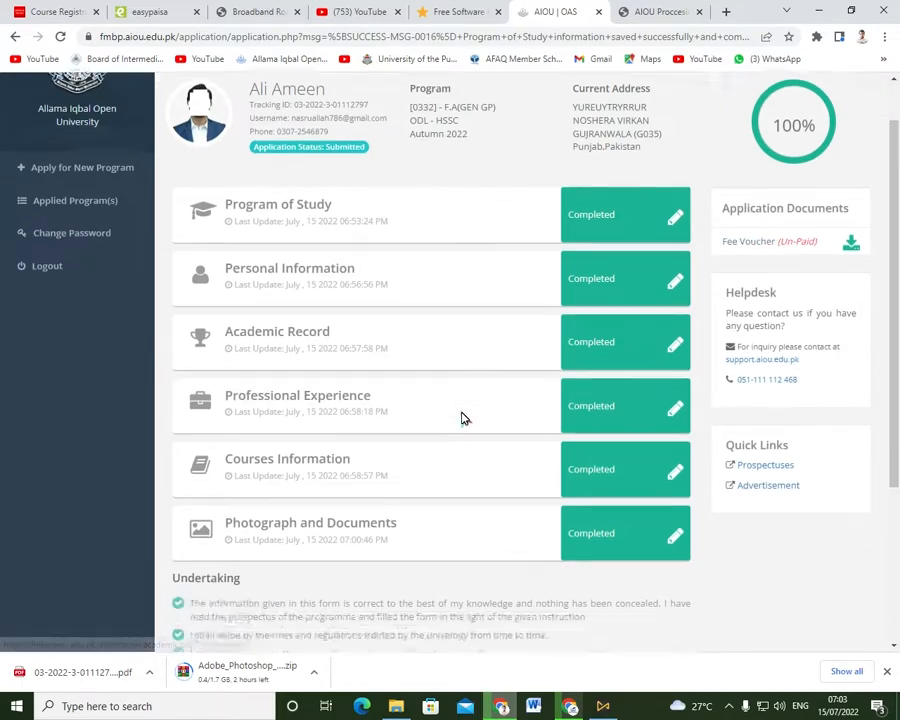
pyautogui.scroll(3, 492, 429)
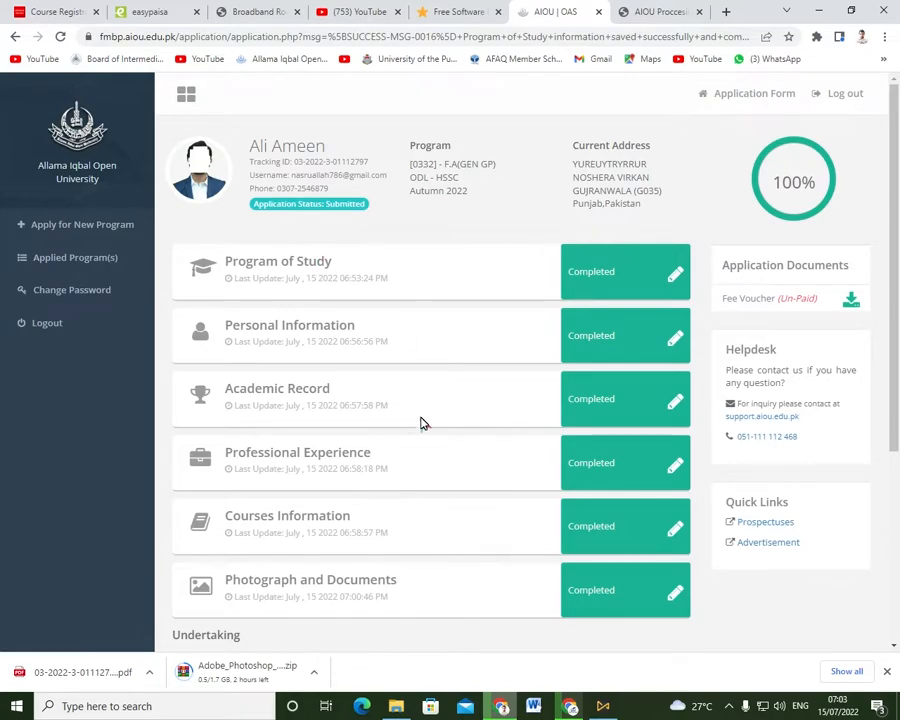
pyautogui.scroll(-3, 440, 470)
pyautogui.scroll(3, 436, 484)
pyautogui.scroll(-3, 398, 310)
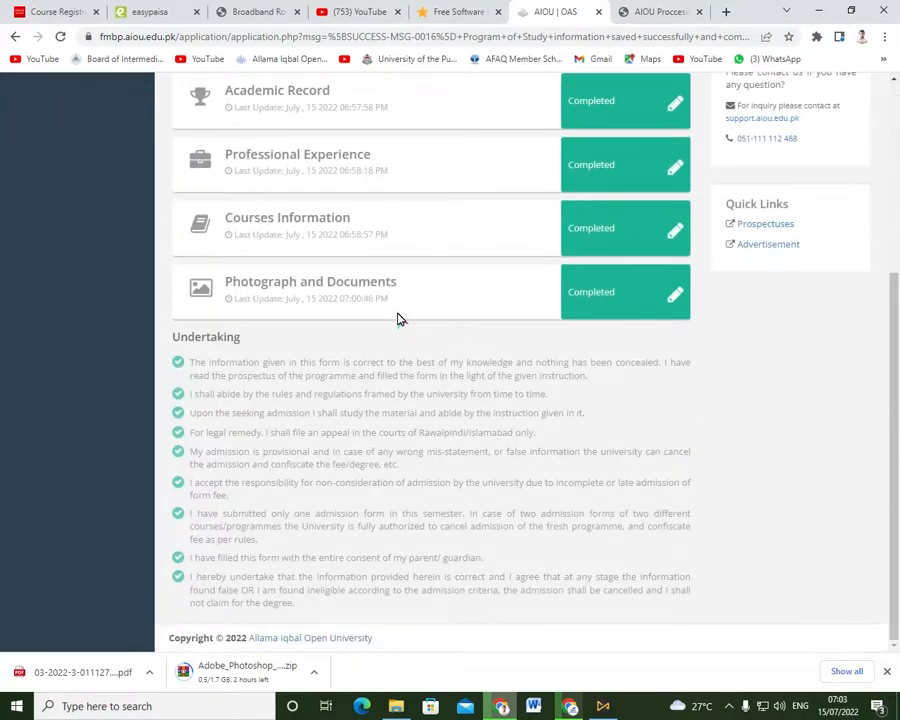